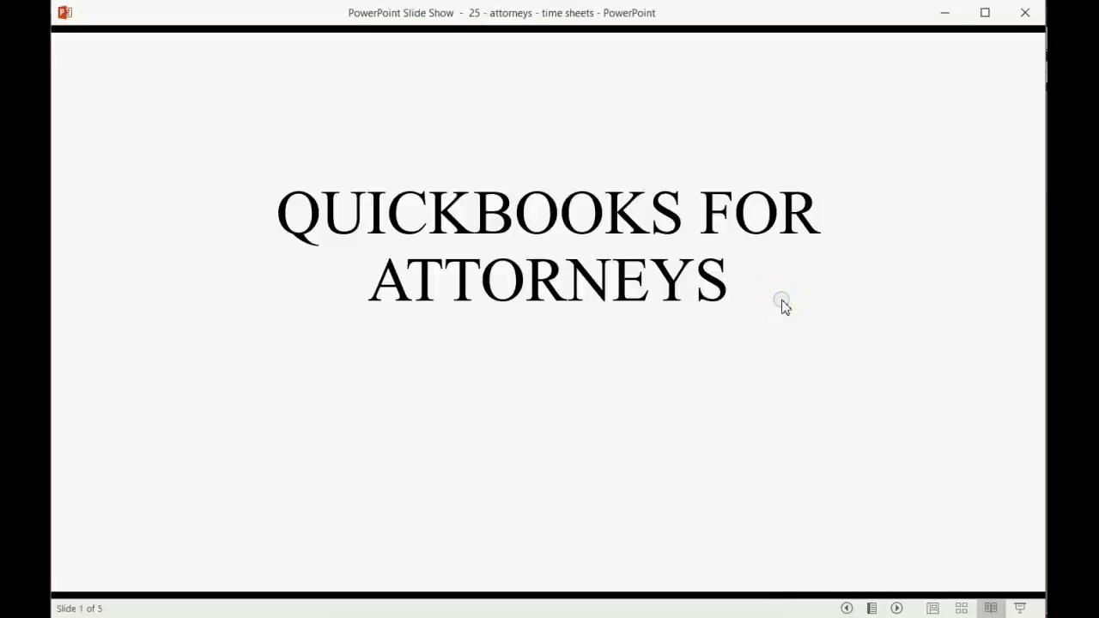
pyautogui.click(783, 306)
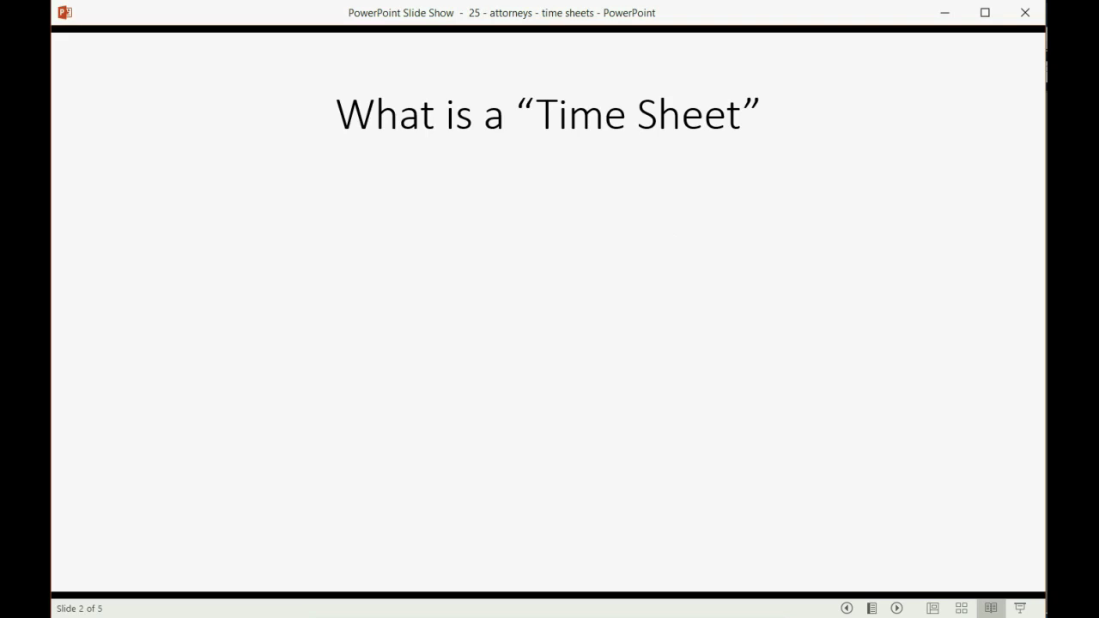
pyautogui.press('Right')
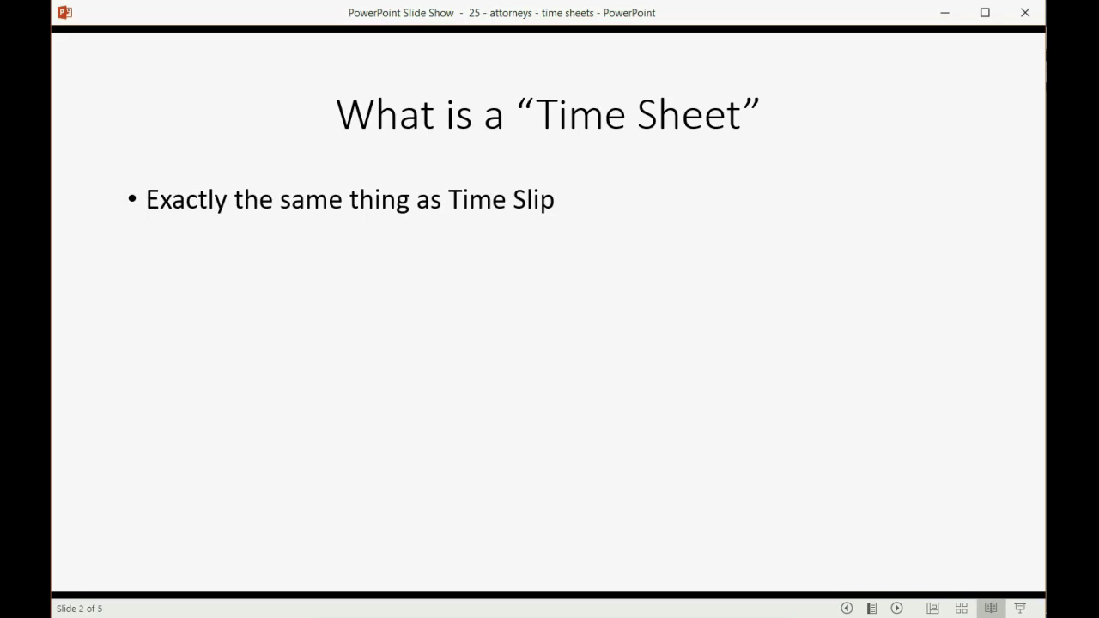
pyautogui.press('Right')
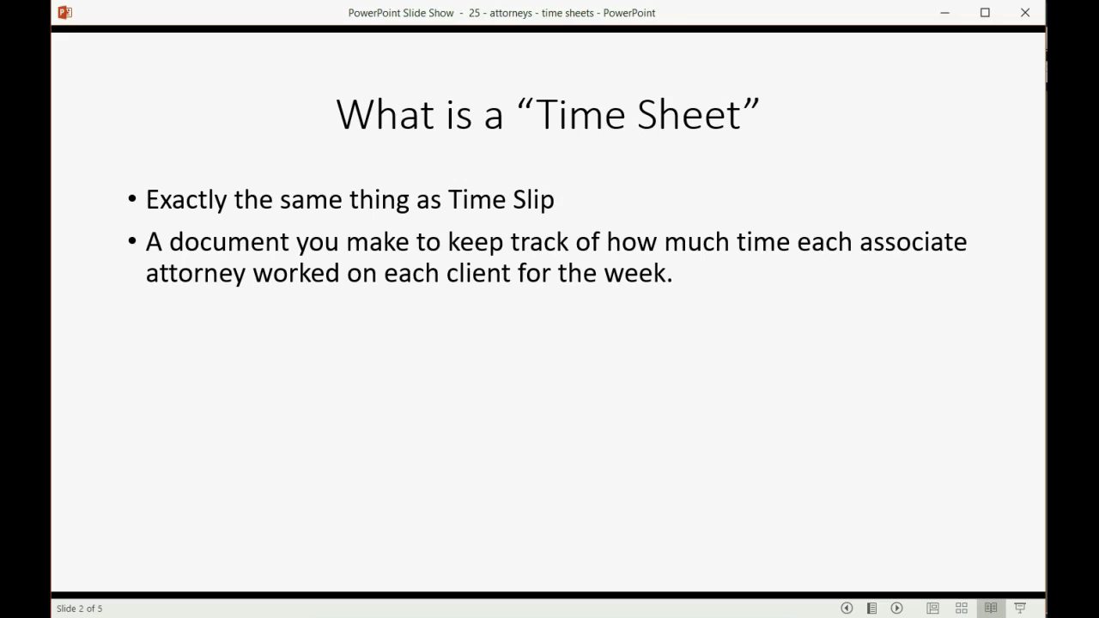
pyautogui.press('Right')
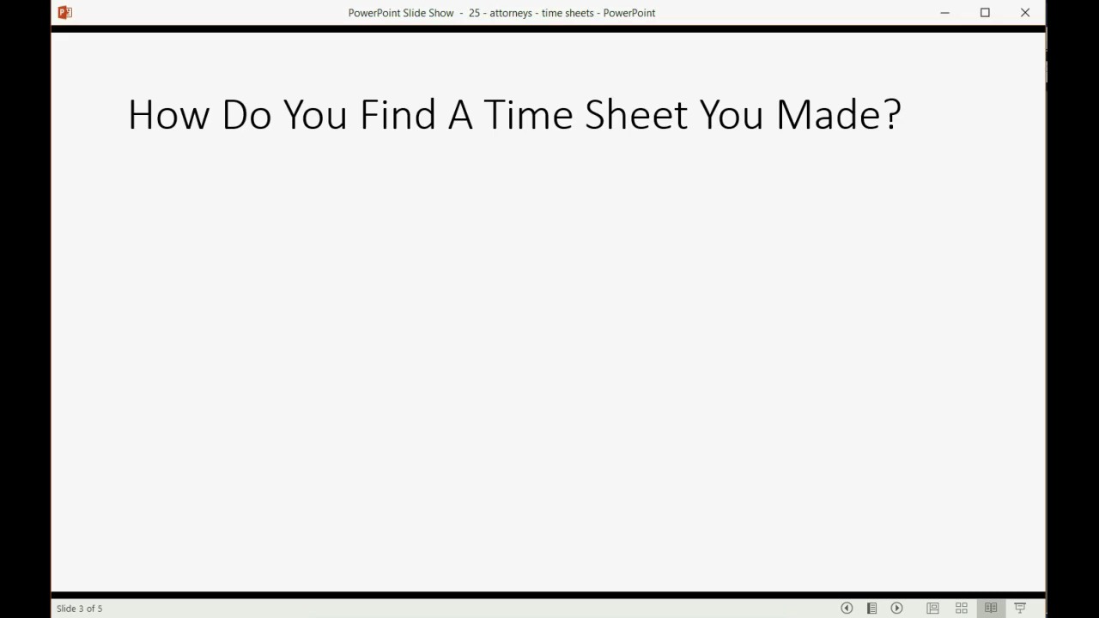
pyautogui.press('Right')
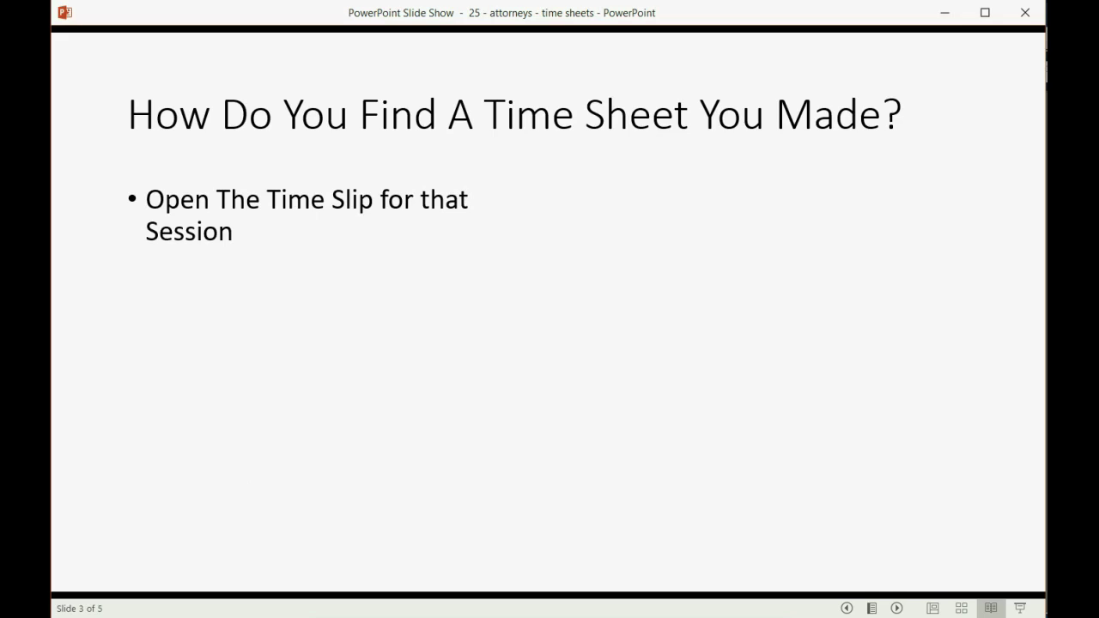
# Switch to QuickBooks, run the Time by Client Detail report, and open the time entry dated 04/23/2019
pyautogui.hotkey('alt', 'Tab')
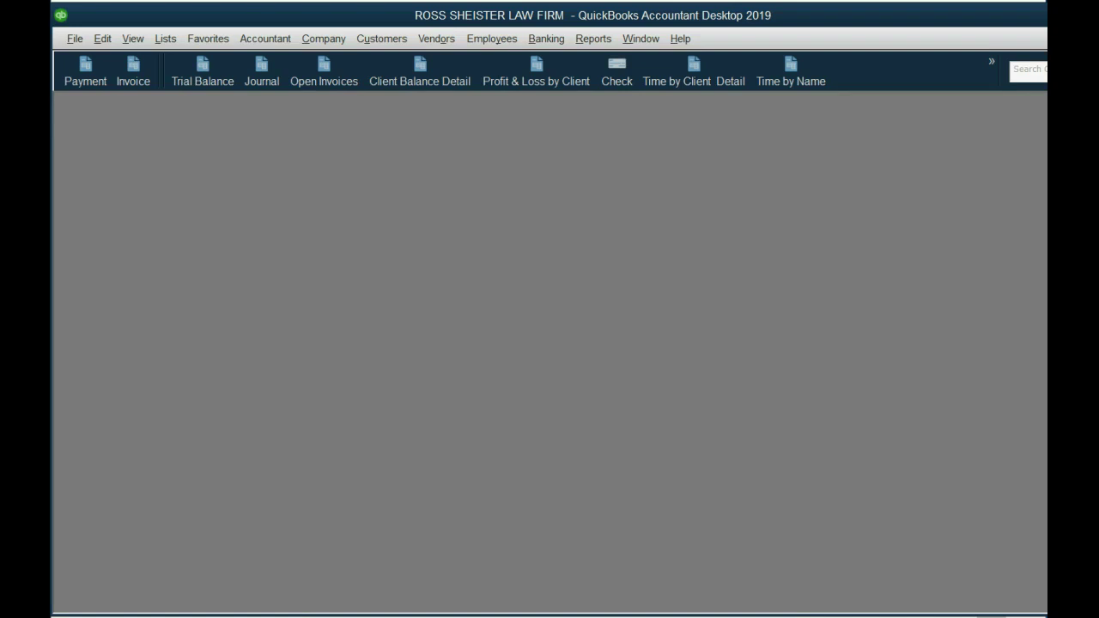
pyautogui.click(701, 82)
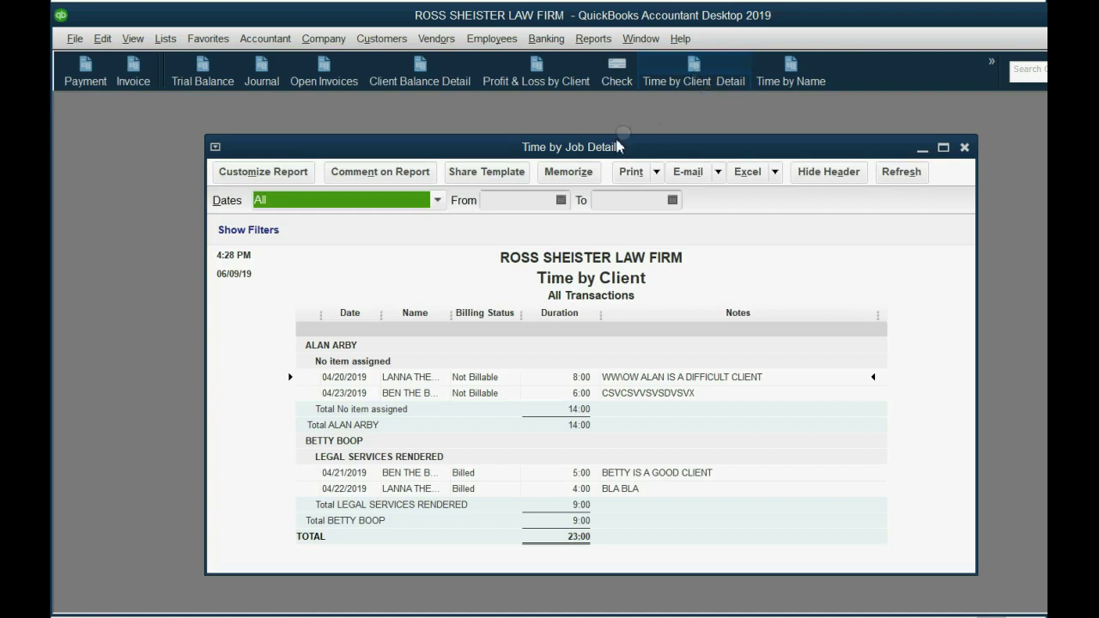
pyautogui.click(350, 392)
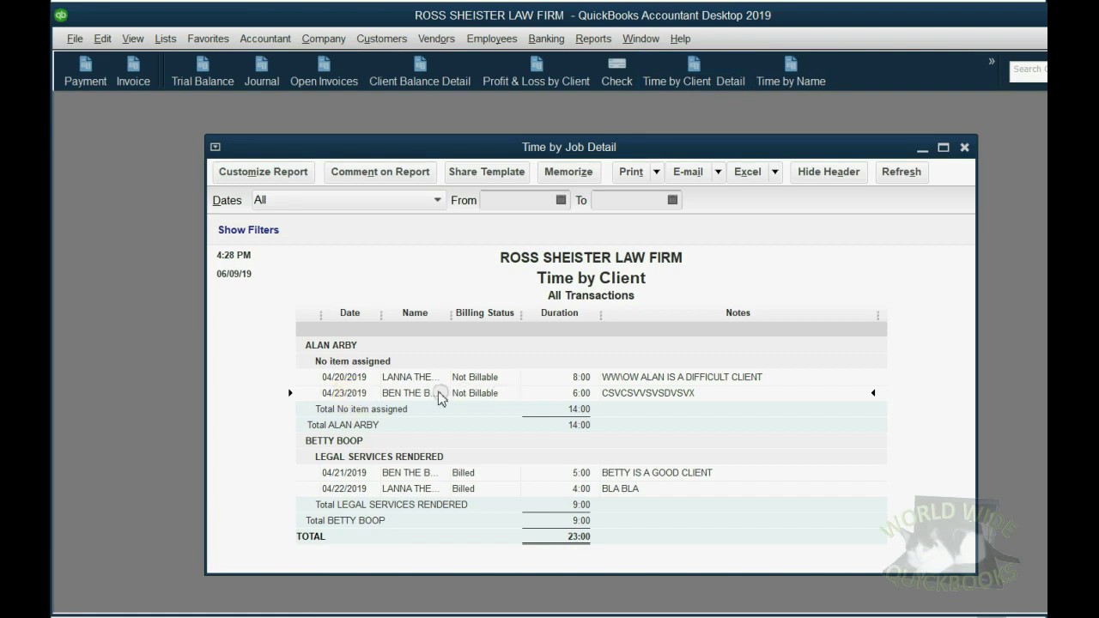
pyautogui.click(361, 395)
pyautogui.doubleClick(405, 391)
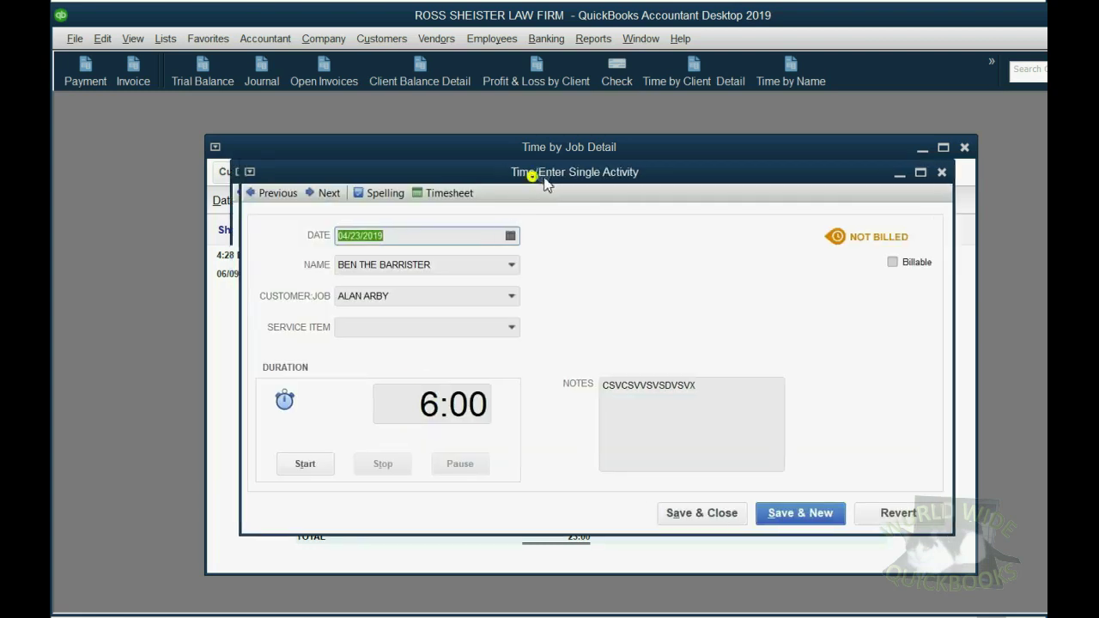
# Open the weekly timesheet from this time entry and review the row's customer, service item, notes and Tuesday hours
pyautogui.moveTo(532, 176); pyautogui.dragTo(574, 130)
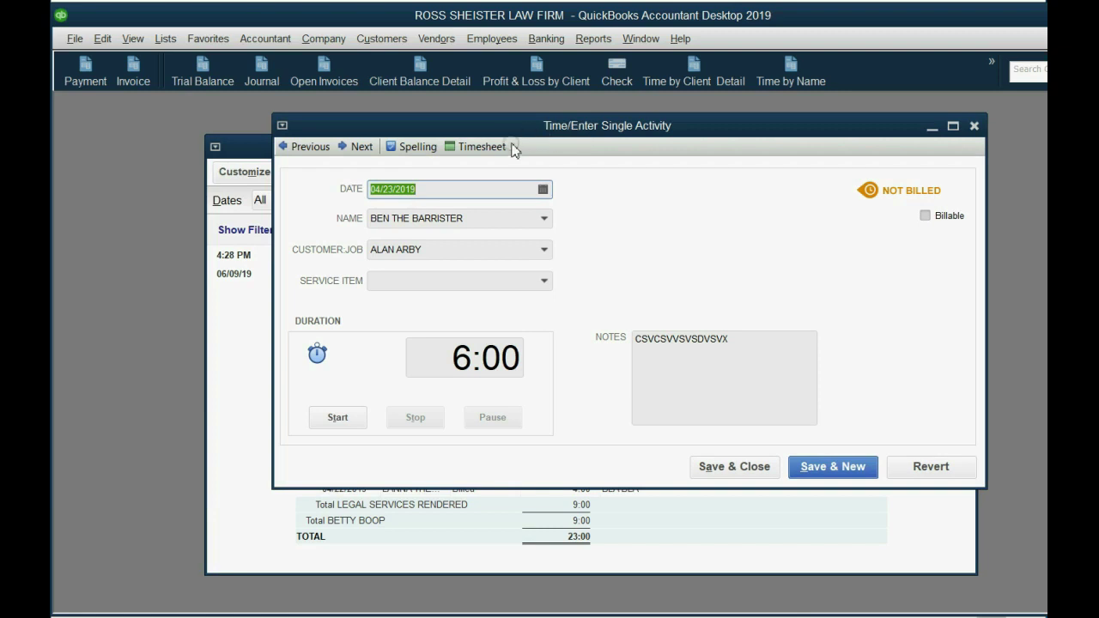
pyautogui.click(486, 150)
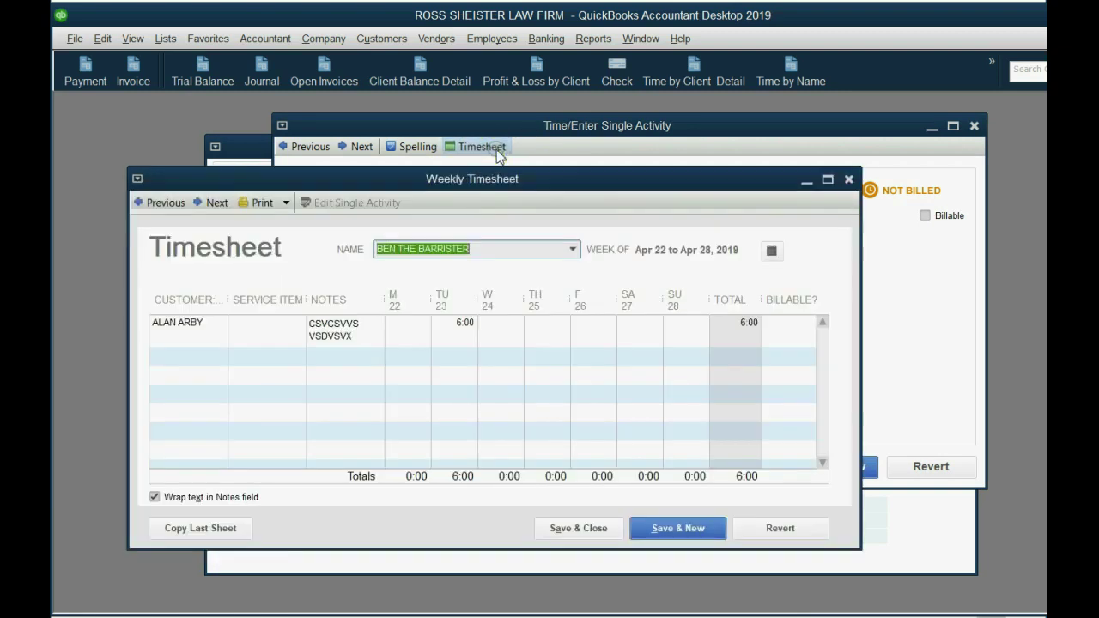
pyautogui.click(410, 345)
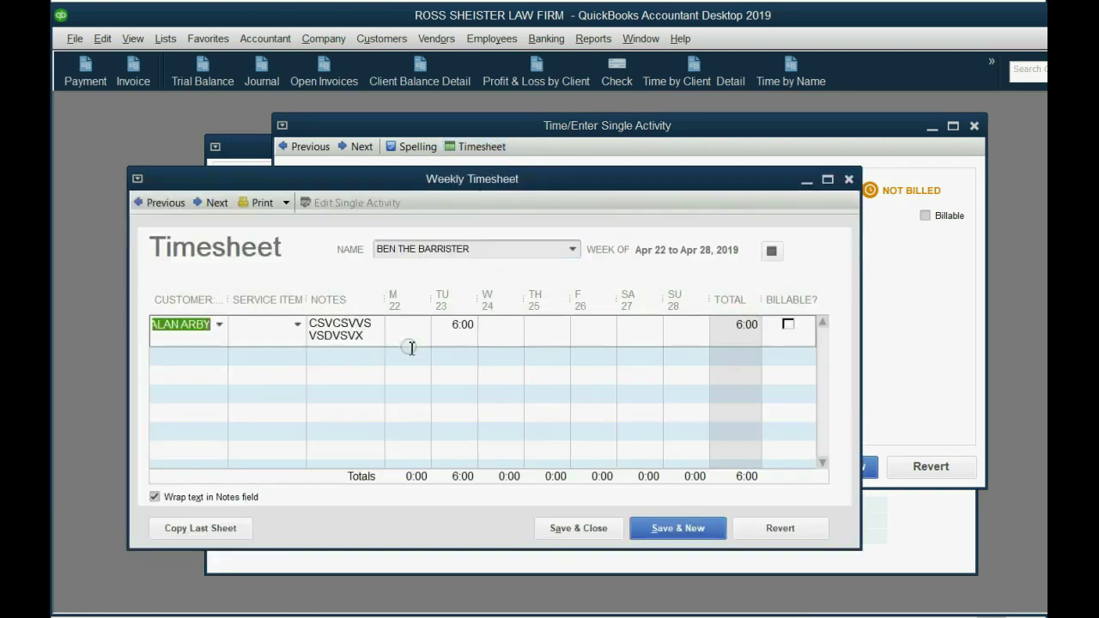
pyautogui.click(453, 327)
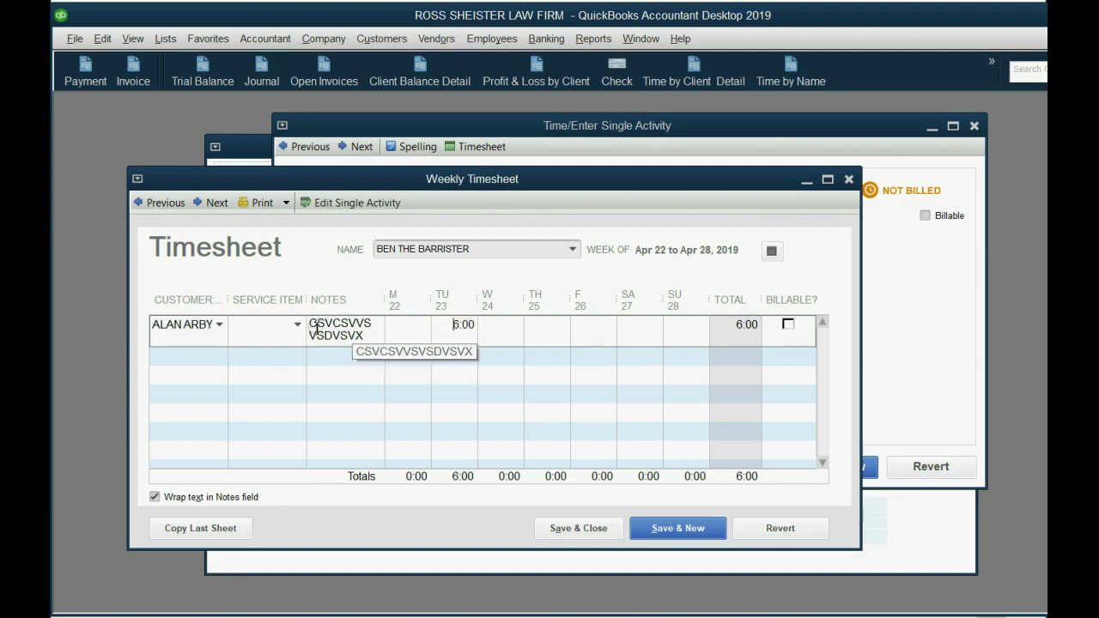
pyautogui.click(218, 326)
pyautogui.click(216, 328)
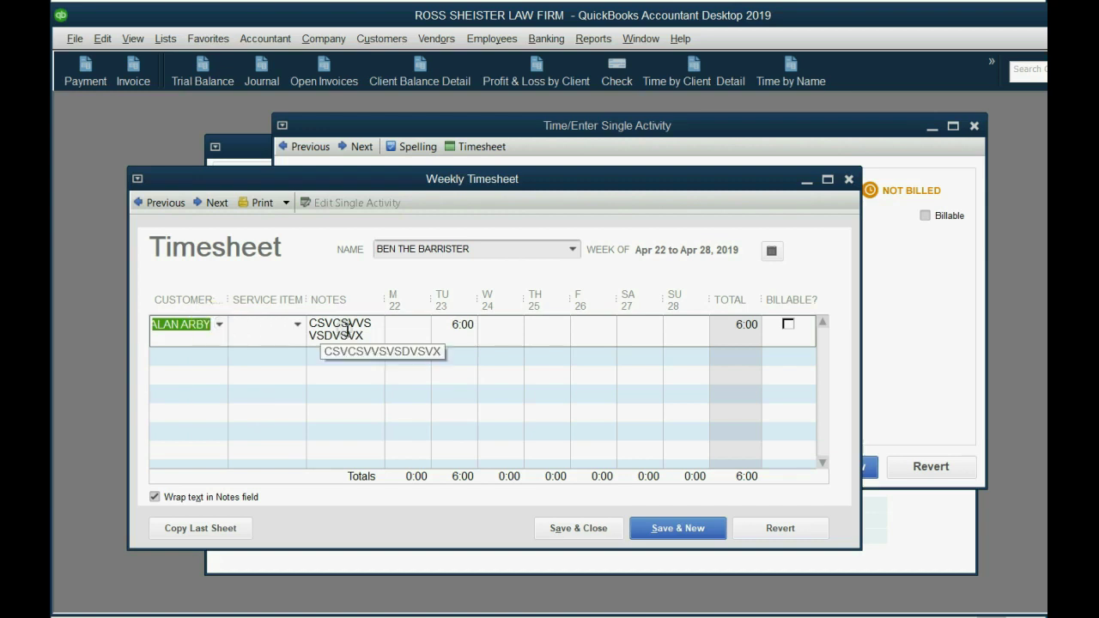
pyautogui.moveTo(309, 323); pyautogui.dragTo(351, 327)
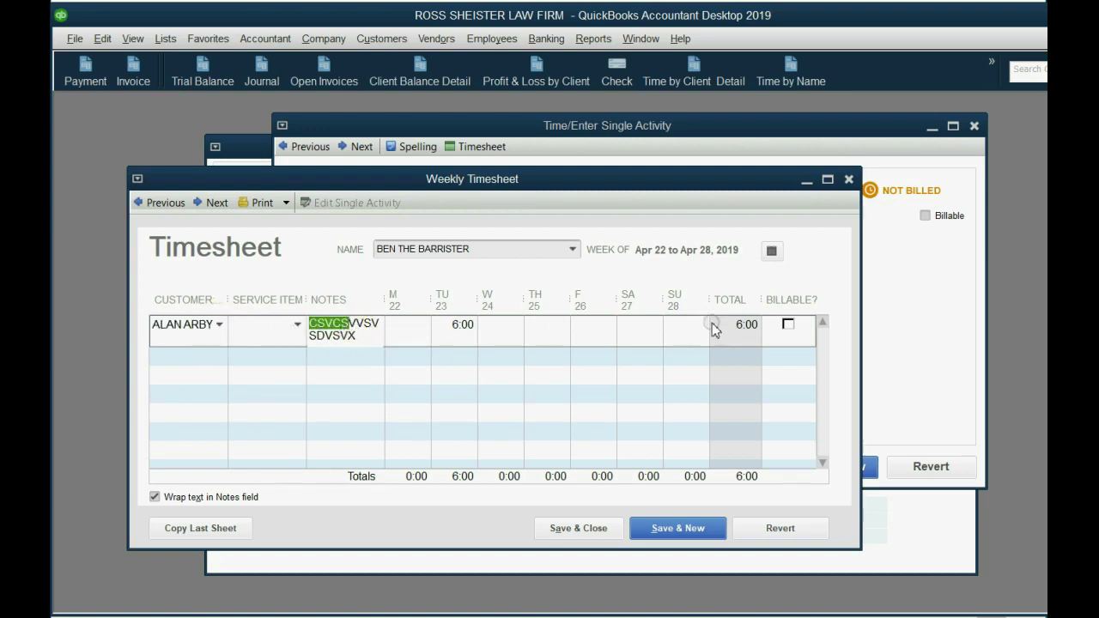
pyautogui.click(296, 326)
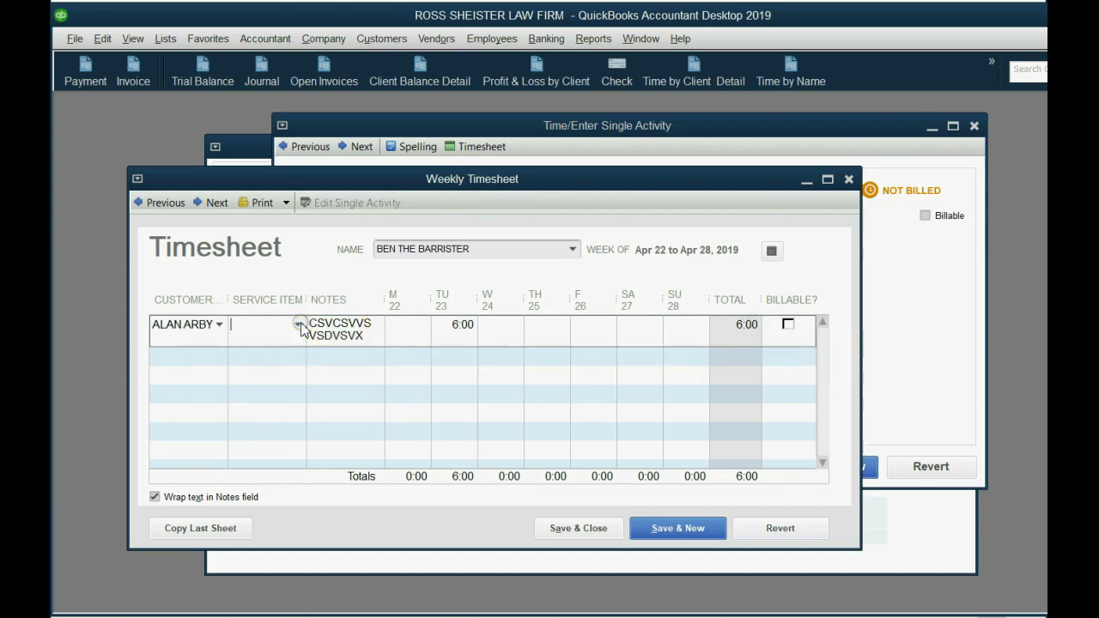
# Check the timesheet's employee name and the first row's daily hours from Wednesday through Saturday
pyautogui.click(843, 263)
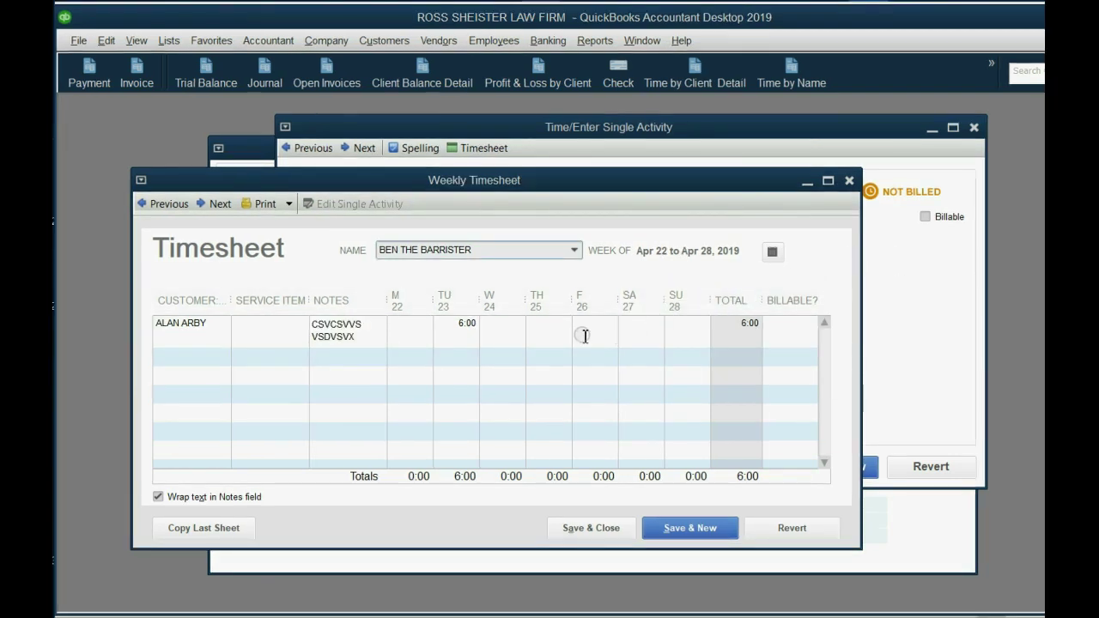
pyautogui.click(510, 332)
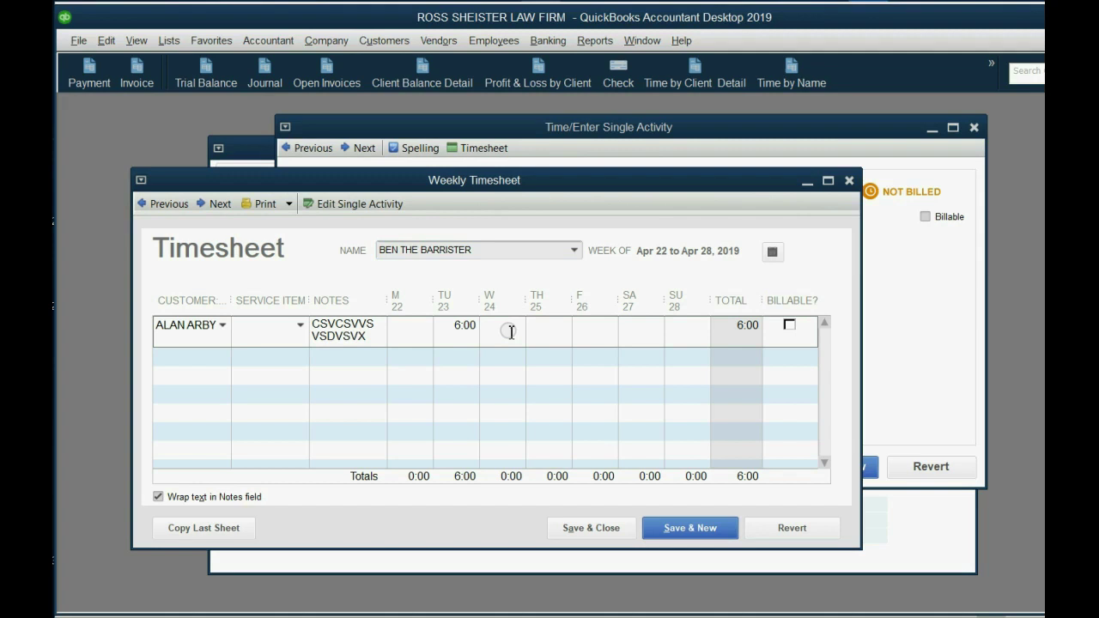
pyautogui.click(559, 326)
pyautogui.click(576, 251)
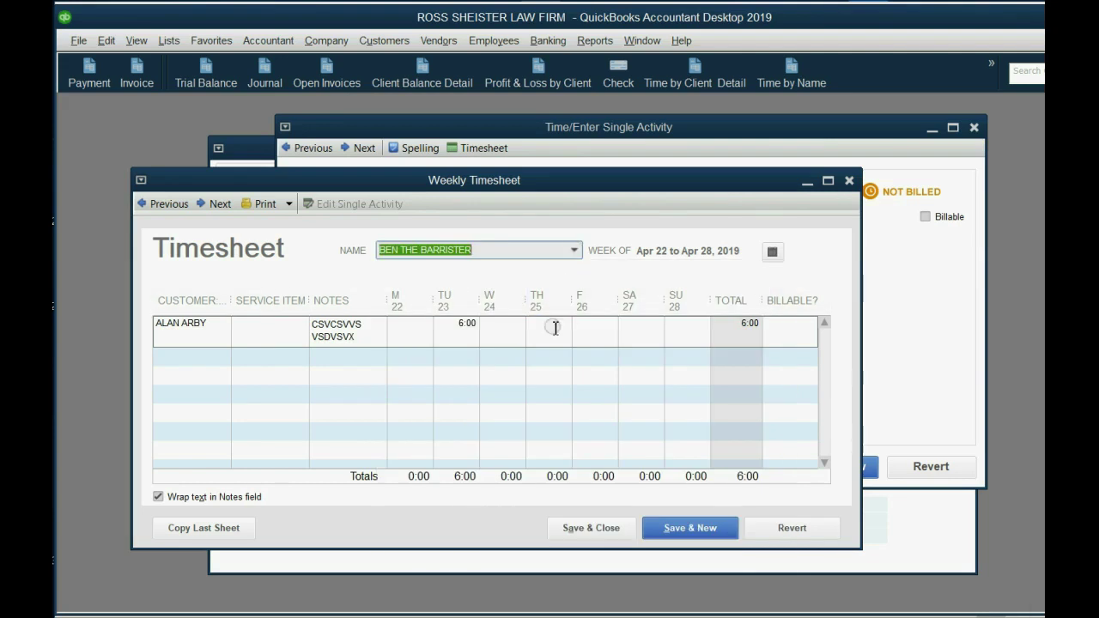
pyautogui.click(549, 327)
pyautogui.click(605, 327)
pyautogui.click(650, 329)
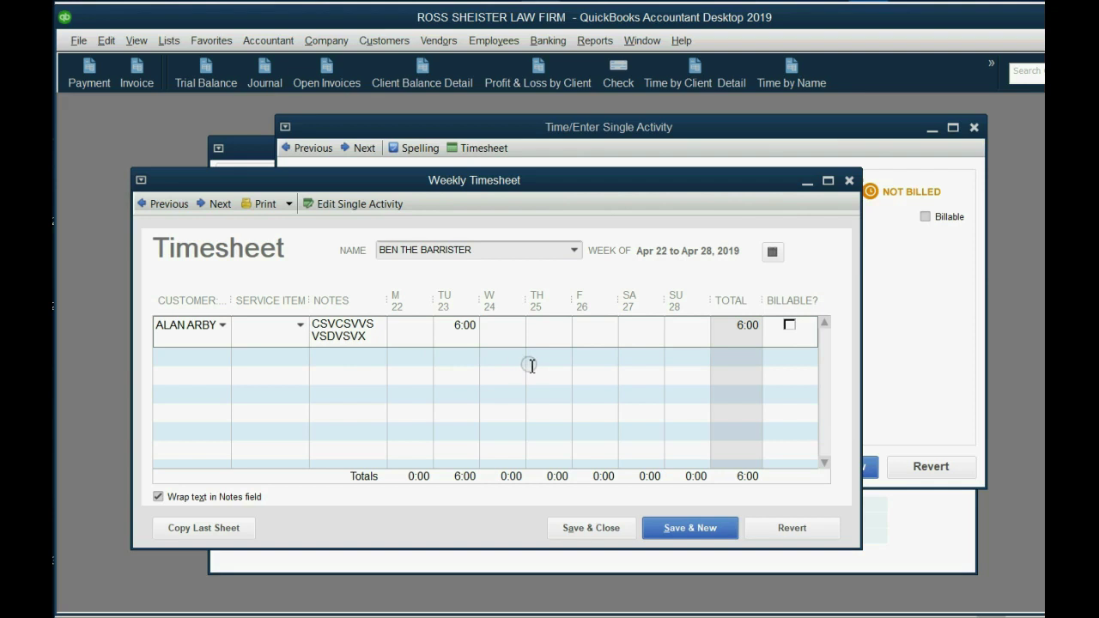
# View the customers available for a second timesheet row, and close the timesheet and the single activity window
pyautogui.click(223, 358)
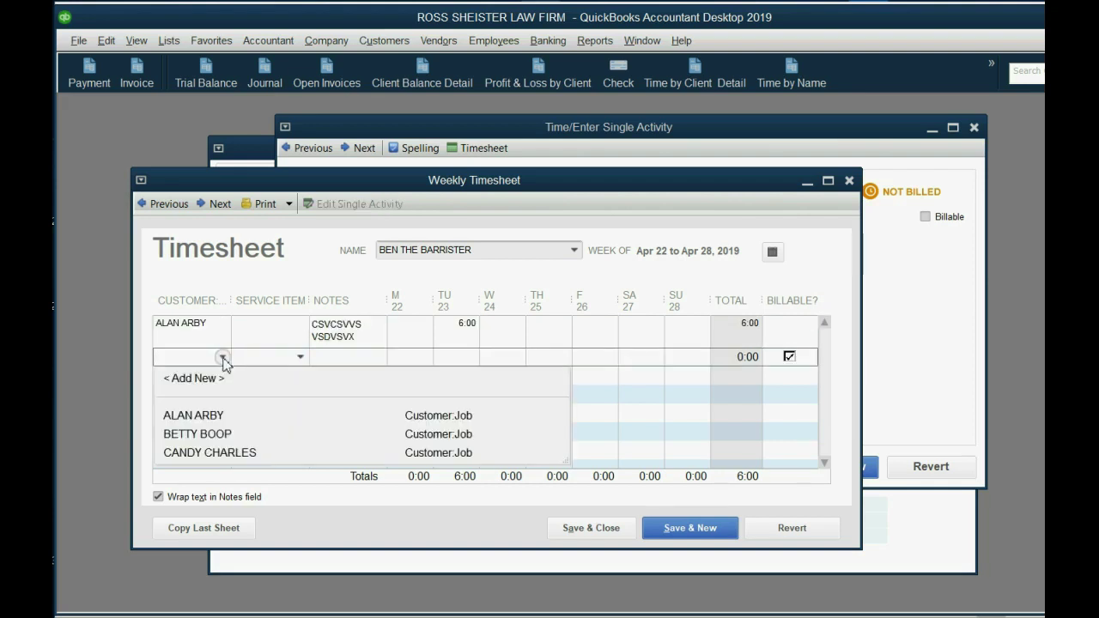
pyautogui.click(222, 357)
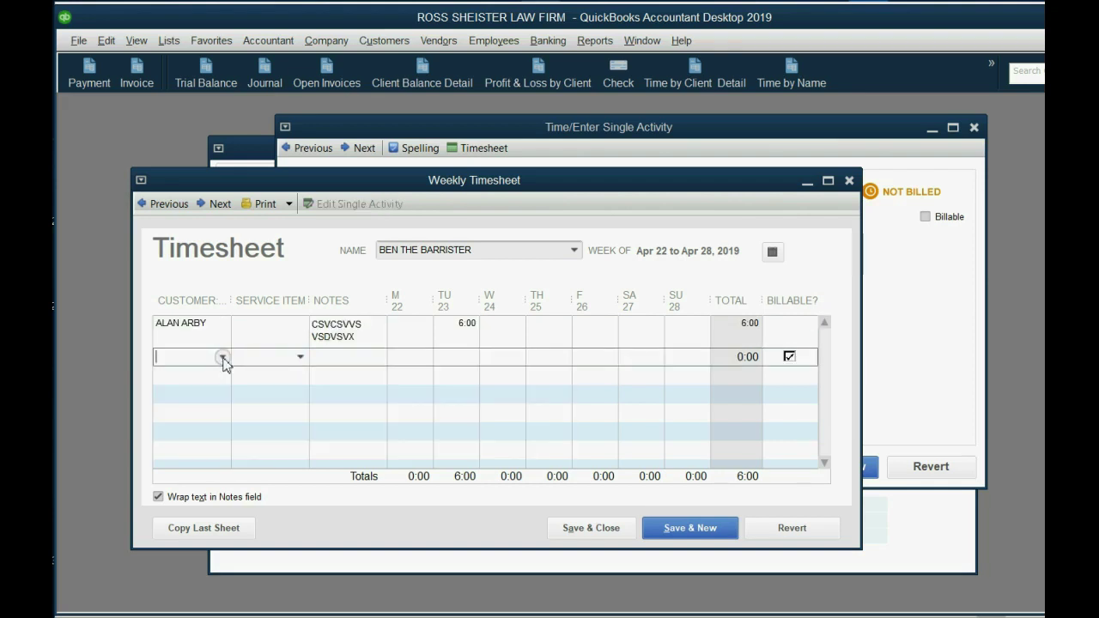
pyautogui.click(849, 181)
pyautogui.click(973, 127)
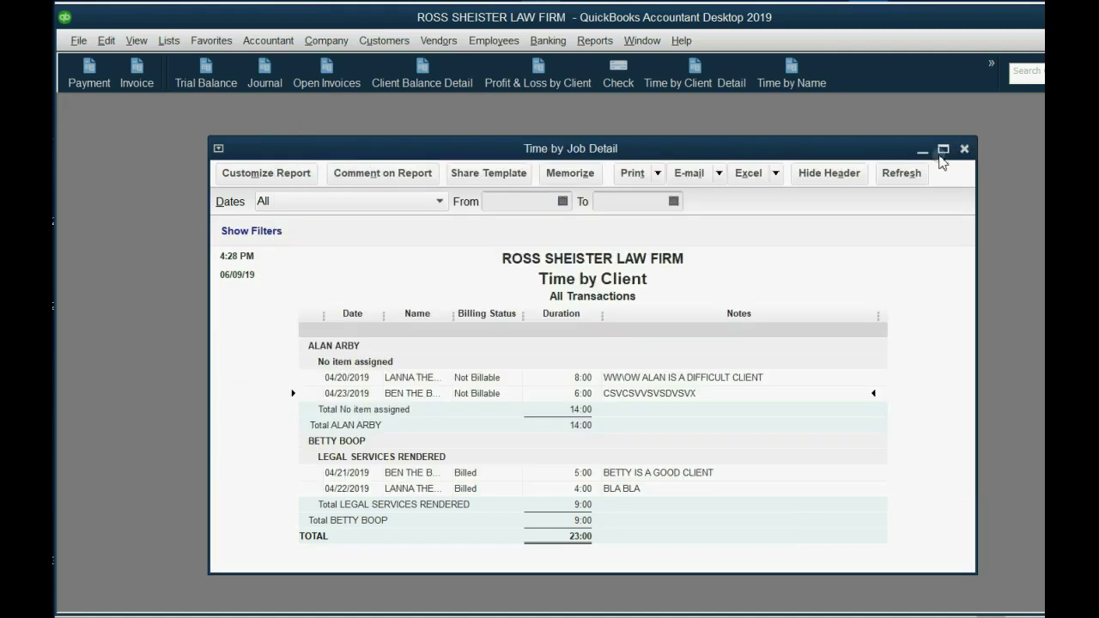
# Open the billed 04/22/2019 time entry from the report and review the notes and service item on its weekly timesheet
pyautogui.doubleClick(460, 491)
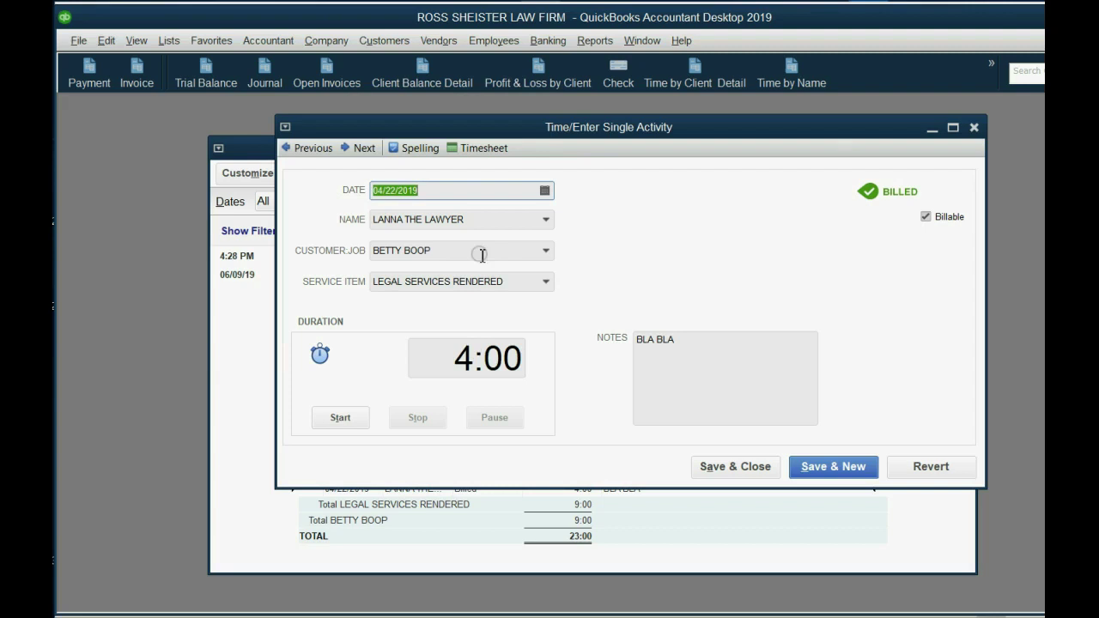
pyautogui.click(481, 148)
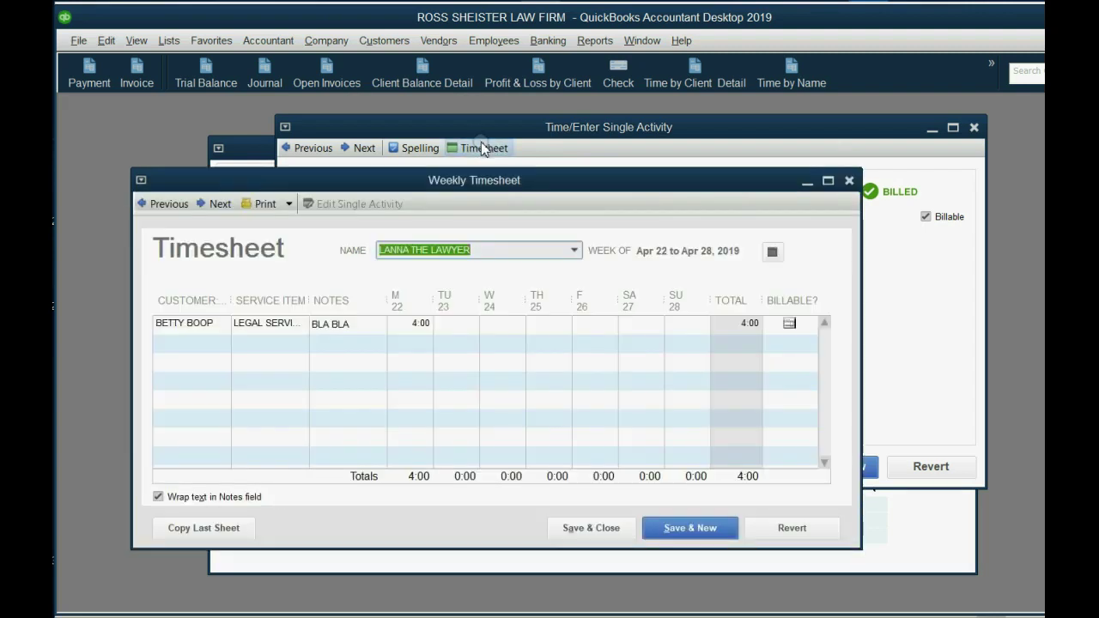
pyautogui.click(365, 334)
pyautogui.click(365, 329)
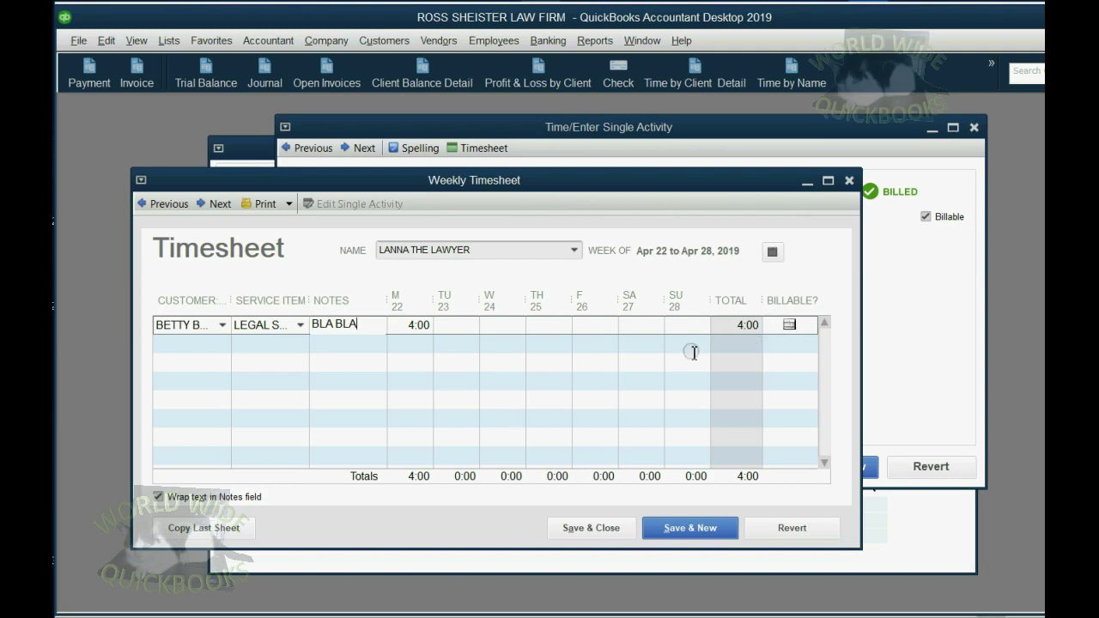
pyautogui.click(301, 326)
pyautogui.click(301, 327)
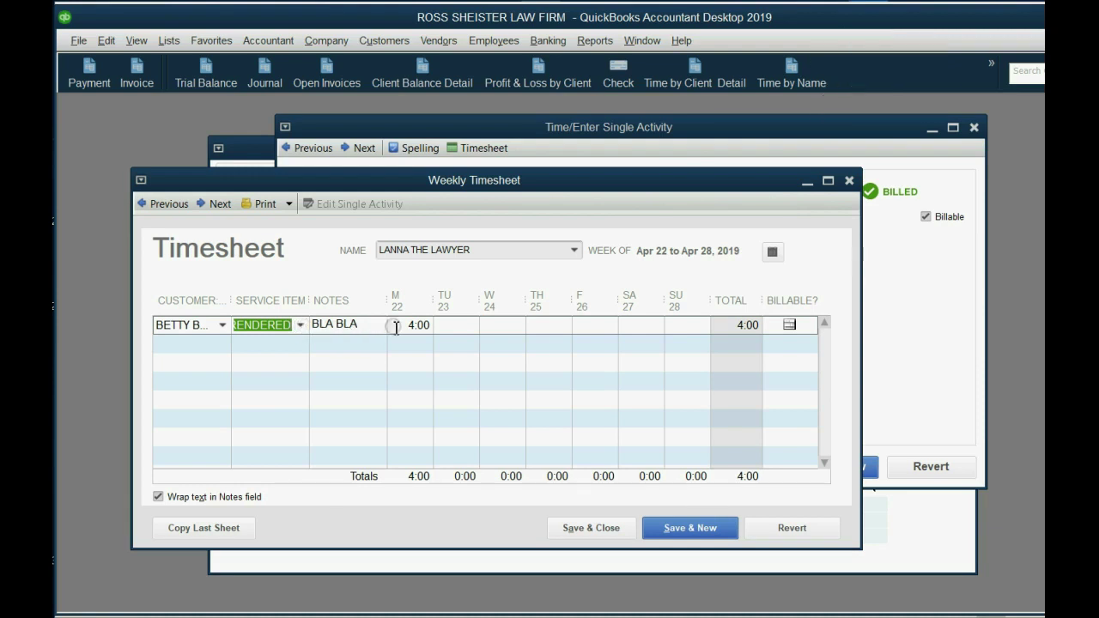
# Check the Wednesday through Saturday hour cells of the legal services row on the weekly timesheet
pyautogui.click(490, 325)
pyautogui.click(548, 323)
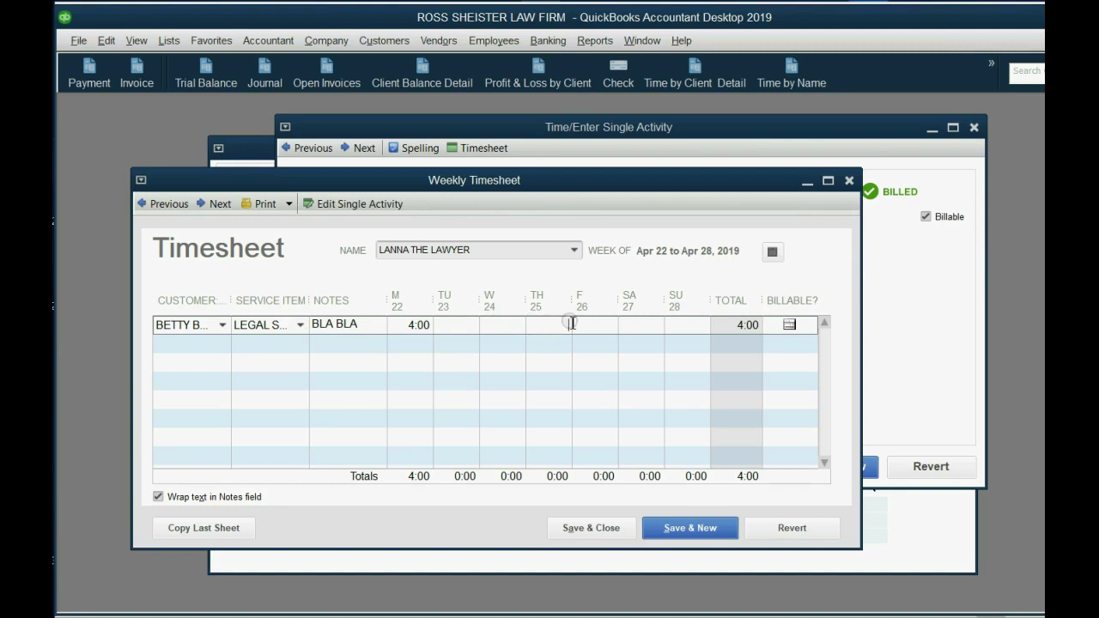
pyautogui.click(593, 323)
pyautogui.click(639, 323)
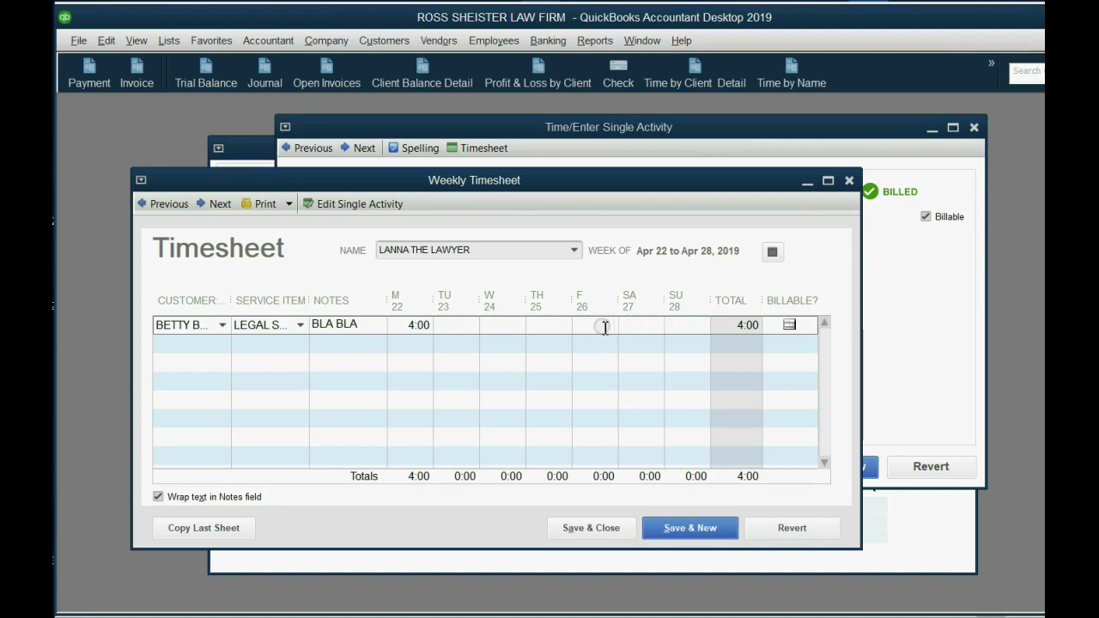
pyautogui.click(577, 323)
pyautogui.click(555, 326)
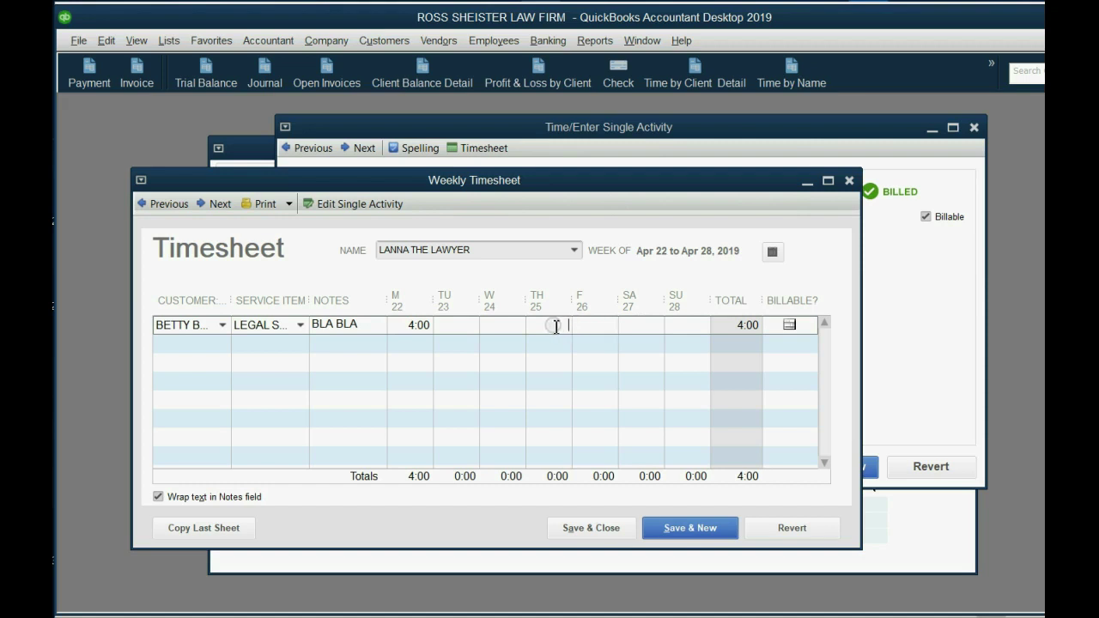
pyautogui.click(513, 326)
# Compare the single time entry with its weekly timesheet, and close all the open windows including the report
pyautogui.click(903, 313)
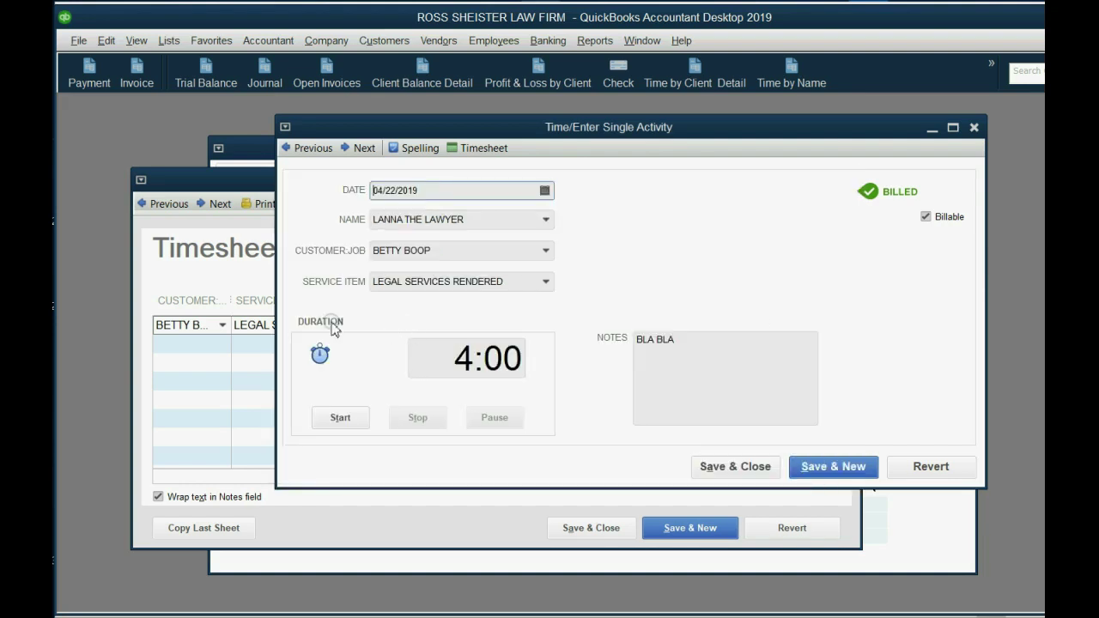
pyautogui.click(257, 356)
pyautogui.click(475, 324)
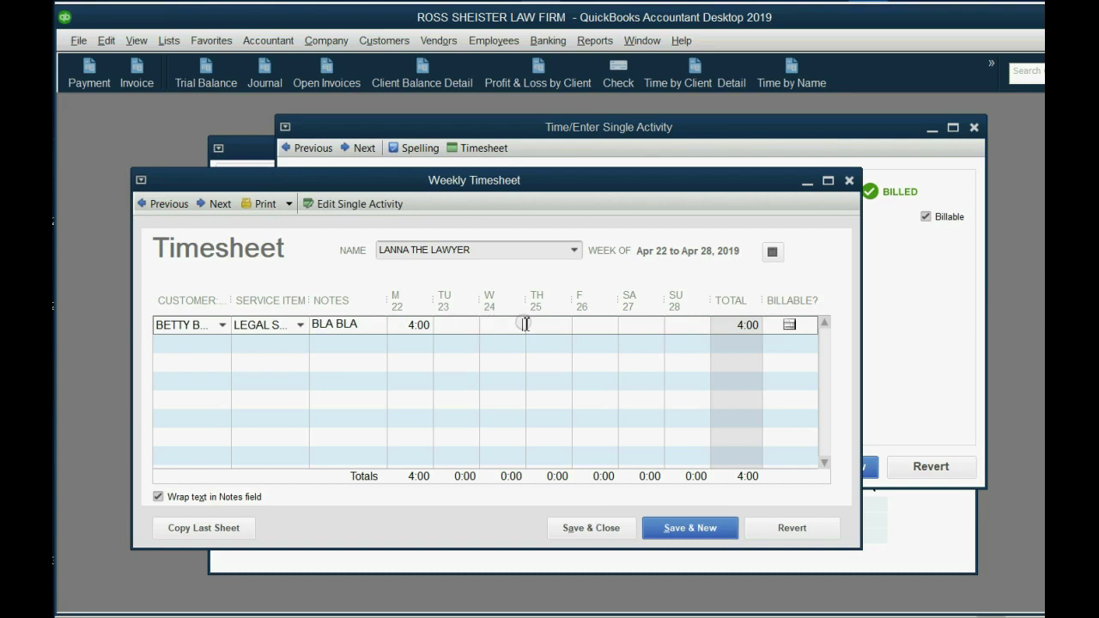
pyautogui.click(778, 305)
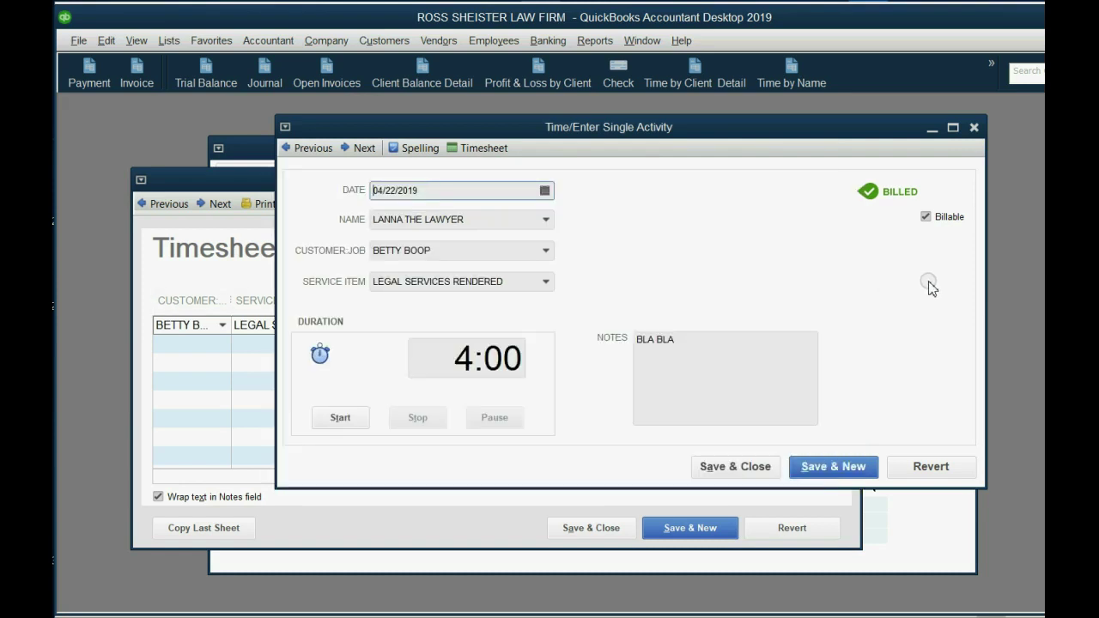
pyautogui.press('Escape')
pyautogui.press('Escape')
pyautogui.press('Escape')
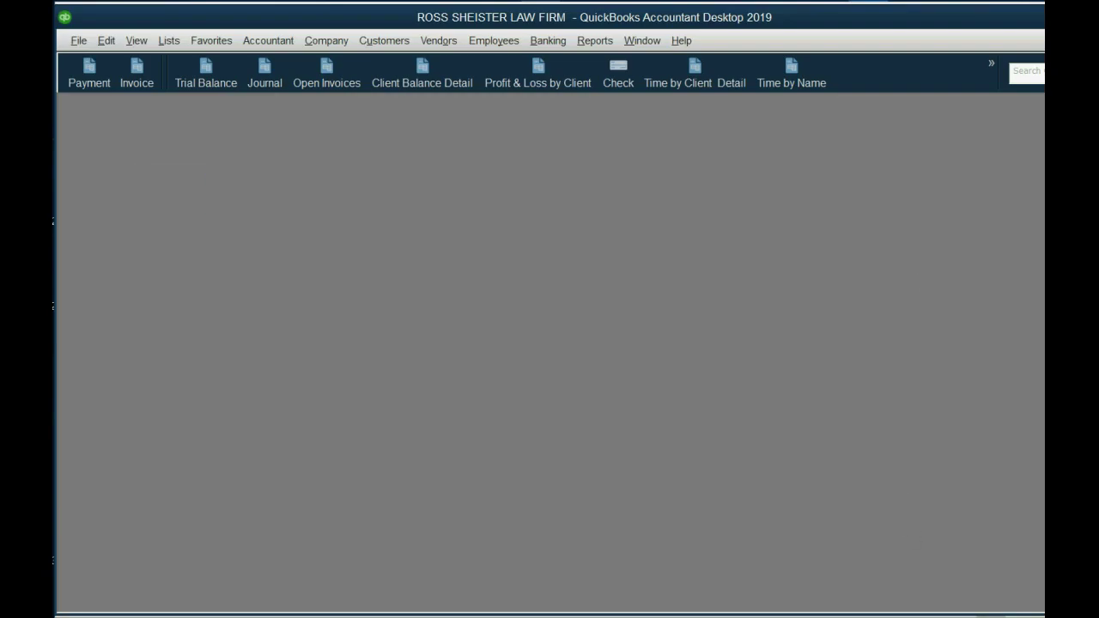
pyautogui.hotkey('alt', 'Tab')
pyautogui.click(728, 419)
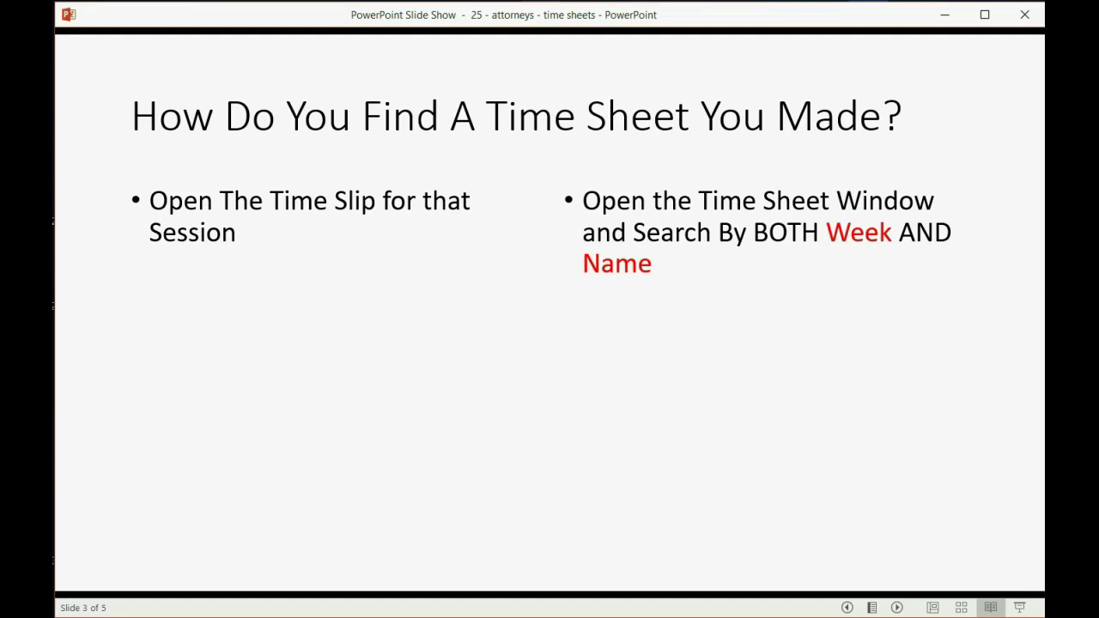
# Switch to QuickBooks, open a weekly timesheet from time entry, and display the week of Apr 22 to Apr 28, 2019
pyautogui.hotkey('alt', 'Tab')
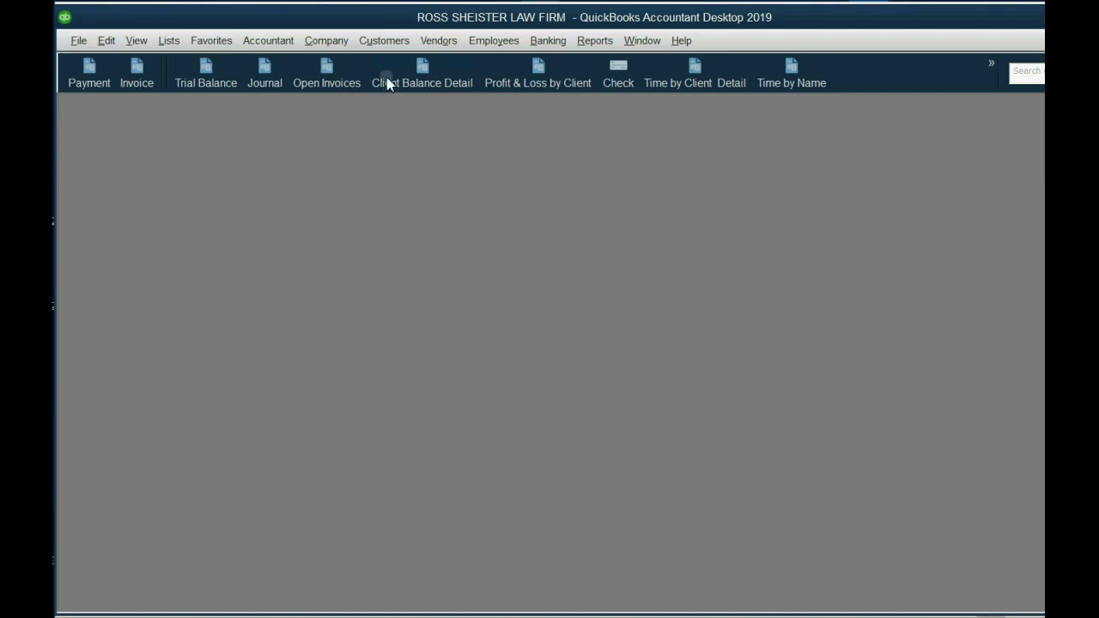
pyautogui.click(382, 43)
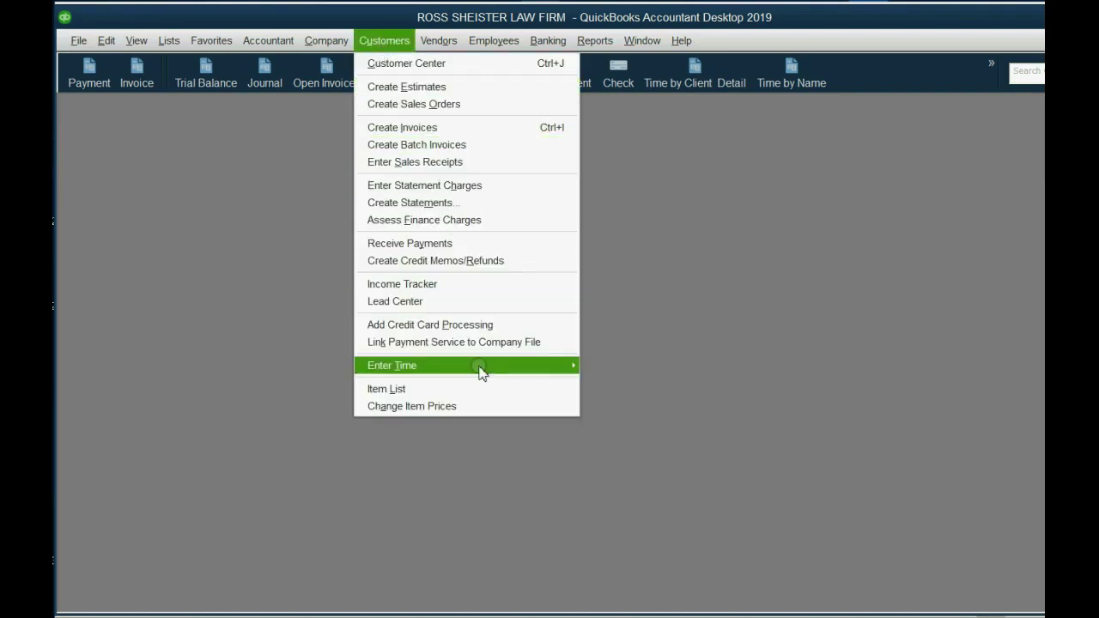
pyautogui.moveTo(480, 370)
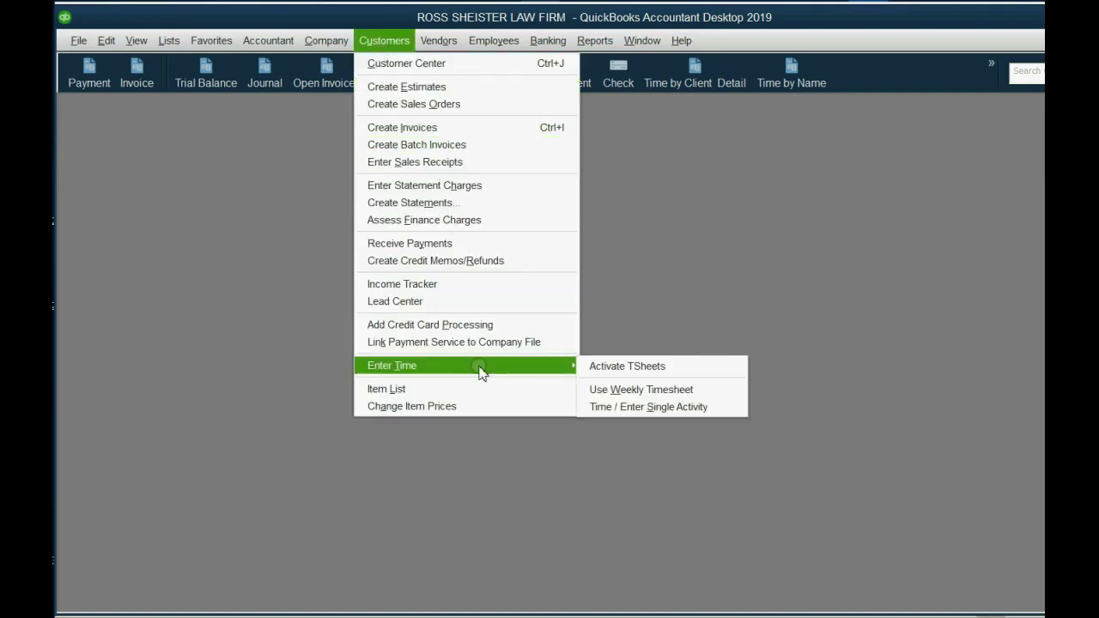
pyautogui.click(612, 393)
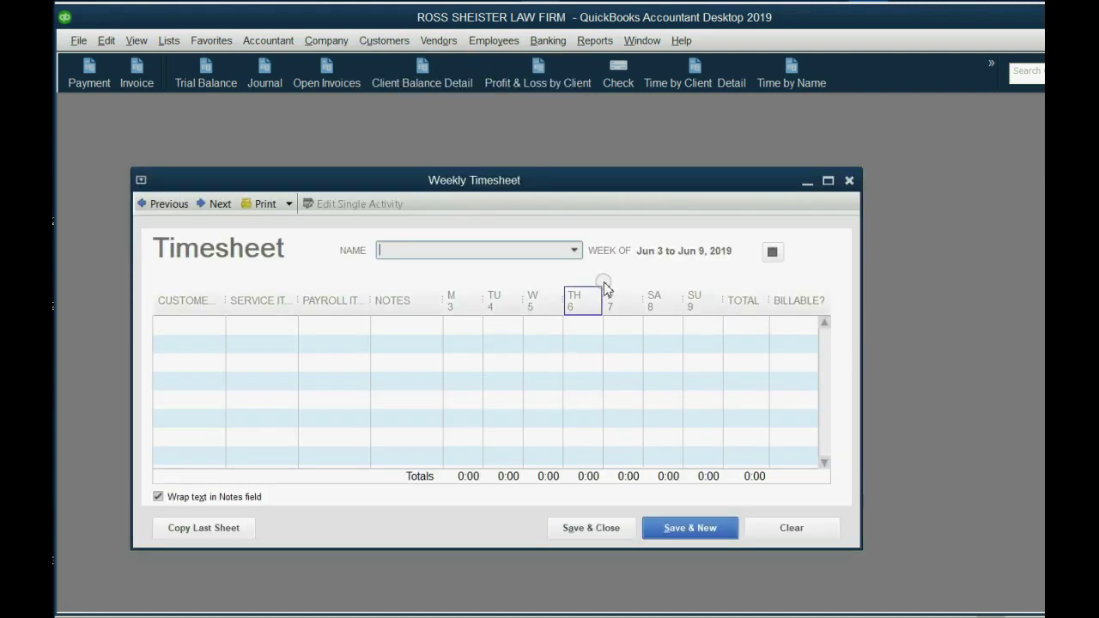
pyautogui.click(772, 251)
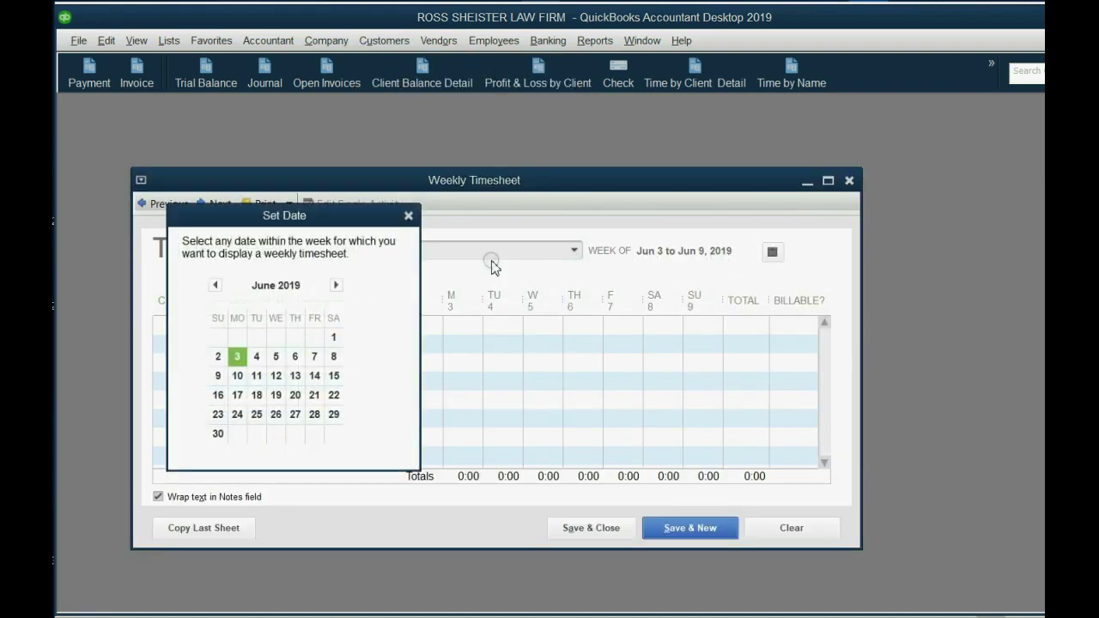
pyautogui.click(214, 285)
pyautogui.click(215, 284)
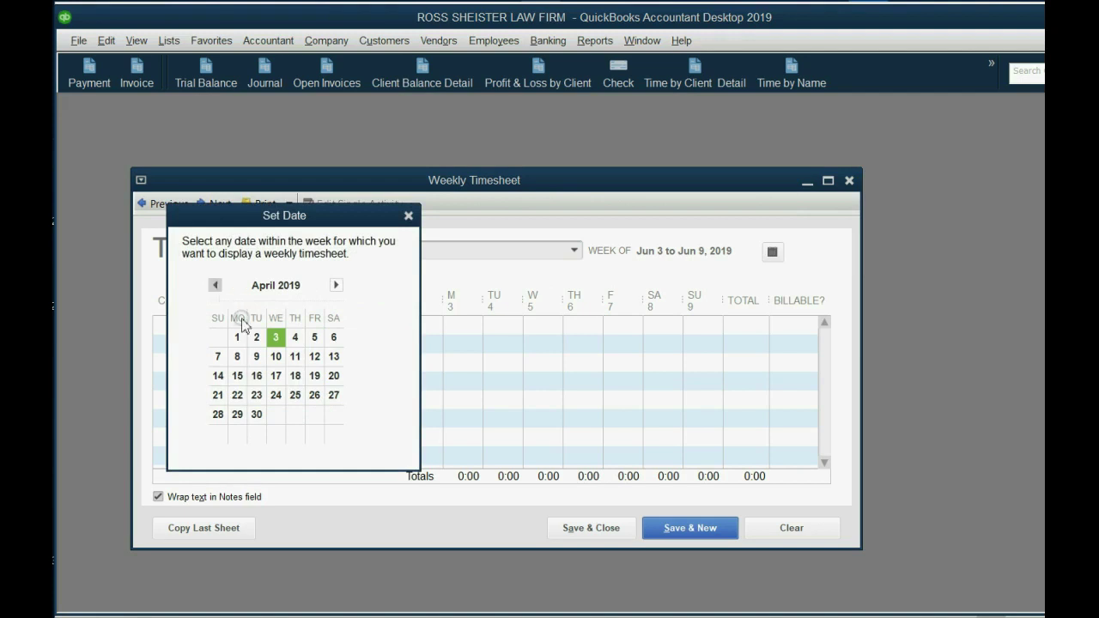
pyautogui.click(314, 395)
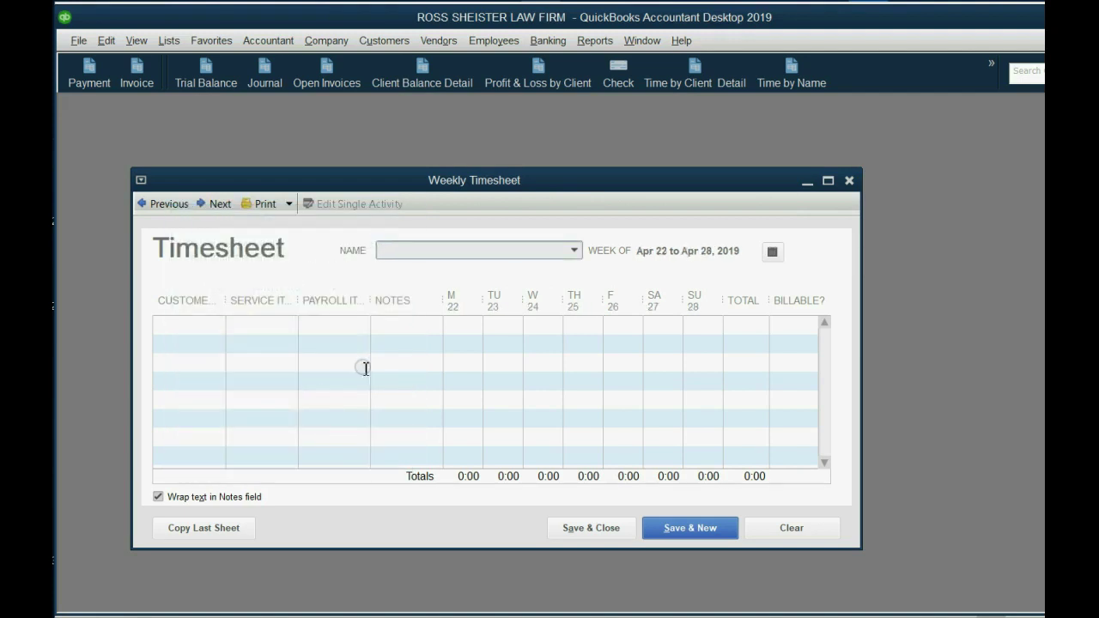
# View the barrister vendor's timesheet and the lawyer vendor's timesheet for the week of Apr 22 to Apr 28, 2019
pyautogui.click(573, 250)
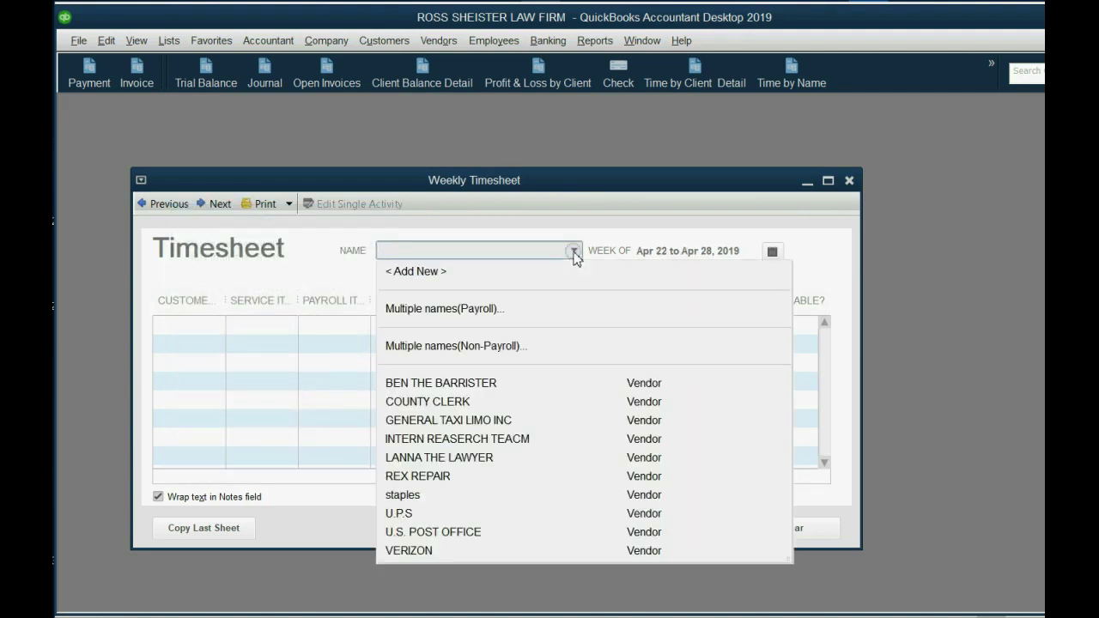
pyautogui.click(492, 383)
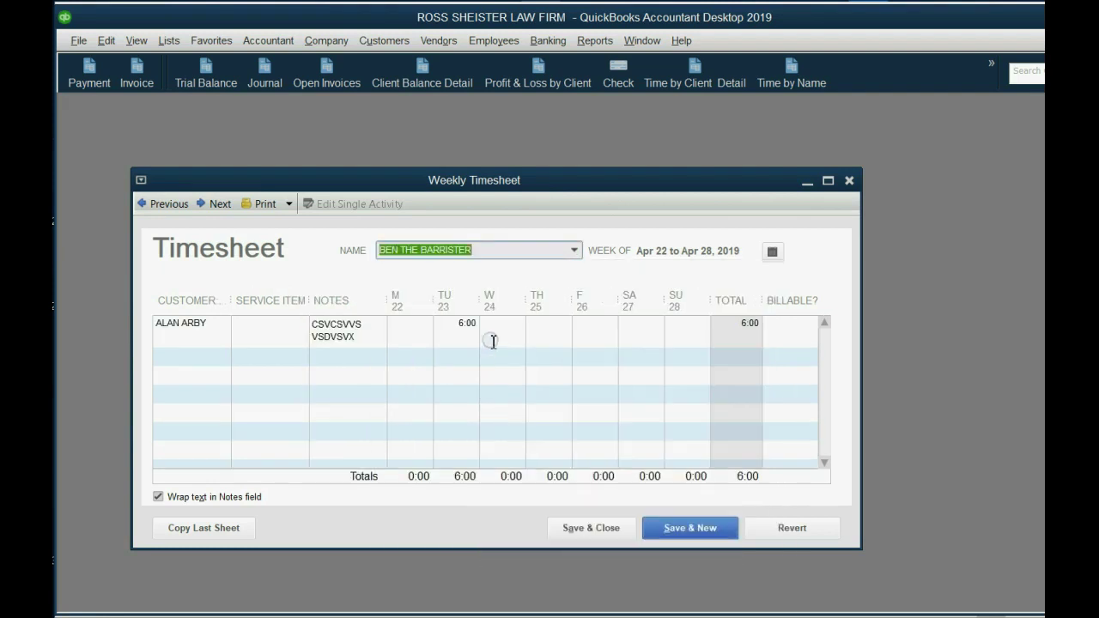
pyautogui.click(575, 250)
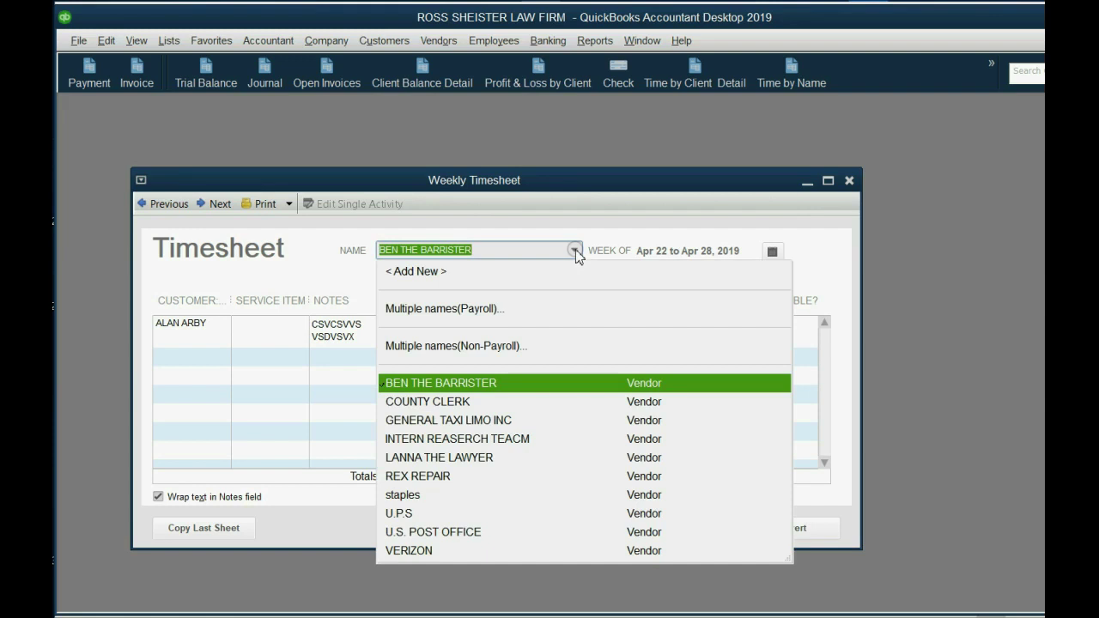
pyautogui.click(464, 458)
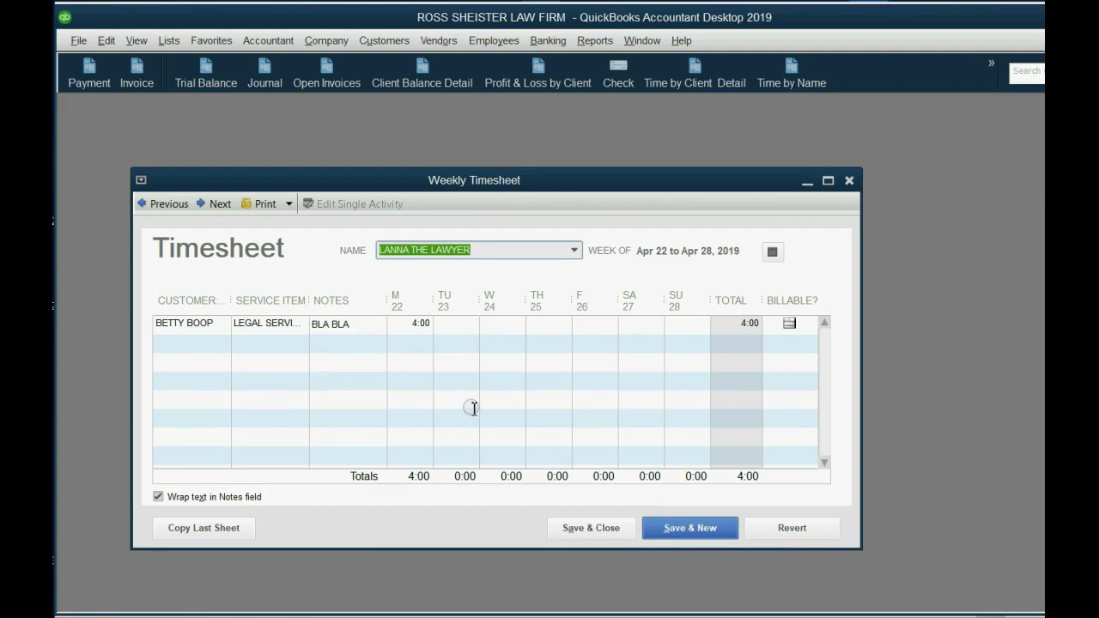
# Display the lawyer vendor's timesheet for the week of Apr 15 to Apr 21, 2019, and view the available timesheet names
pyautogui.click(772, 252)
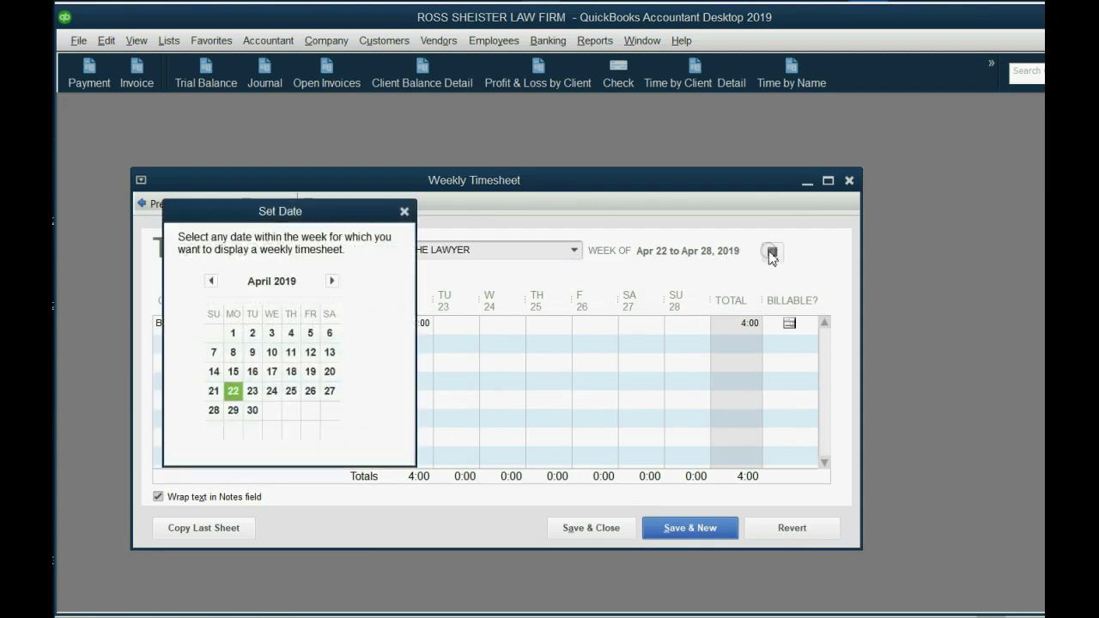
pyautogui.click(233, 371)
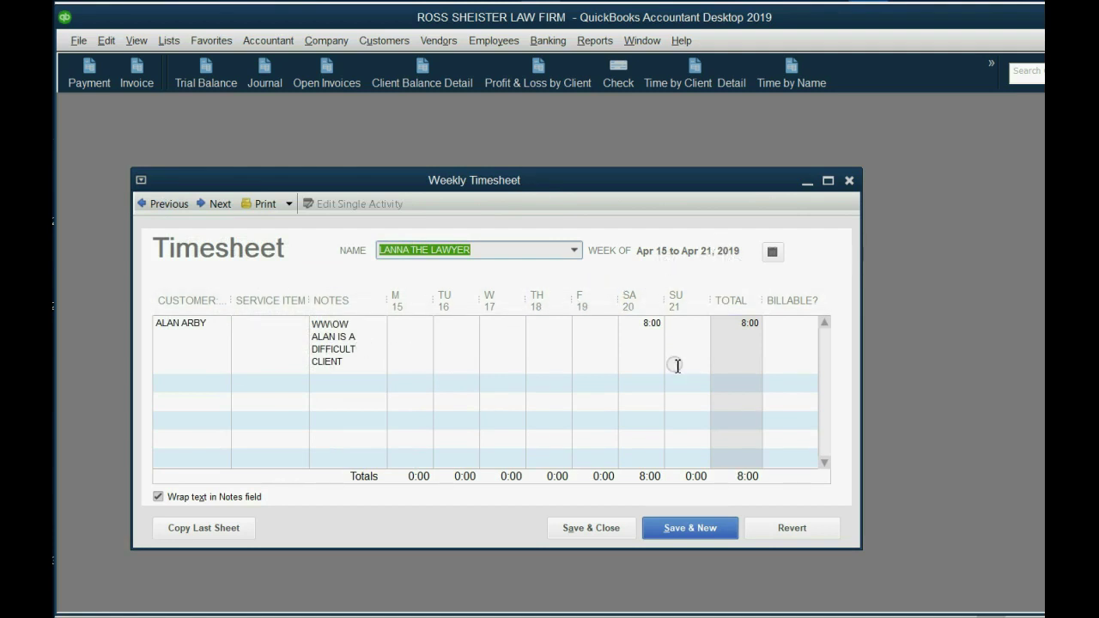
pyautogui.click(574, 249)
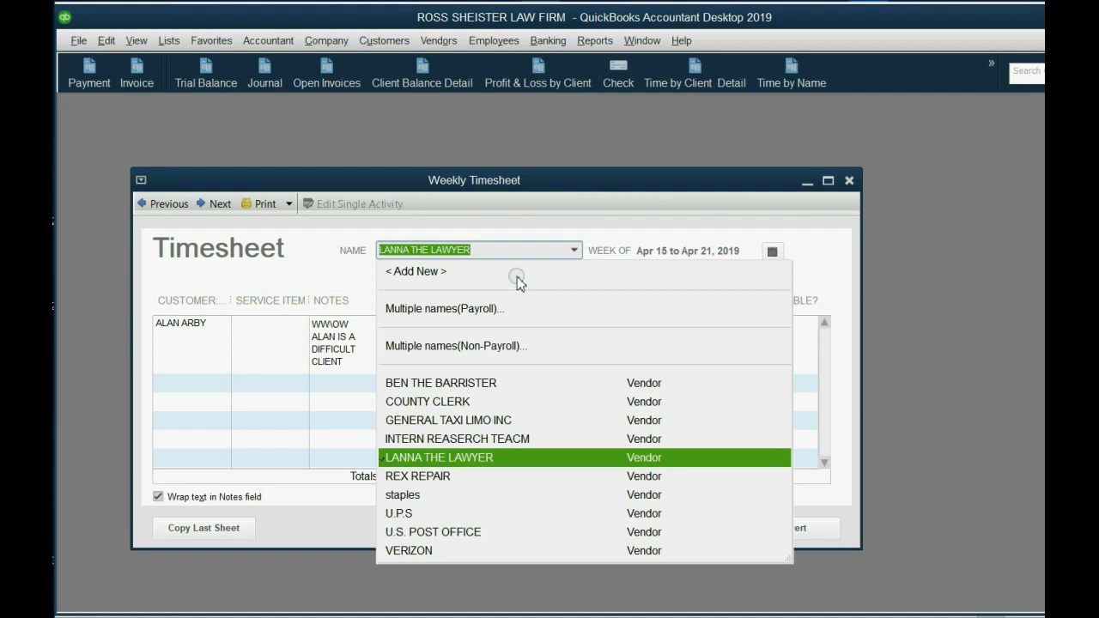
pyautogui.click(251, 338)
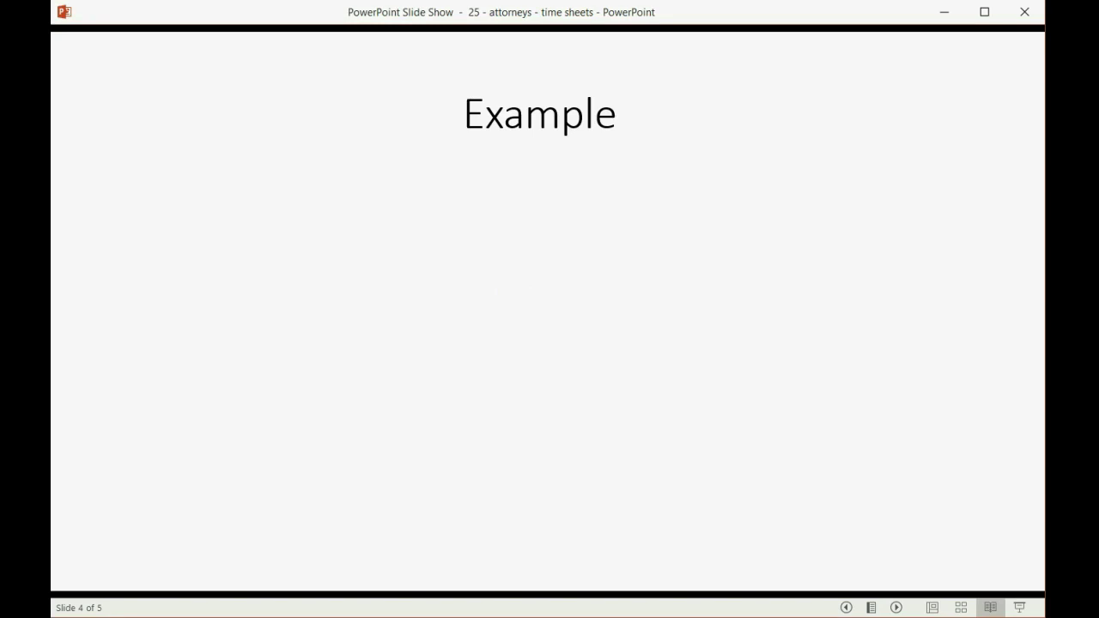
# Reveal the first example entry on the PowerPoint slide, and return to QuickBooks with the timesheet window closed
pyautogui.press('space')
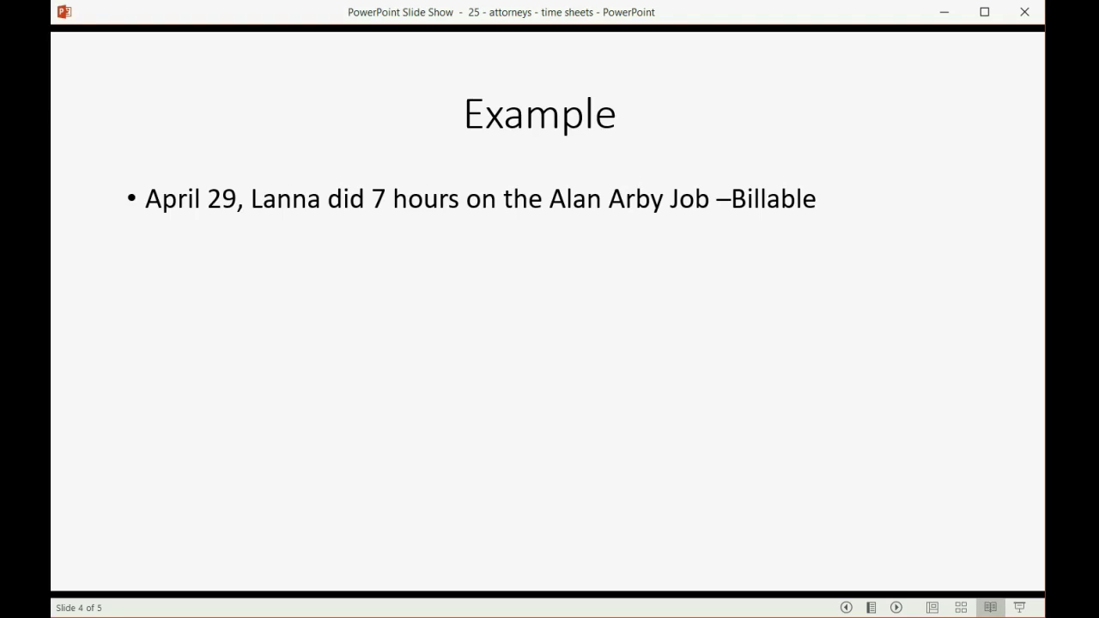
pyautogui.hotkey('alt', 'Tab')
pyautogui.press('Escape')
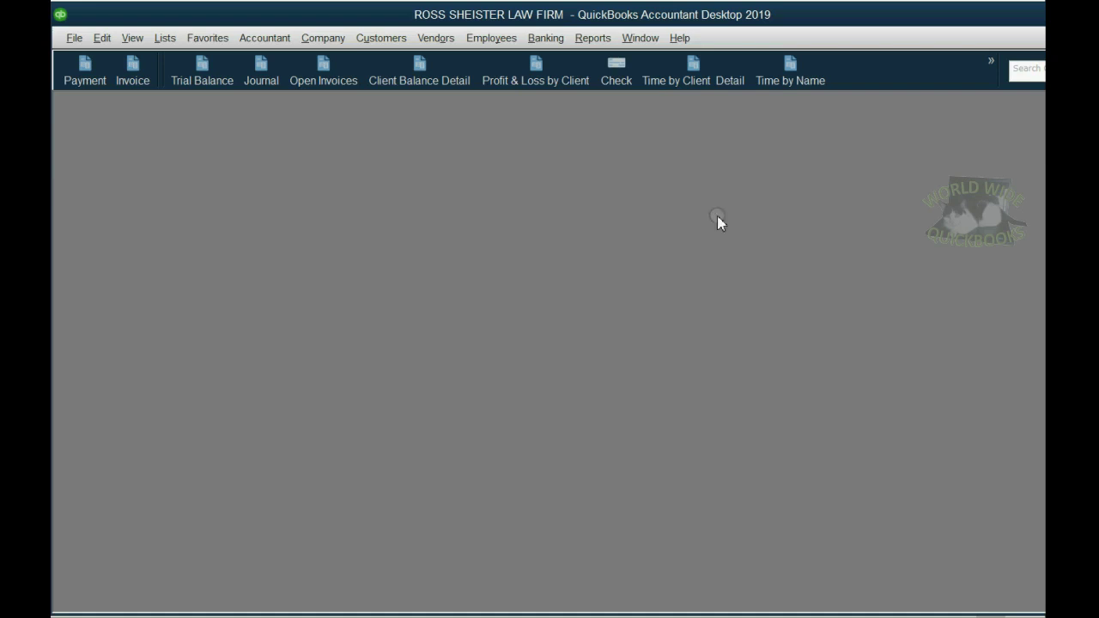
# Open a new weekly timesheet and set its week to Apr 29 to May 5, 2019
pyautogui.click(376, 40)
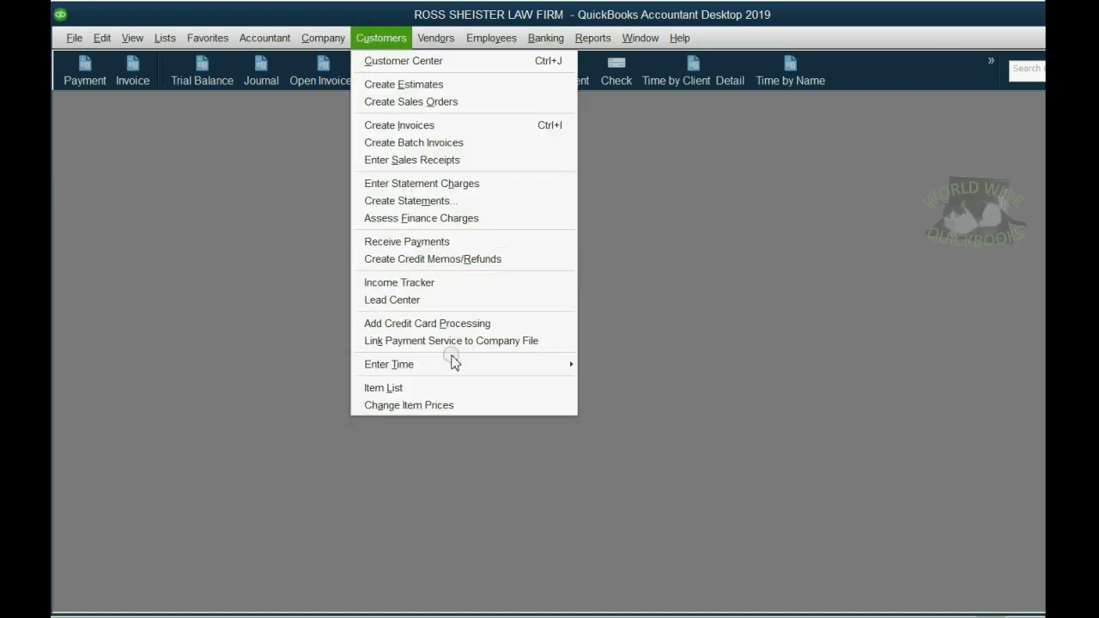
pyautogui.moveTo(453, 363)
pyautogui.click(593, 391)
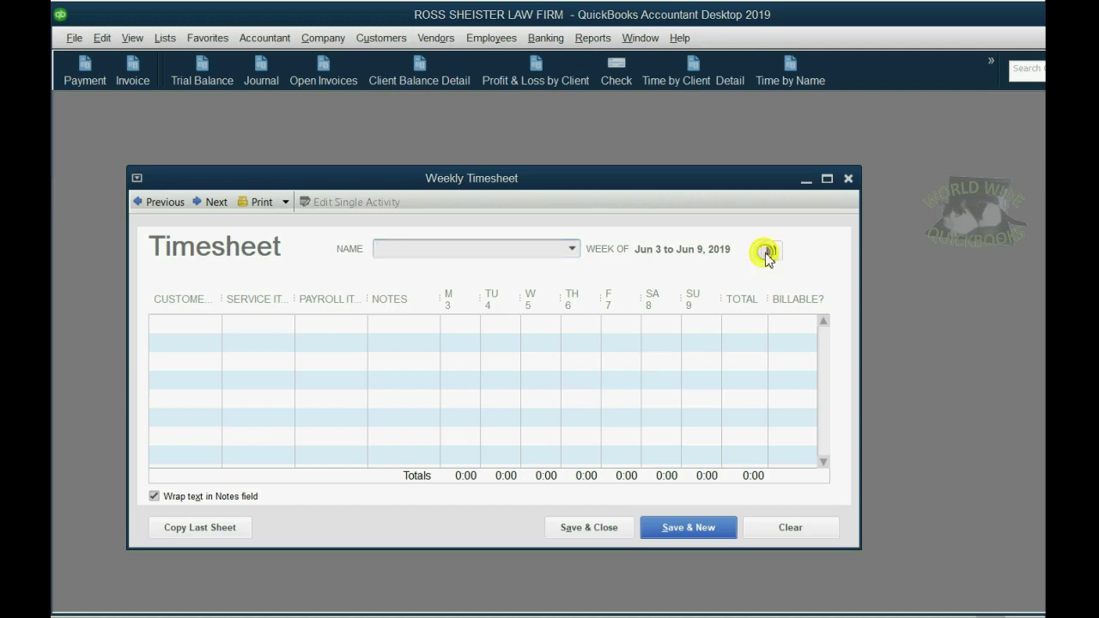
pyautogui.click(767, 251)
pyautogui.click(203, 275)
pyautogui.click(202, 276)
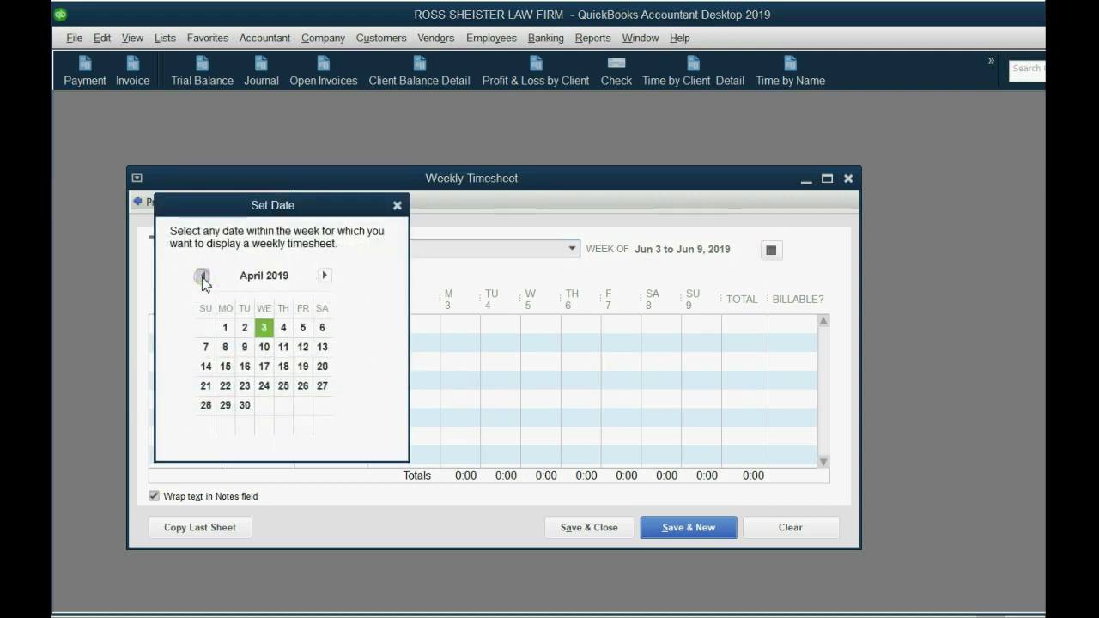
pyautogui.click(225, 406)
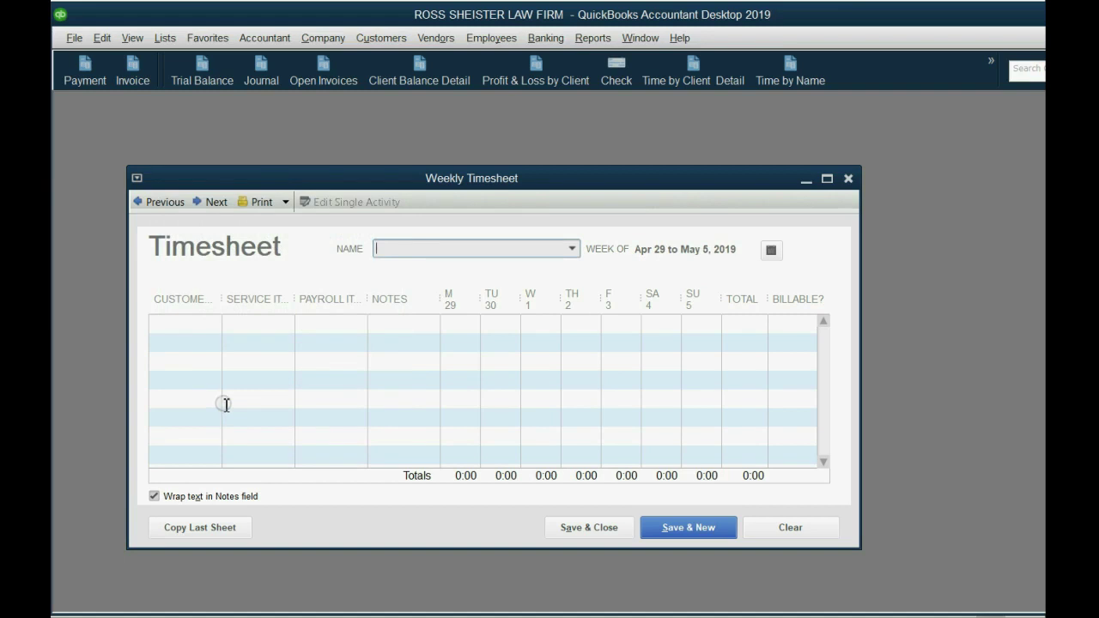
pyautogui.click(770, 250)
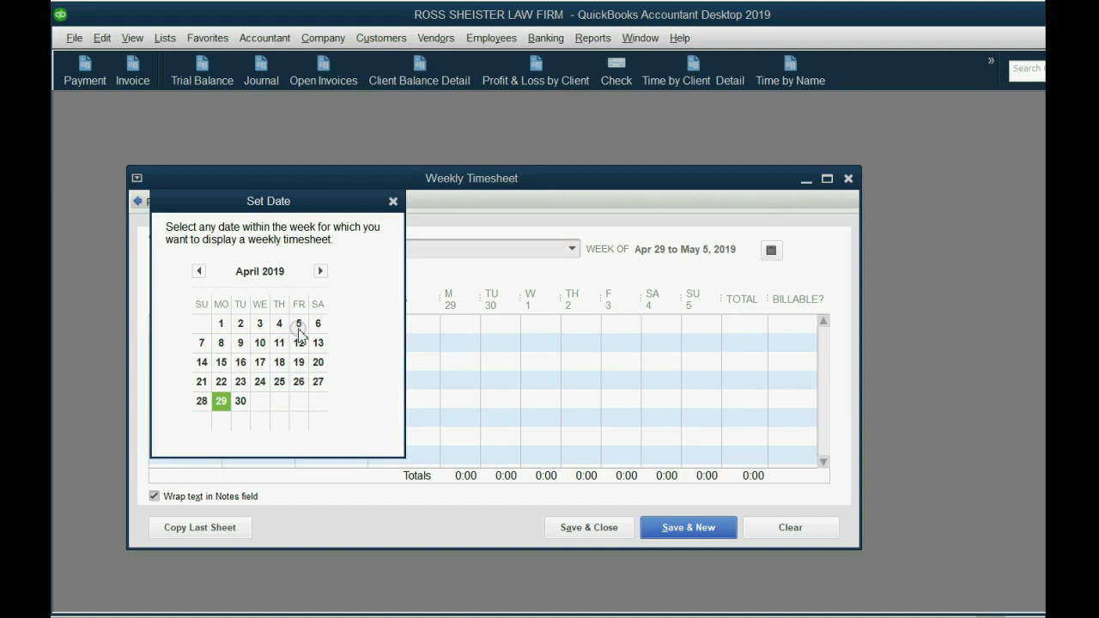
pyautogui.click(393, 201)
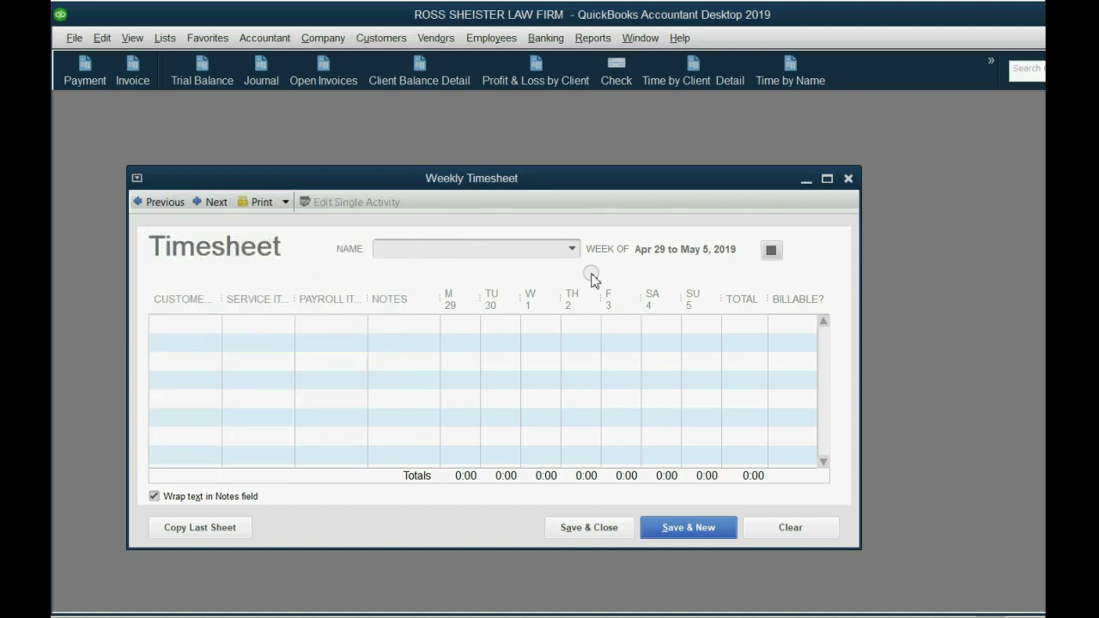
pyautogui.click(456, 327)
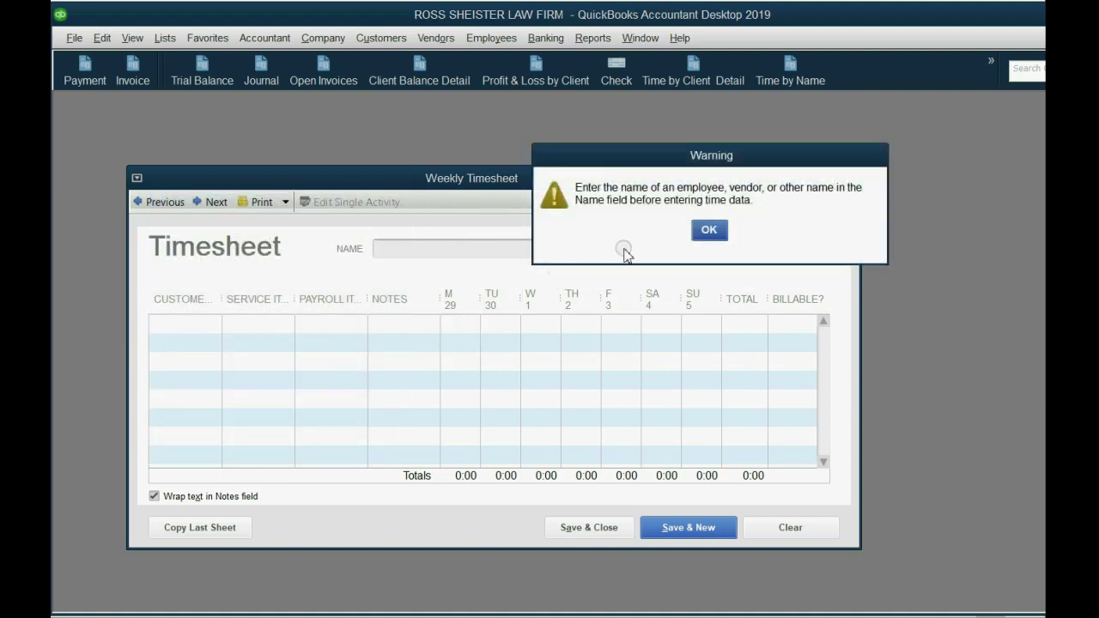
pyautogui.click(709, 230)
# Choose the lawyer vendor as the timesheet's name, checking it against the example slide
pyautogui.click(570, 248)
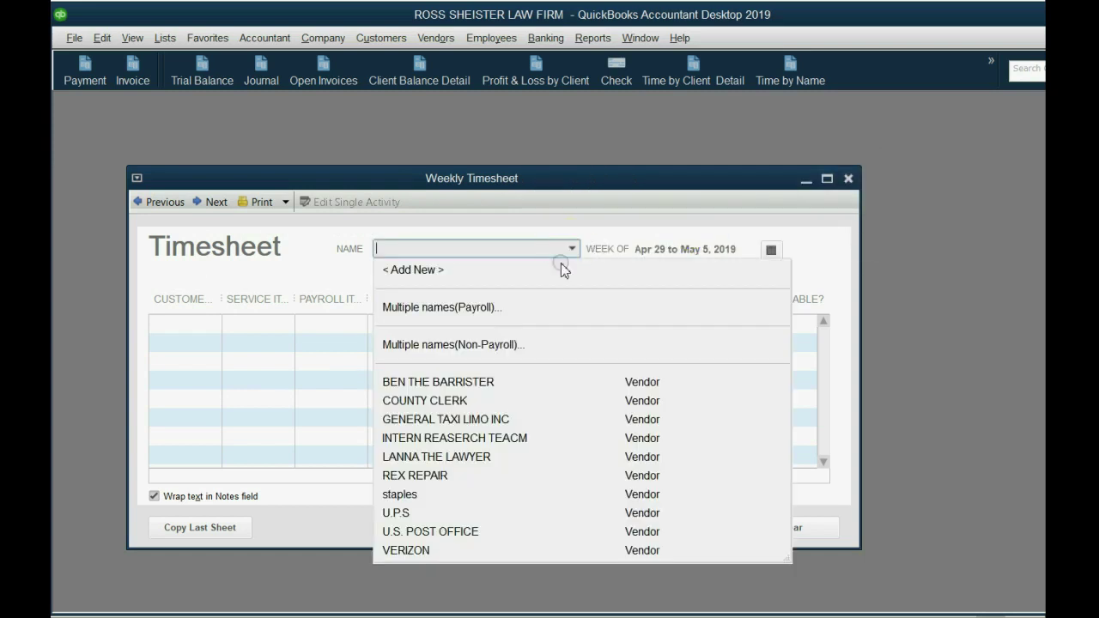
pyautogui.click(477, 456)
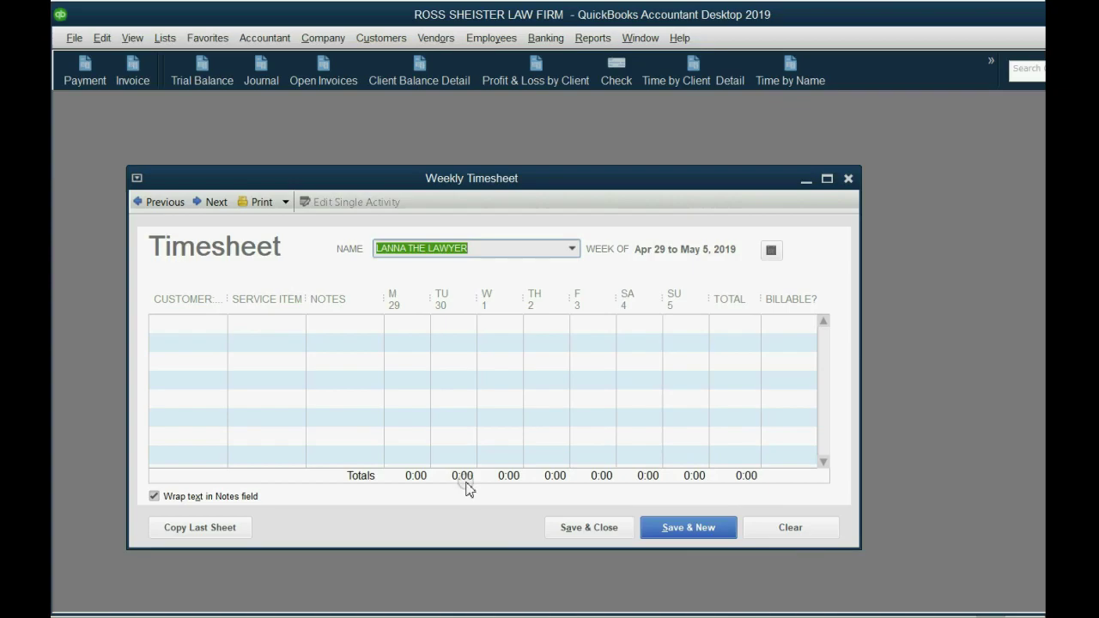
pyautogui.hotkey('alt', 'Tab')
pyautogui.hotkey('alt', 'Tab')
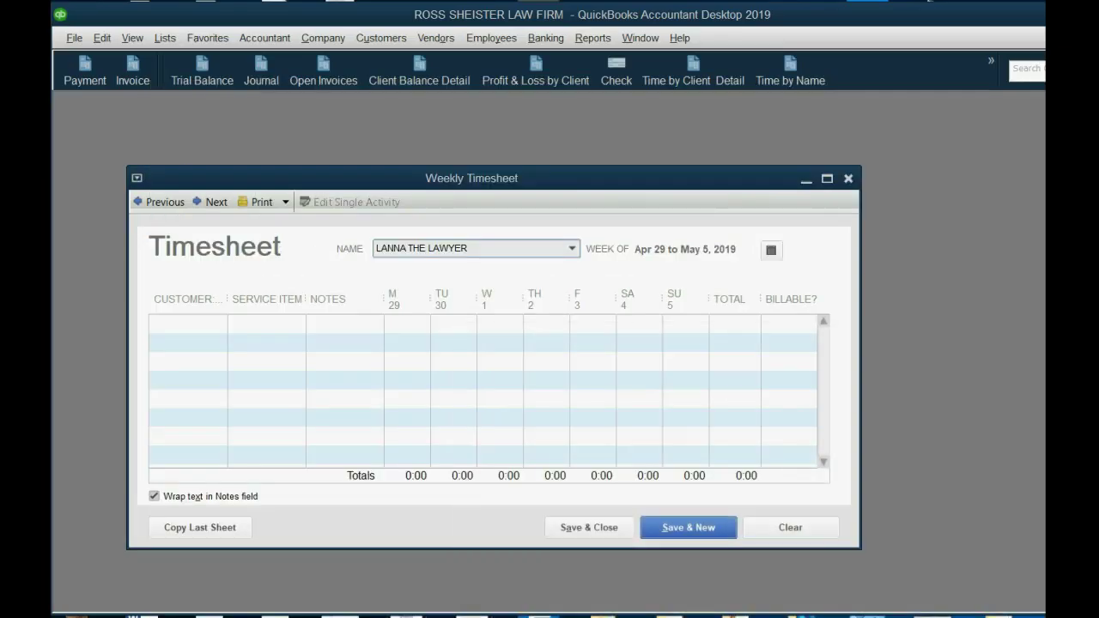
# Fill the first timesheet row with the example's customer, the first one listed, and the legal services item
pyautogui.click(219, 324)
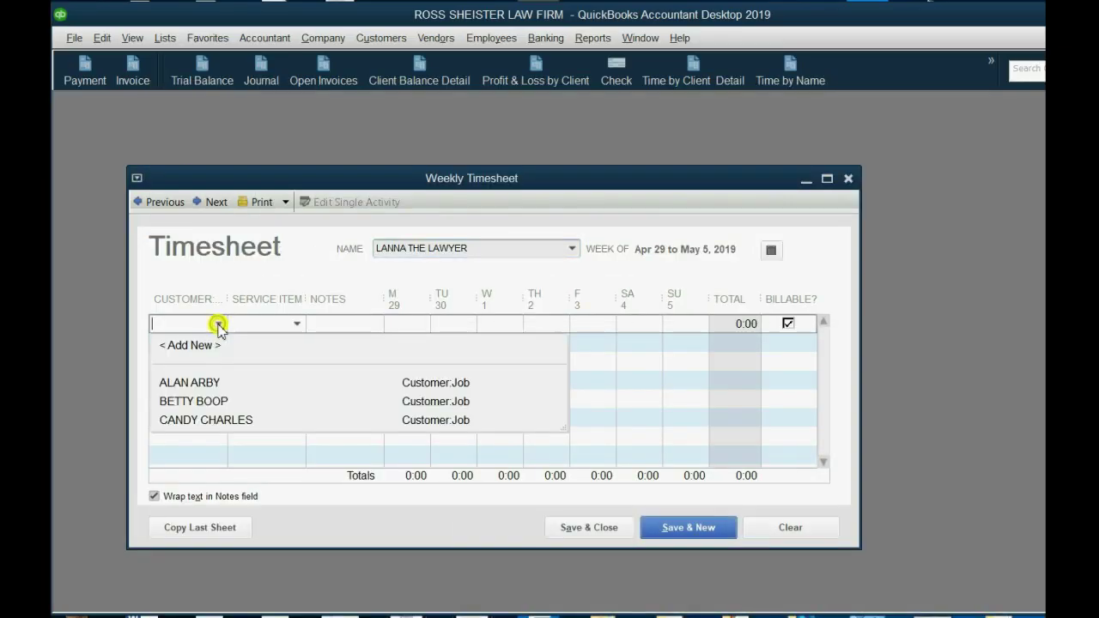
pyautogui.click(199, 383)
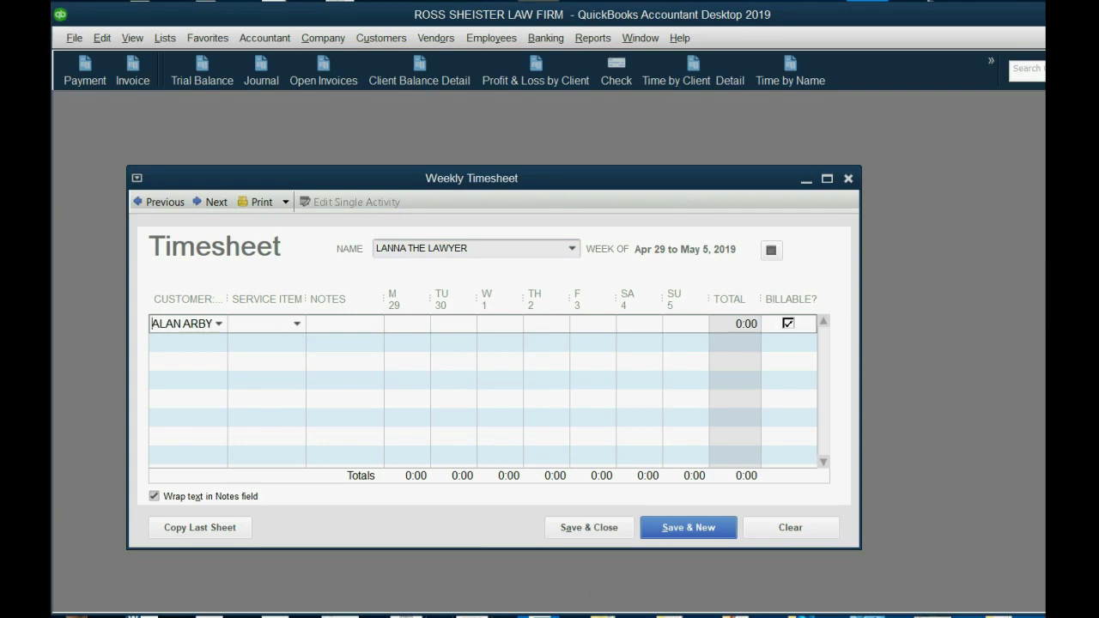
pyautogui.hotkey('alt', 'Tab')
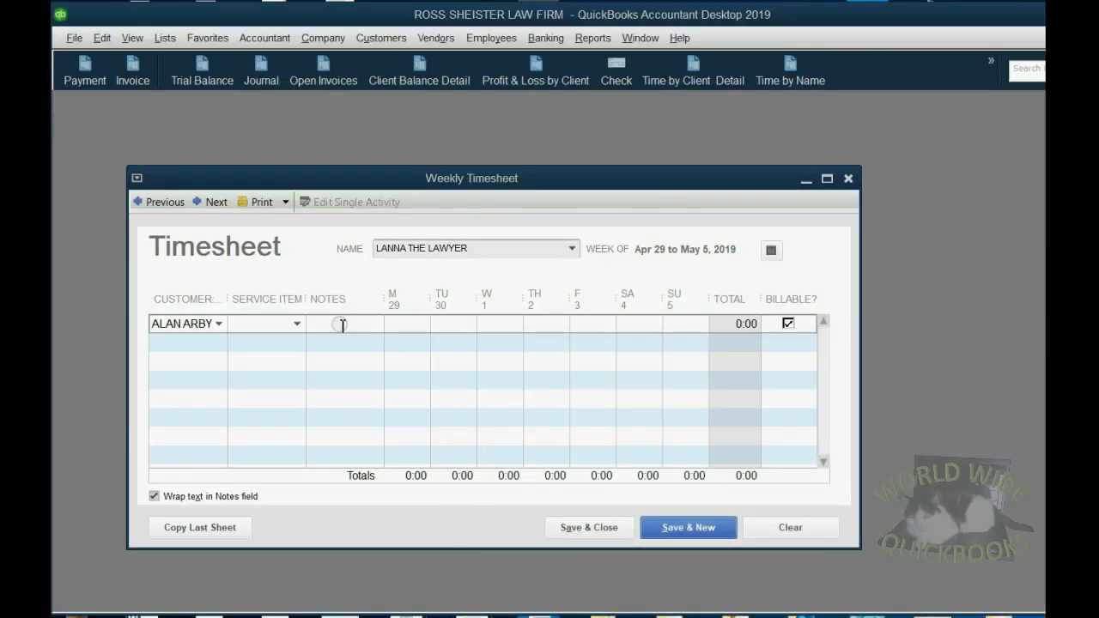
pyautogui.click(296, 324)
pyautogui.click(277, 384)
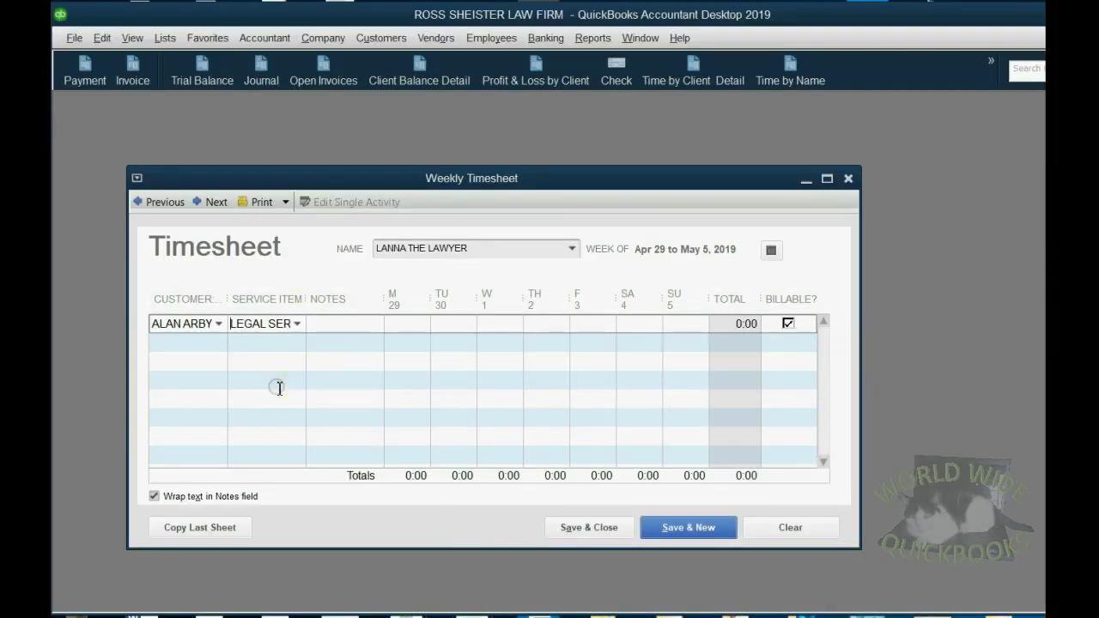
# Enter the note "abc" and 7:00 hours for Monday the 29th in the first timesheet row
pyautogui.click(345, 327)
pyautogui.write('abc')
pyautogui.click(418, 322)
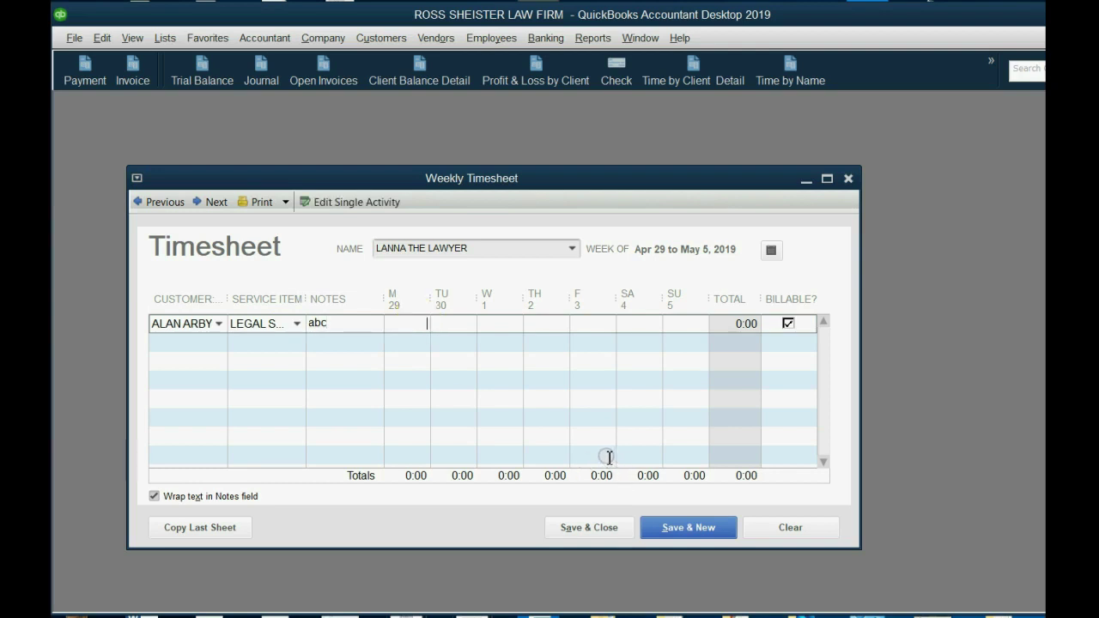
pyautogui.press('Tab')
# Check the April 30 non-billable example on the PowerPoint slide, and save and close the lawyer vendor's timesheet in QuickBooks
pyautogui.click(837, 611)
pyautogui.click(761, 461)
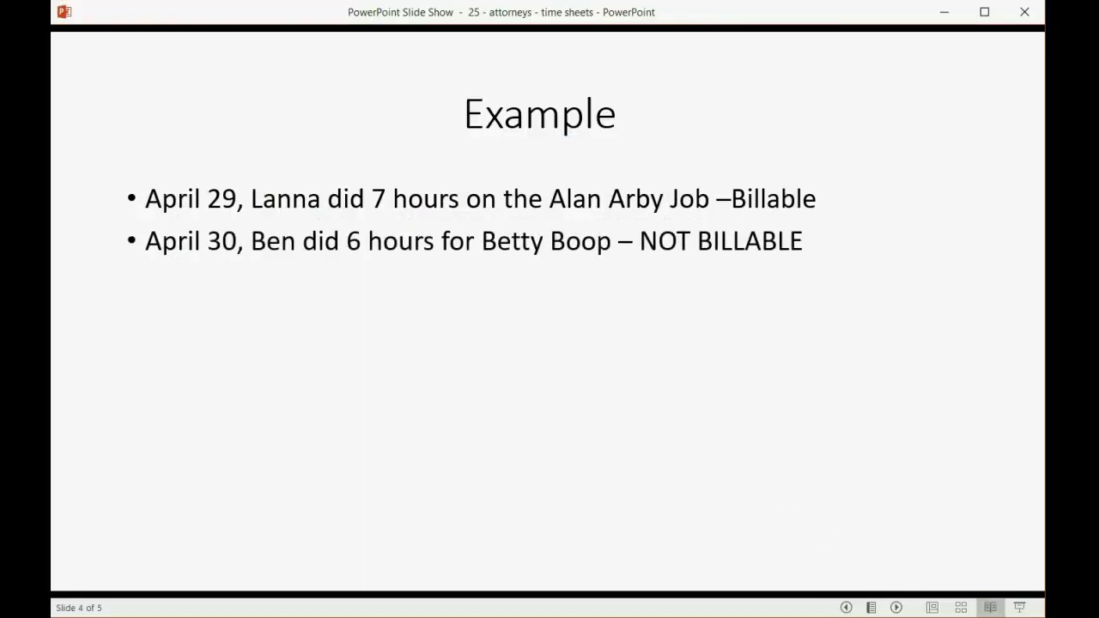
pyautogui.click(818, 608)
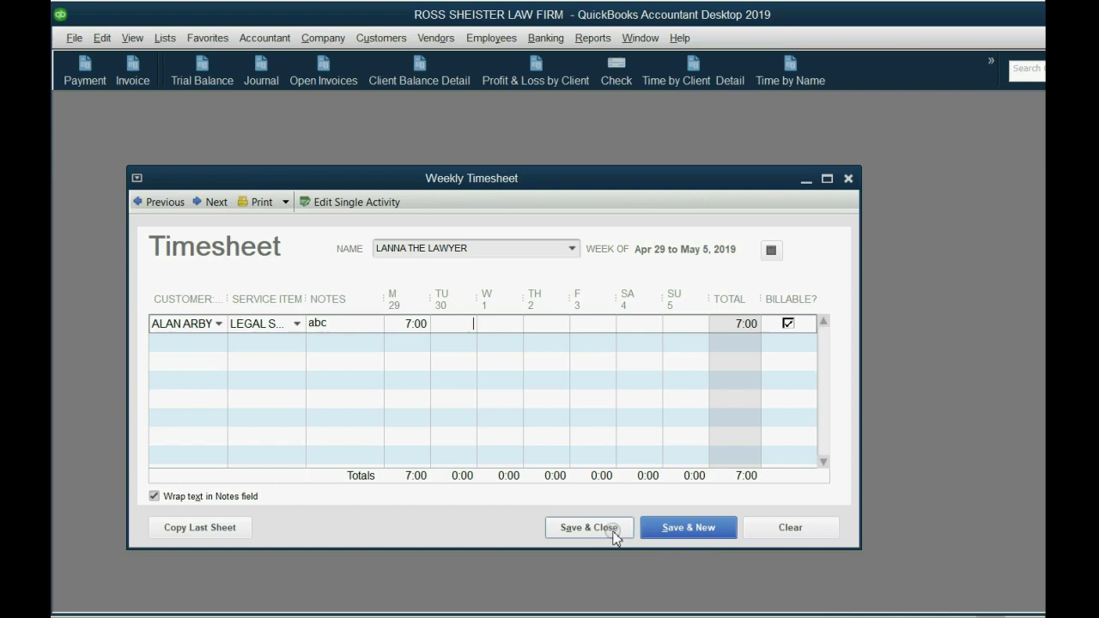
pyautogui.click(612, 529)
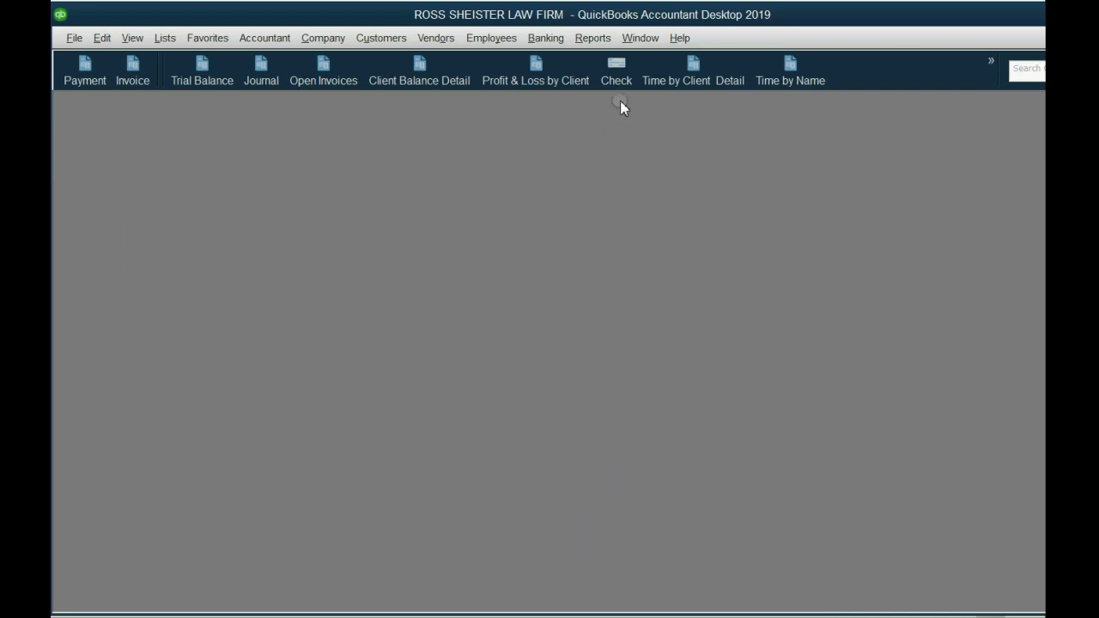
# Run the Time by Client Detail report and examine the April 29 entry's lawyer, client, legal services item and billing status
pyautogui.click(662, 81)
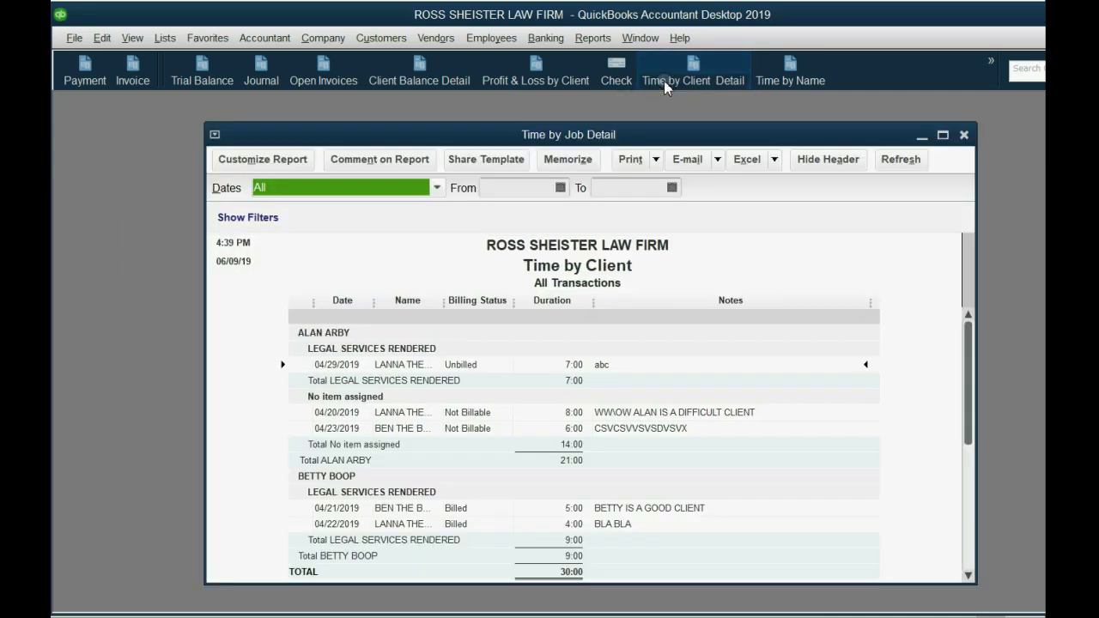
pyautogui.moveTo(664, 135); pyautogui.dragTo(667, 114)
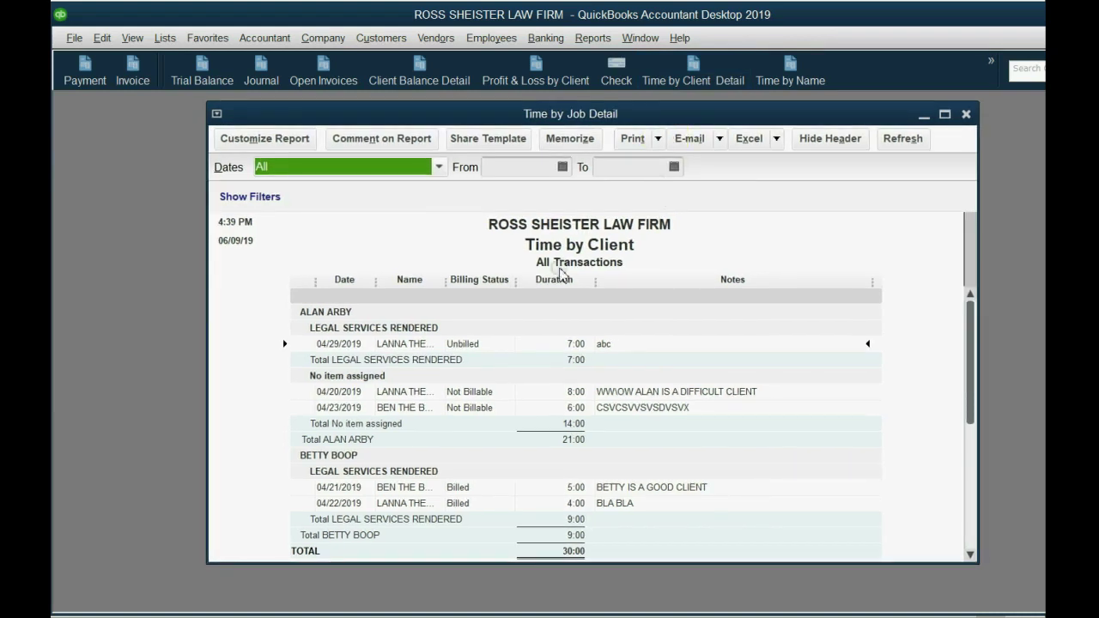
pyautogui.click(401, 357)
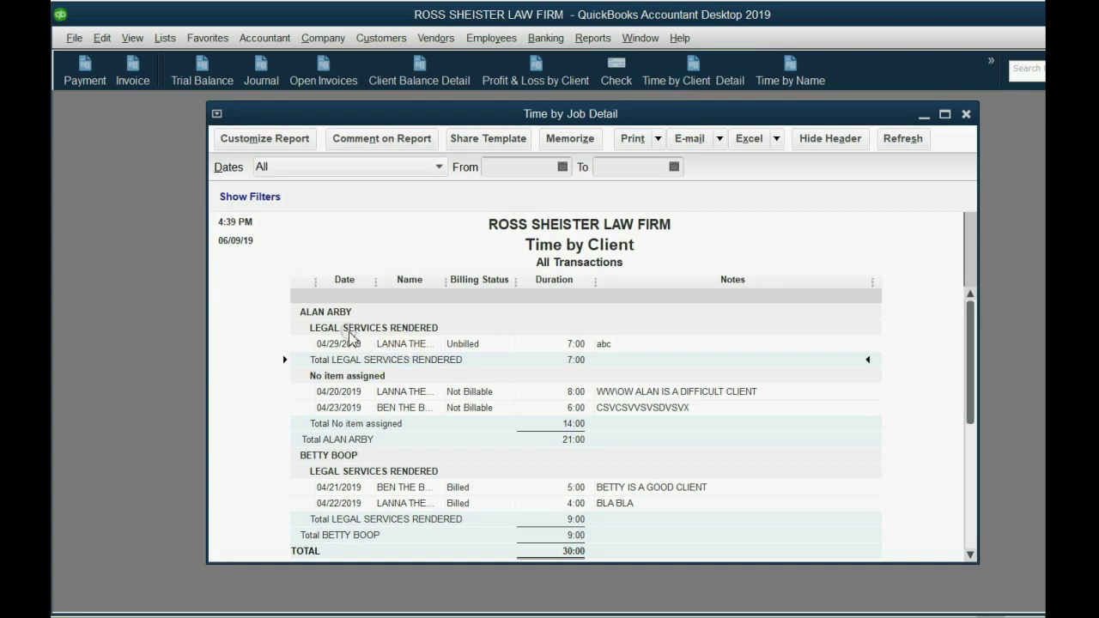
pyautogui.click(393, 344)
pyautogui.click(395, 360)
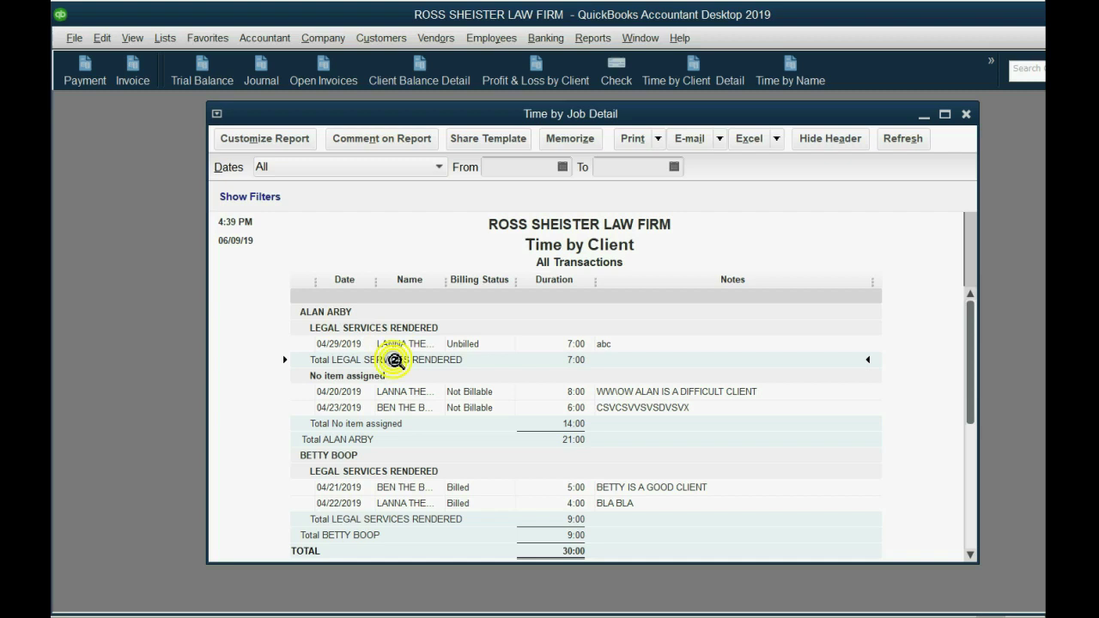
pyautogui.click(393, 345)
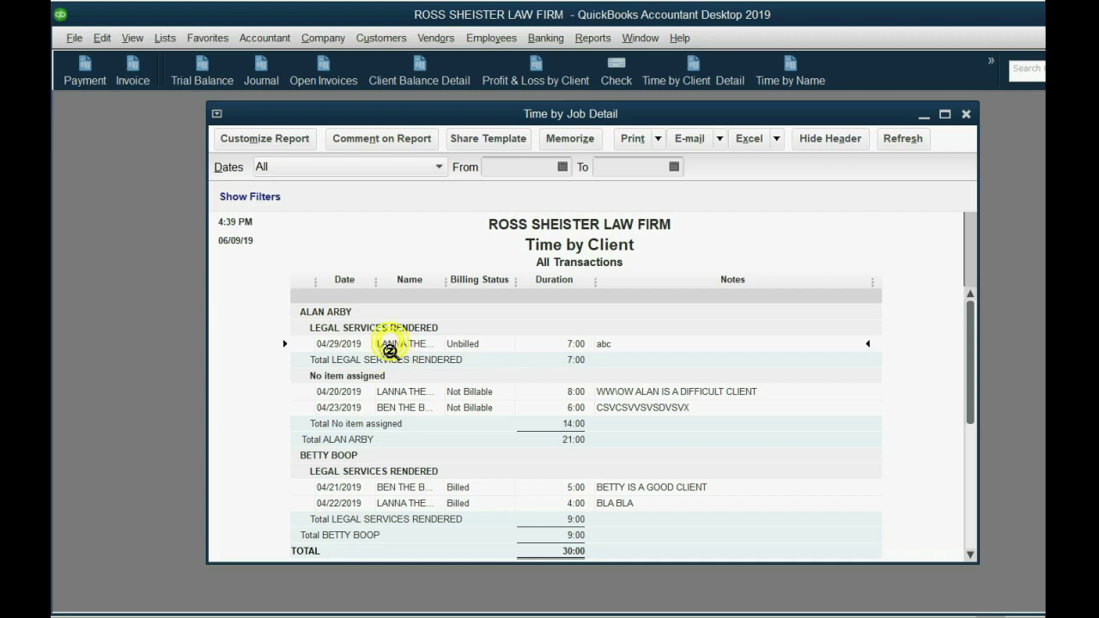
pyautogui.click(392, 359)
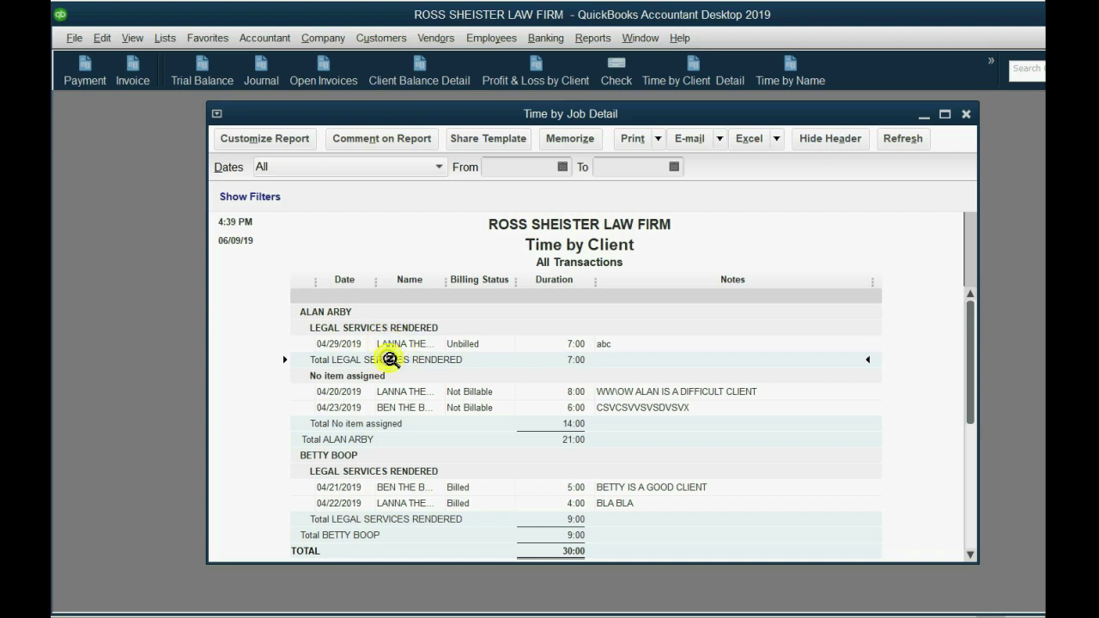
pyautogui.click(338, 423)
pyautogui.click(344, 359)
pyautogui.click(347, 420)
pyautogui.click(359, 345)
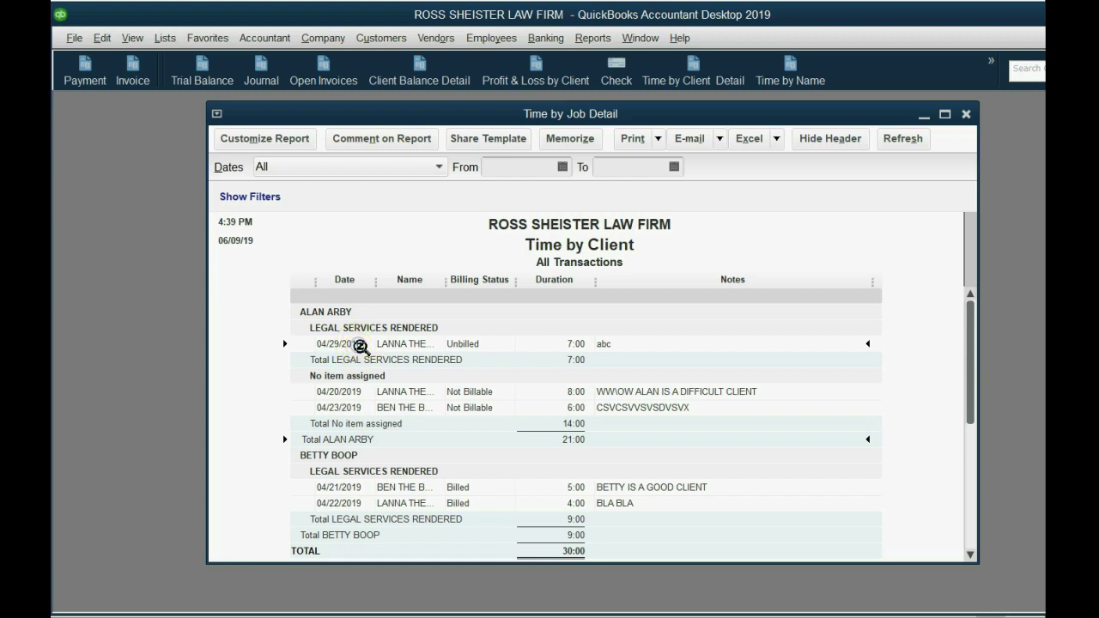
pyautogui.click(468, 346)
# Run the Time by Name report and open the detail behind the lawyer vendor's hours for the first customer
pyautogui.click(776, 77)
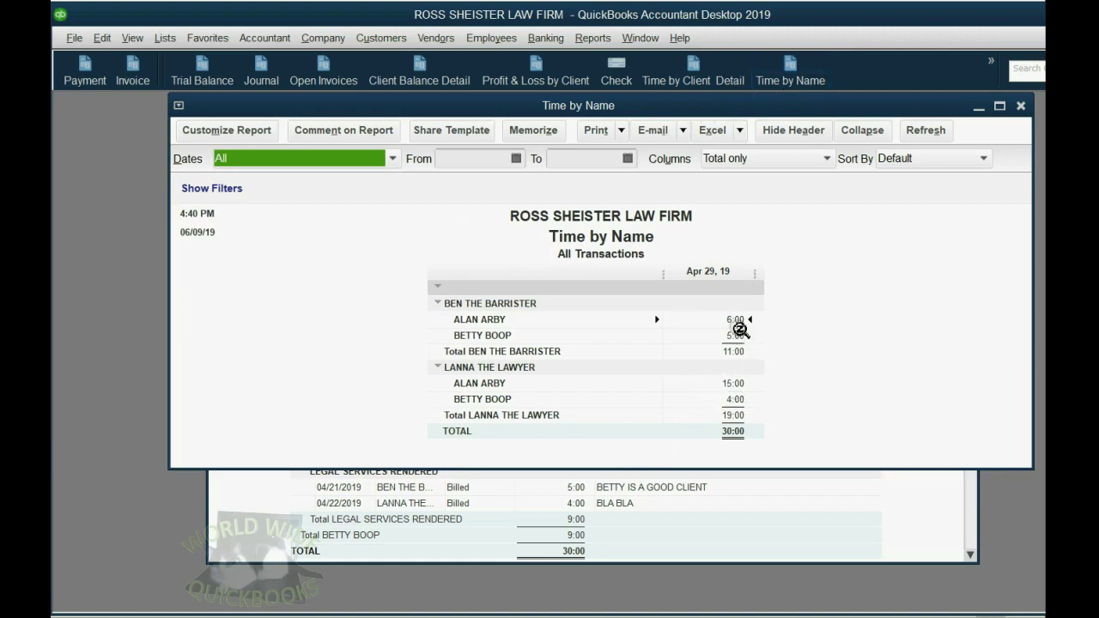
pyautogui.click(565, 369)
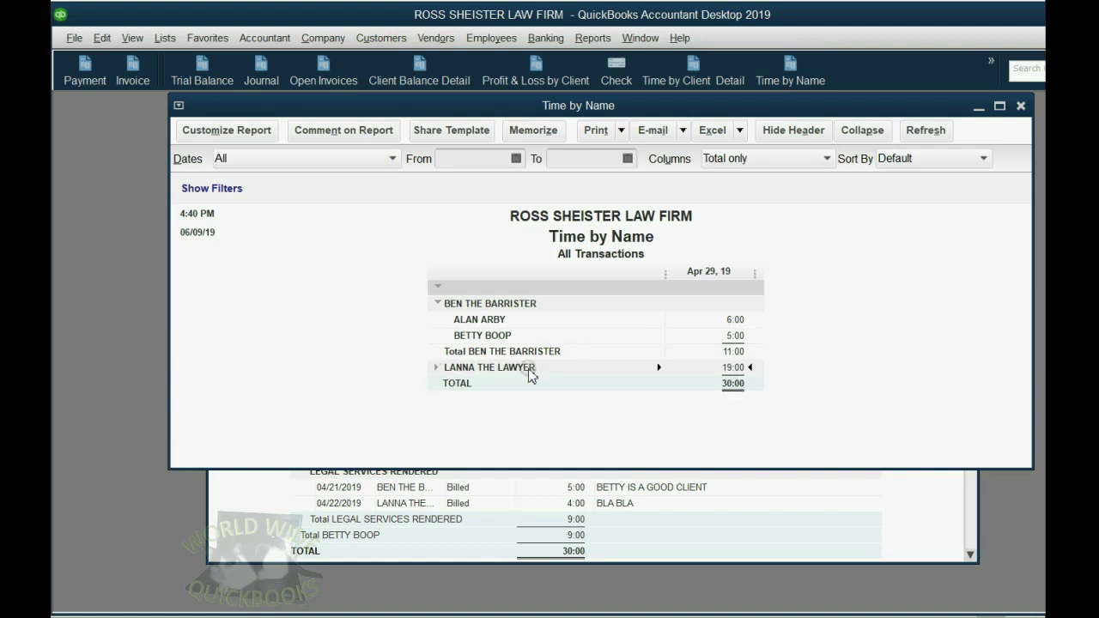
pyautogui.click(437, 367)
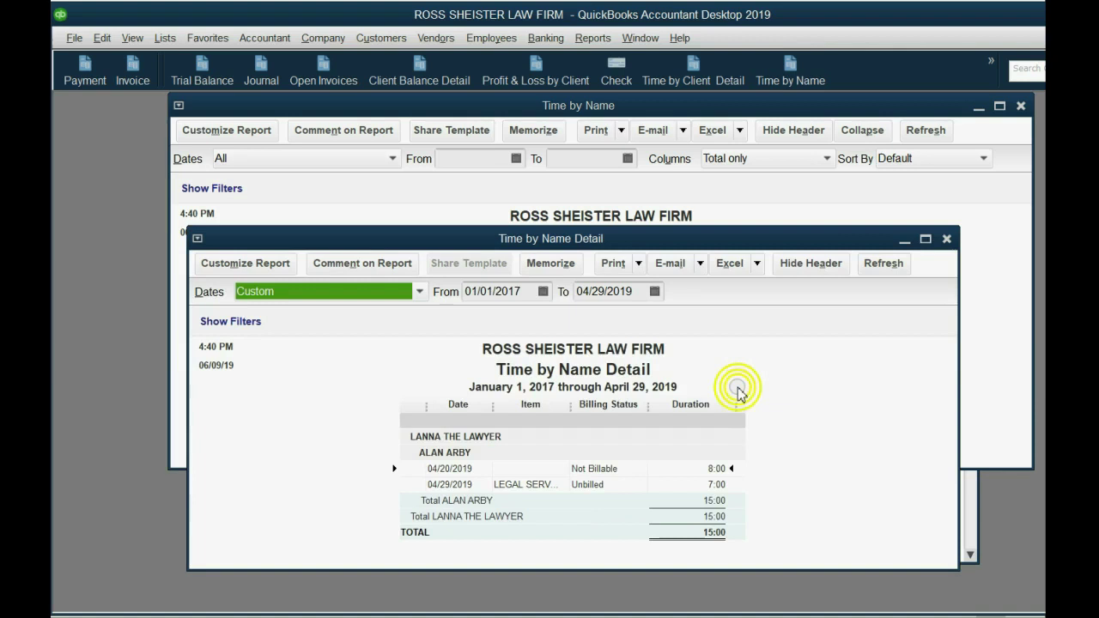
# Compare the billing status of the April 20 and April 29 entries in the detail report, and close all open reports
pyautogui.click(592, 469)
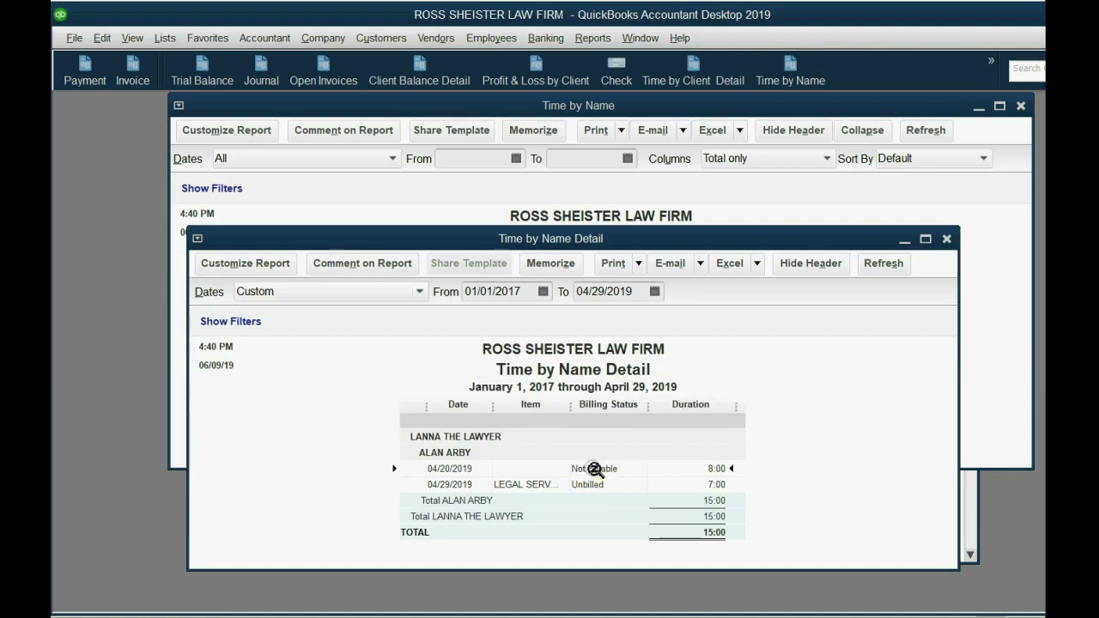
pyautogui.click(589, 486)
pyautogui.click(600, 467)
pyautogui.press('Escape')
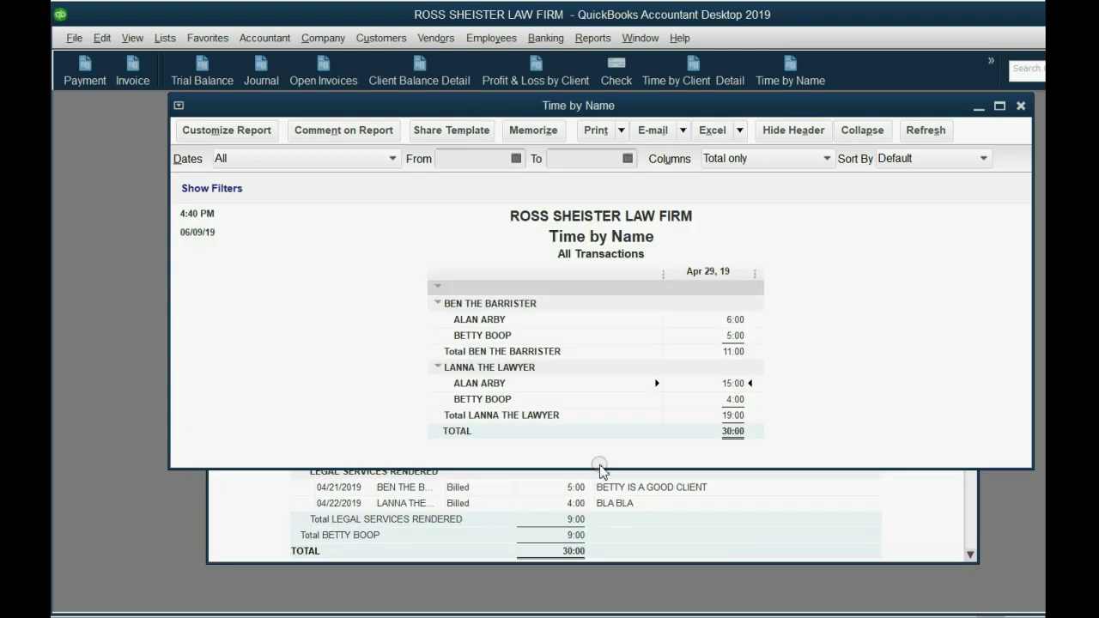
pyautogui.press('Escape')
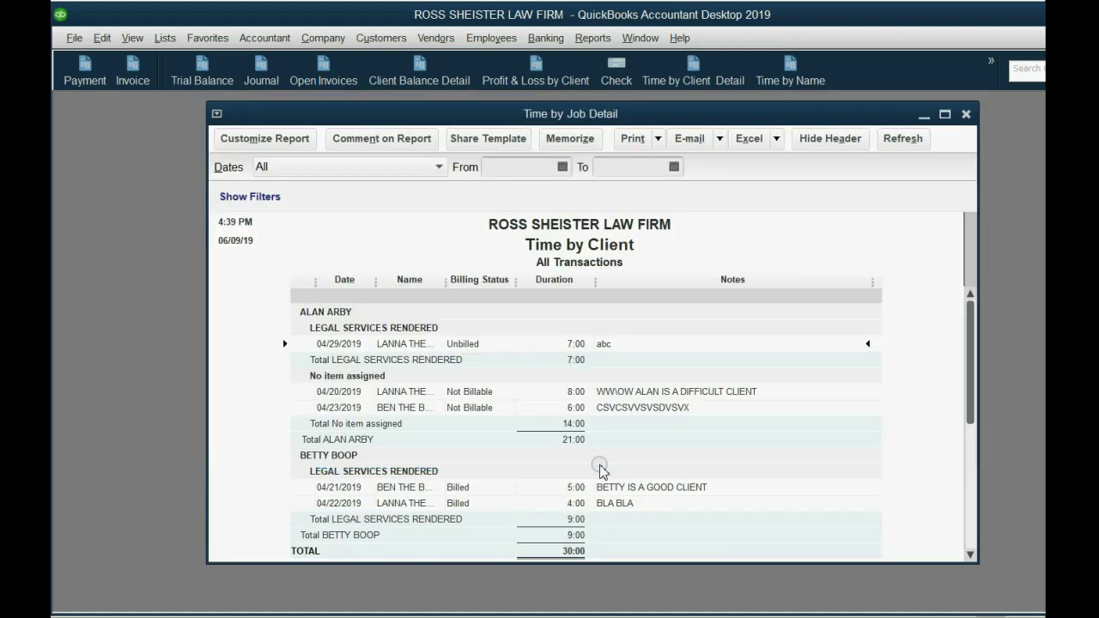
pyautogui.press('Escape')
# Switch to PowerPoint to review the April 30 non-billable example on the slide, and return to QuickBooks
pyautogui.hotkey('alt', 'Tab')
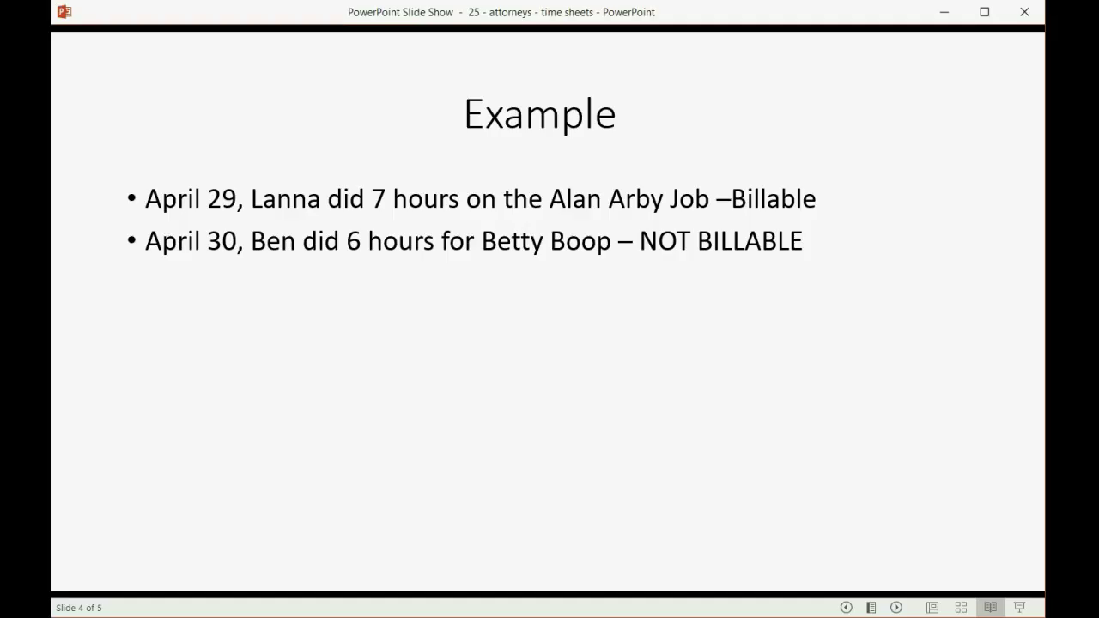
pyautogui.click(624, 435)
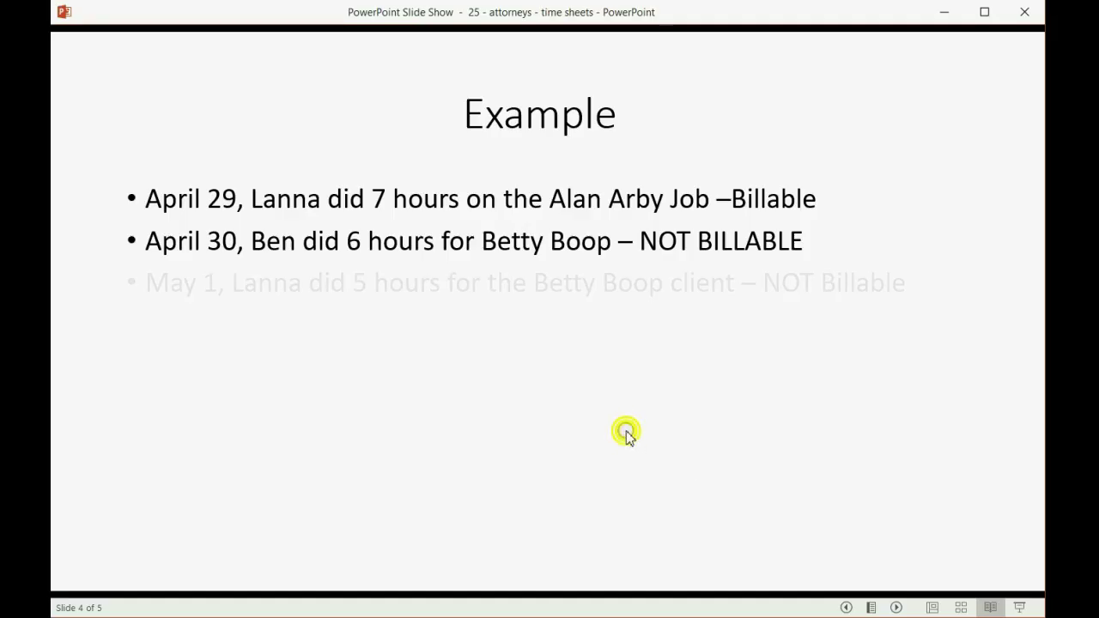
pyautogui.click(846, 607)
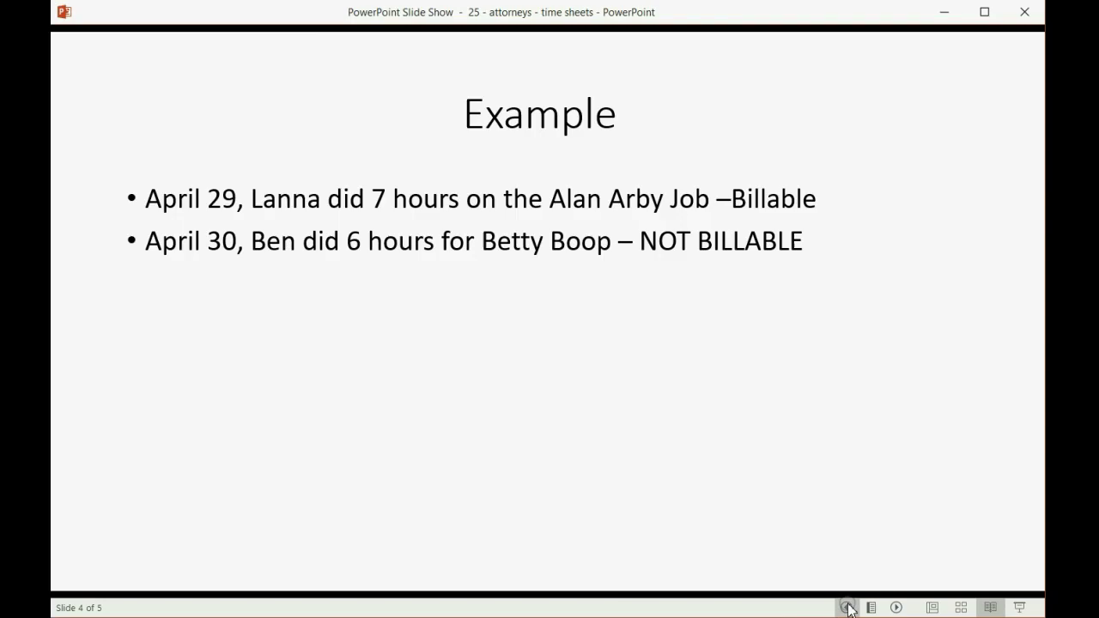
pyautogui.hotkey('alt', 'Tab')
pyautogui.click(585, 152)
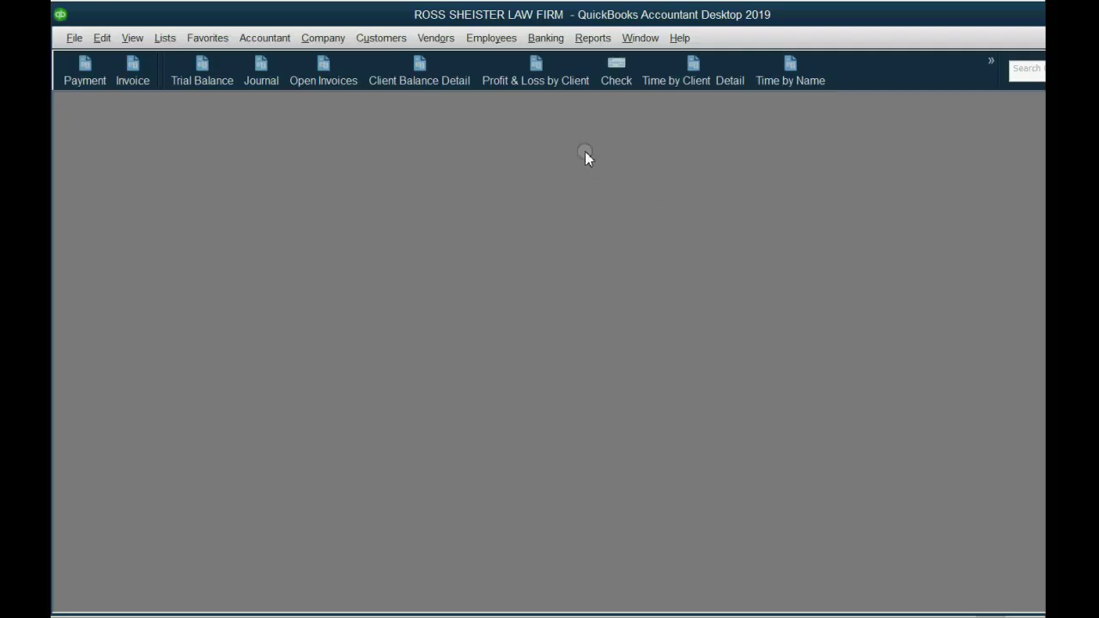
# Open a new weekly timesheet and set it to the week of Apr 29 to May 5, 2019
pyautogui.click(390, 39)
pyautogui.click(494, 367)
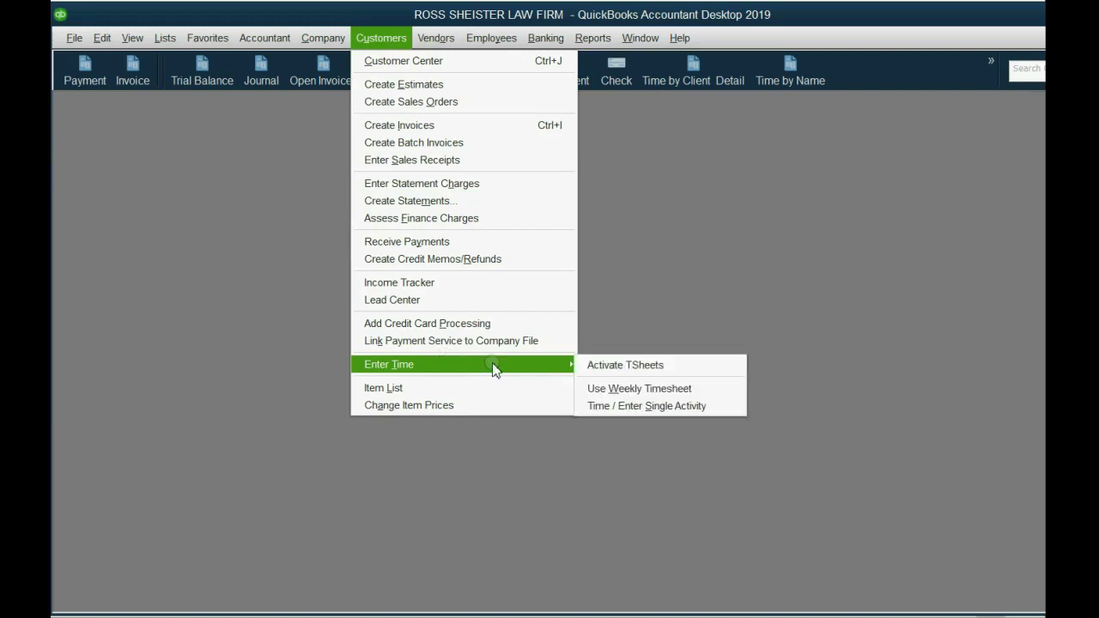
pyautogui.click(613, 389)
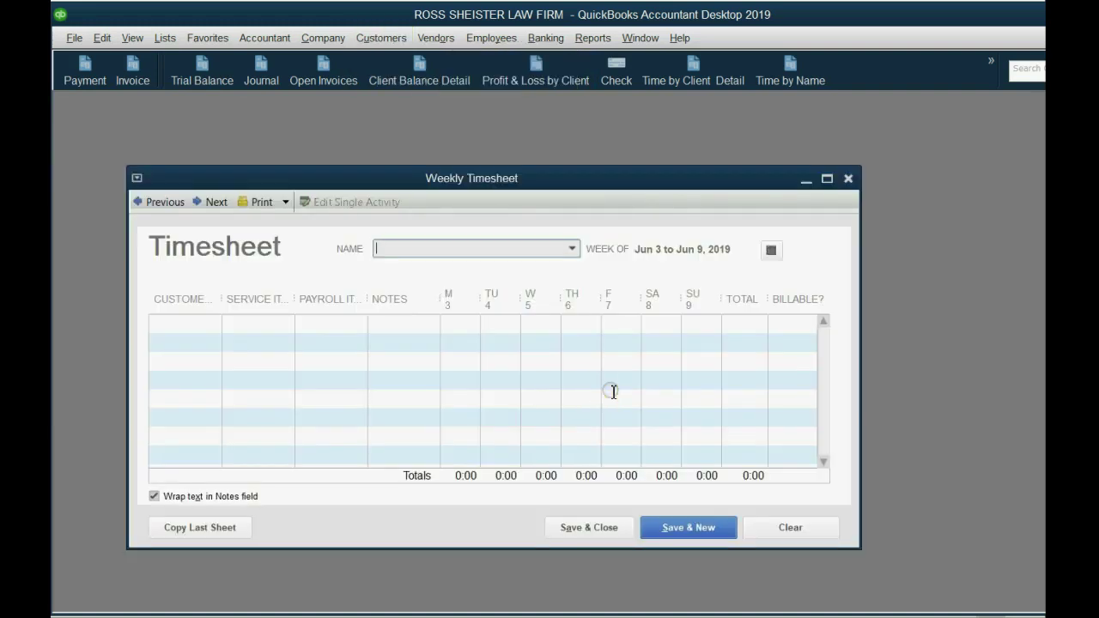
pyautogui.click(770, 250)
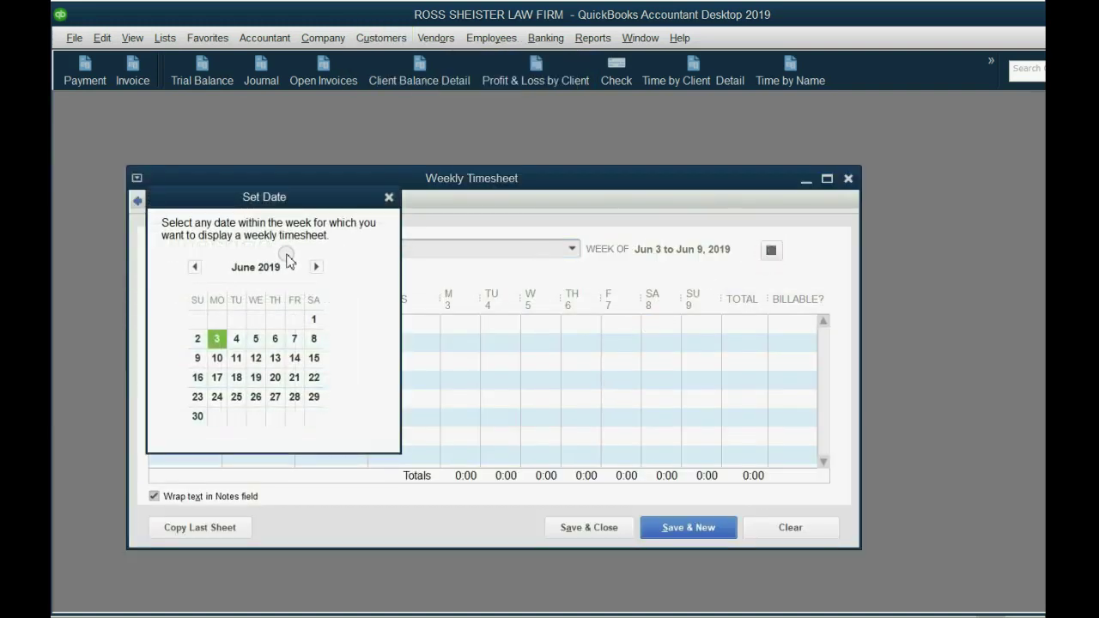
pyautogui.click(195, 267)
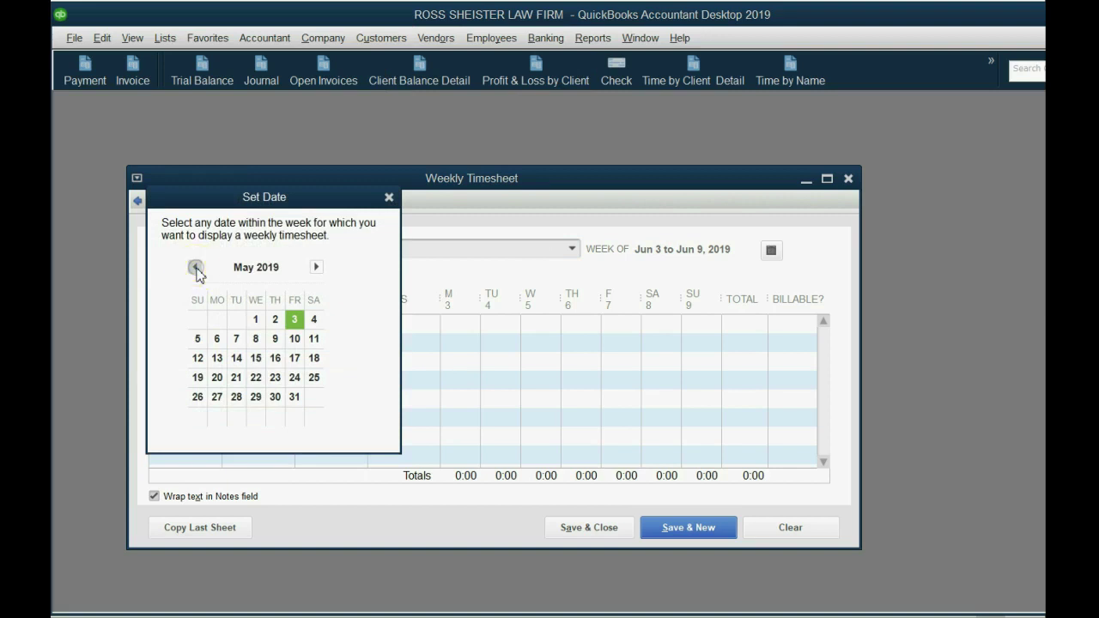
pyautogui.click(255, 320)
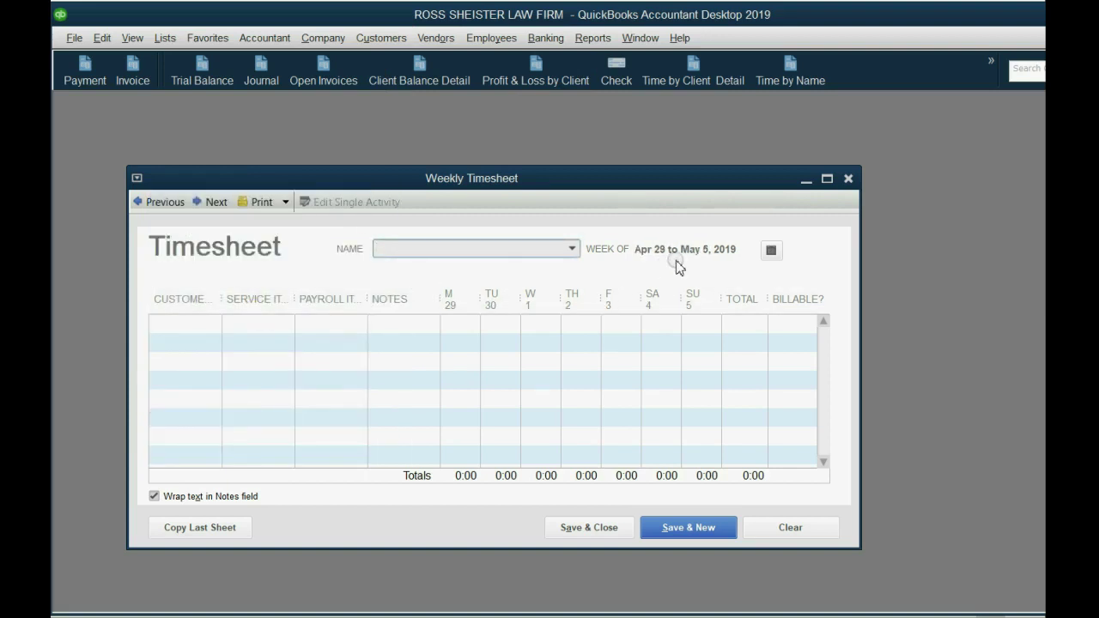
# Choose the barrister vendor as the timesheet's name and the April 30 example's customer in the first row
pyautogui.click(571, 248)
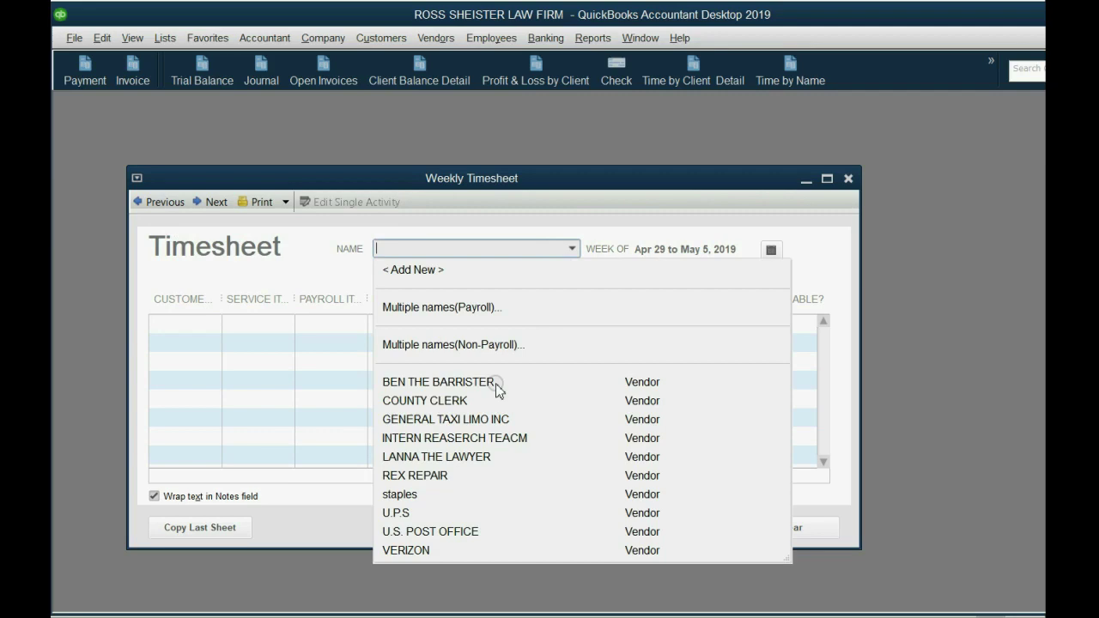
pyautogui.click(440, 382)
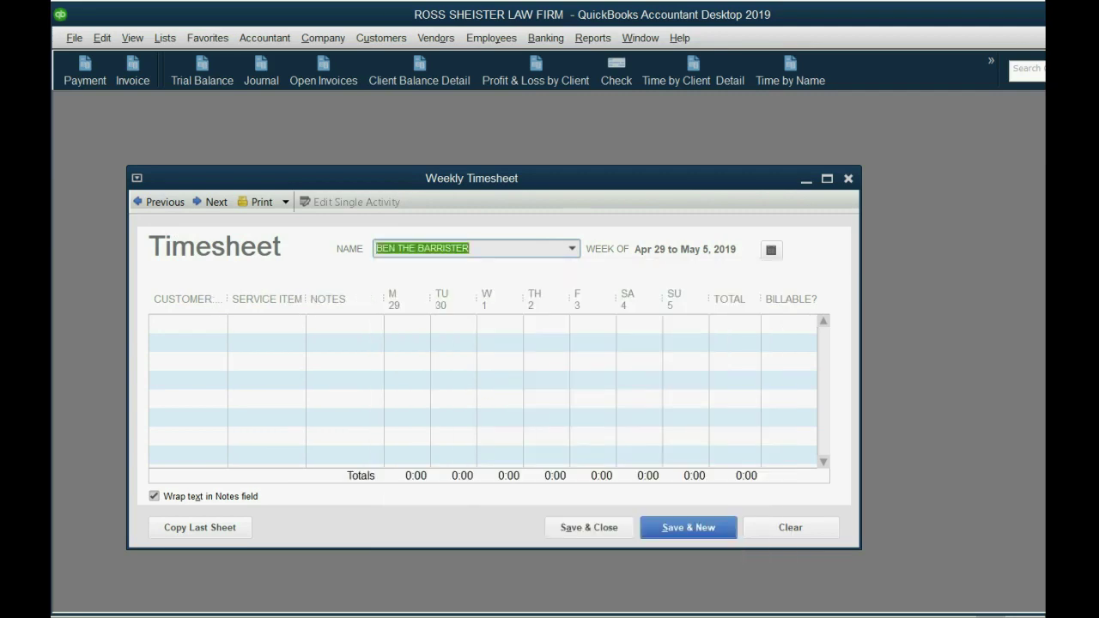
pyautogui.hotkey('alt', 'Tab')
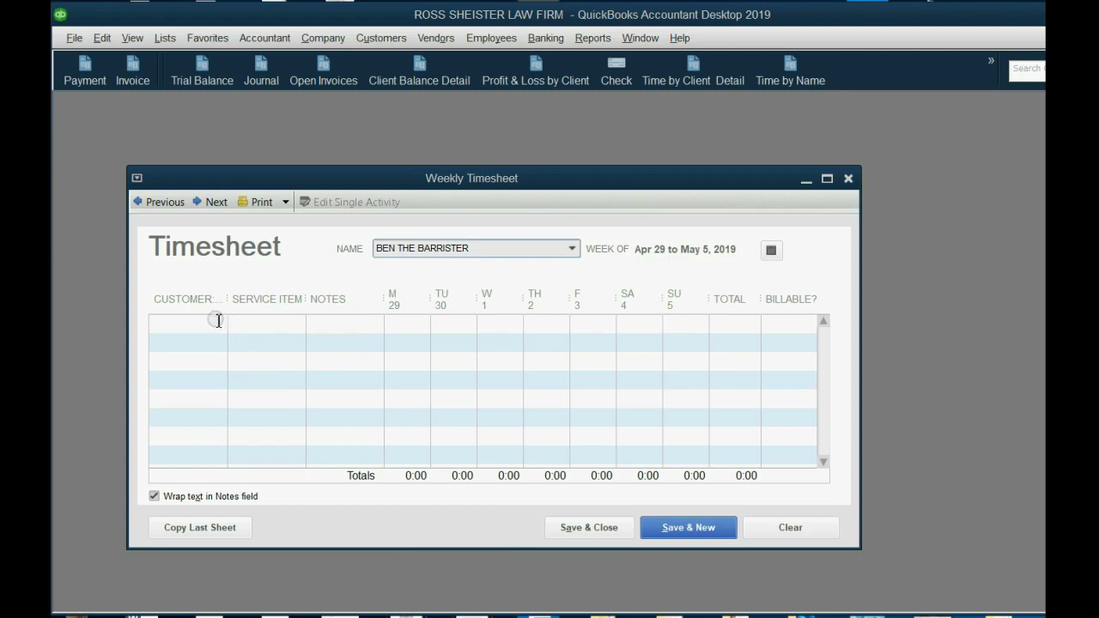
pyautogui.click(218, 320)
pyautogui.click(218, 399)
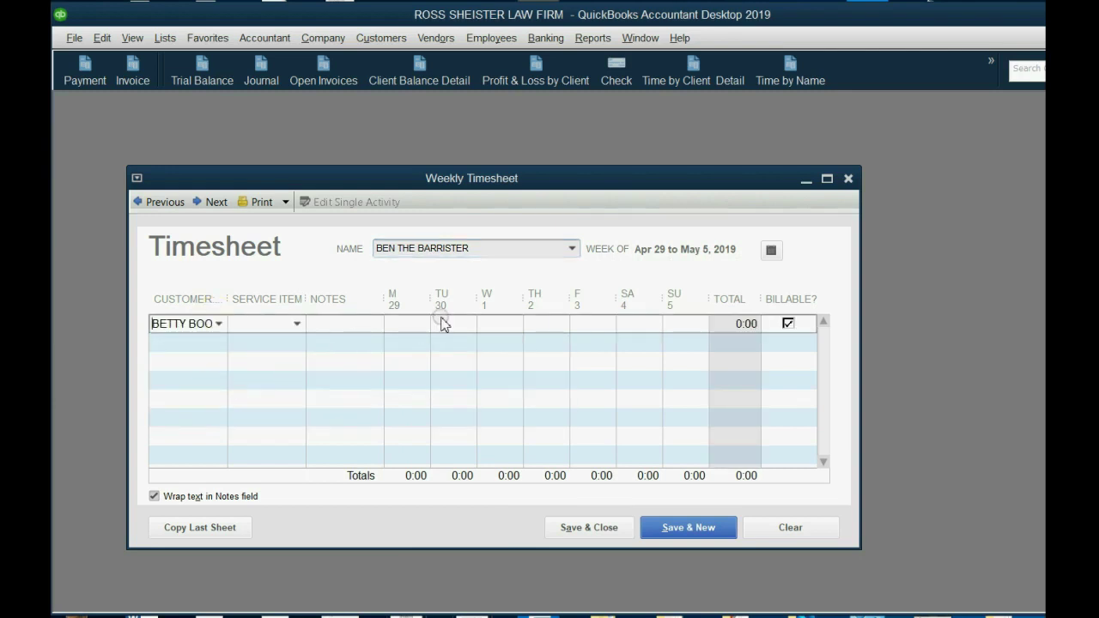
# Check the example's date on the PowerPoint slide and enter 6 hours for Tuesday the 30th in the first timesheet row
pyautogui.click(484, 328)
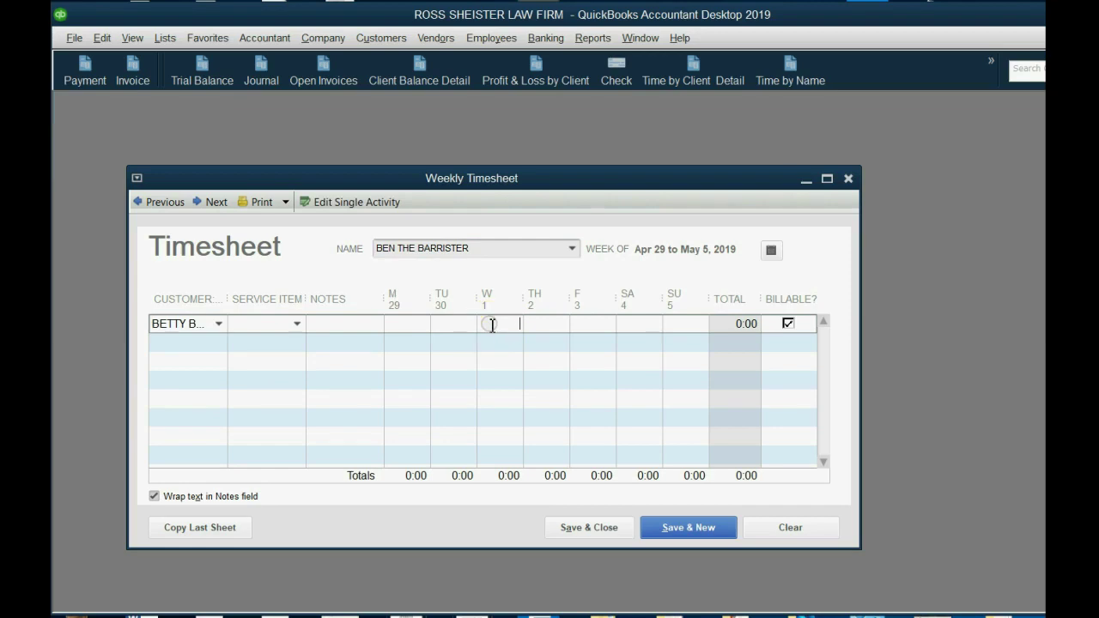
pyautogui.hotkey('alt', 'Tab')
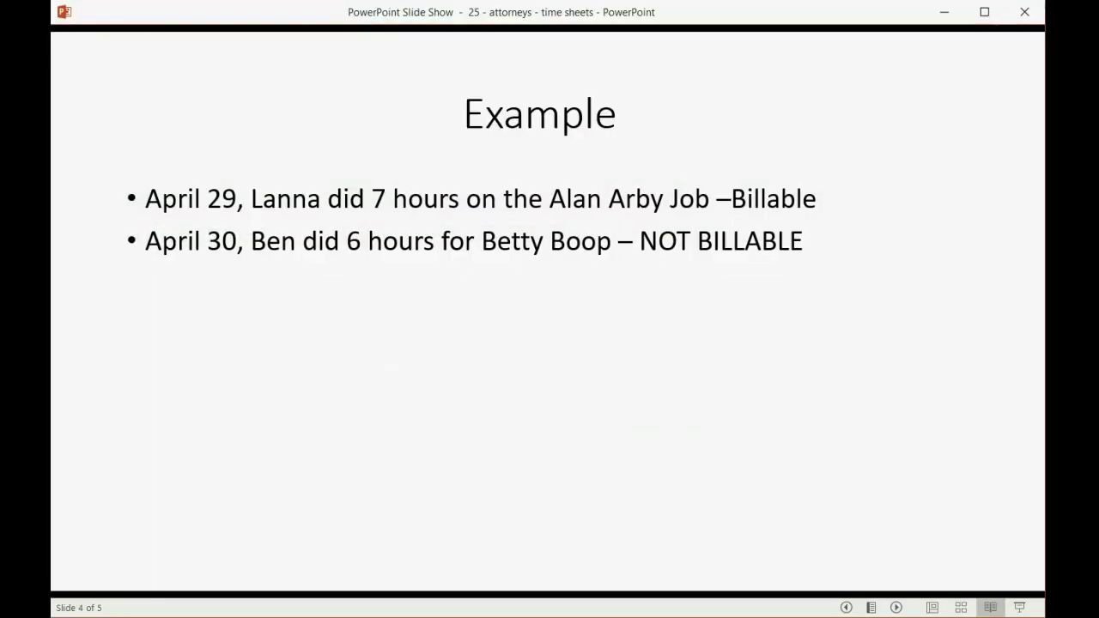
pyautogui.hotkey('alt', 'Tab')
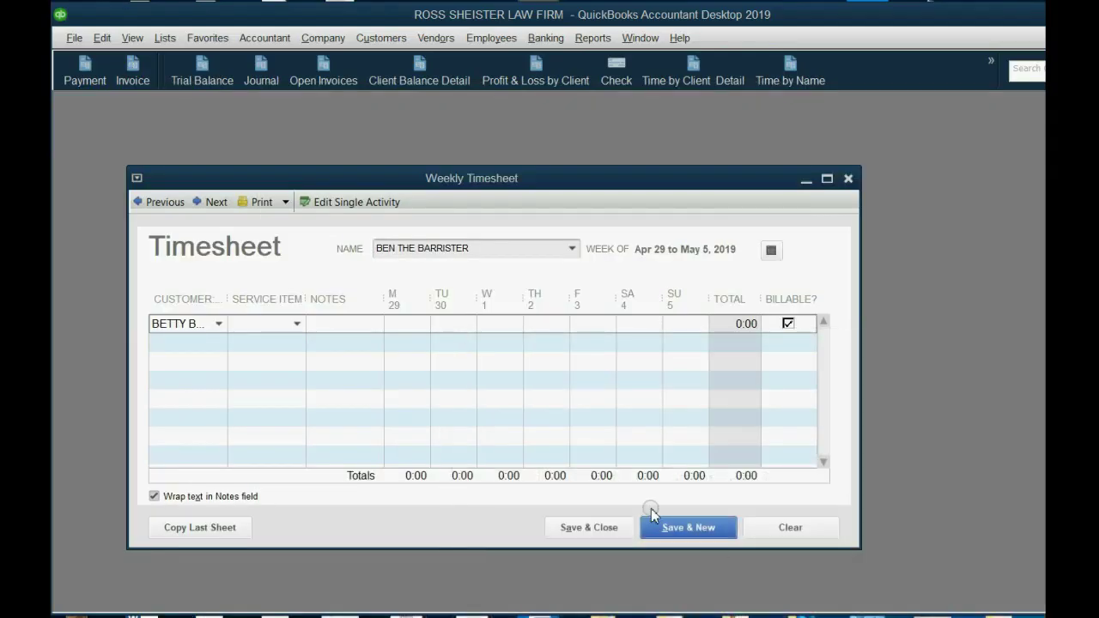
pyautogui.click(445, 325)
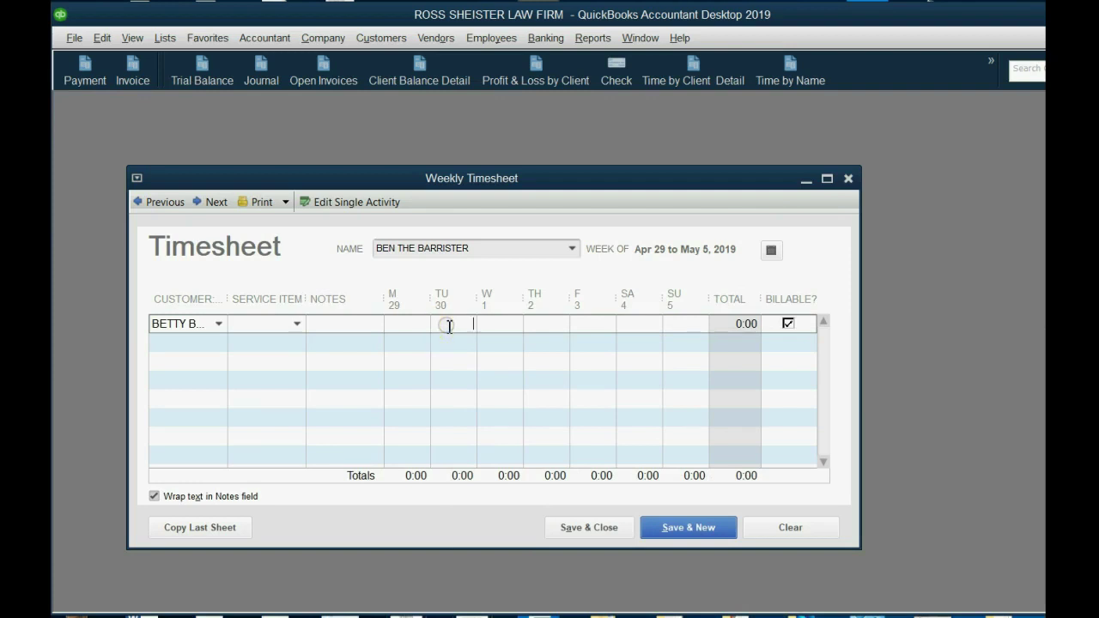
pyautogui.write('6')
pyautogui.press('Tab')
# Mark the first row as not billable, leave its service item blank, and save and close the barrister vendor's timesheet
pyautogui.click(789, 324)
pyautogui.click(297, 324)
pyautogui.click(297, 324)
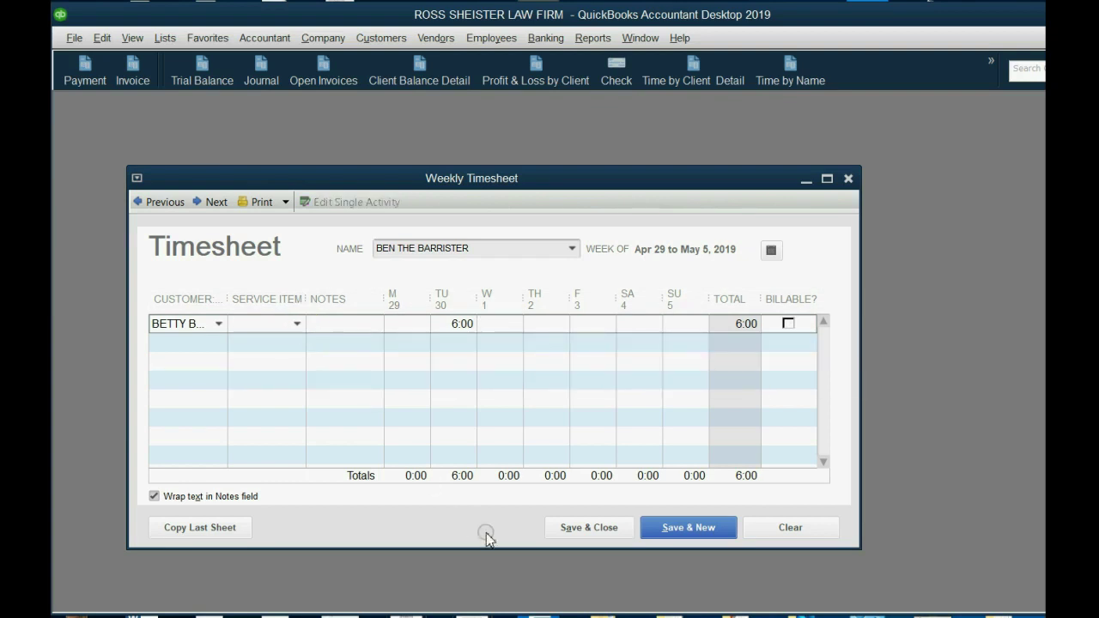
pyautogui.click(567, 529)
pyautogui.click(571, 527)
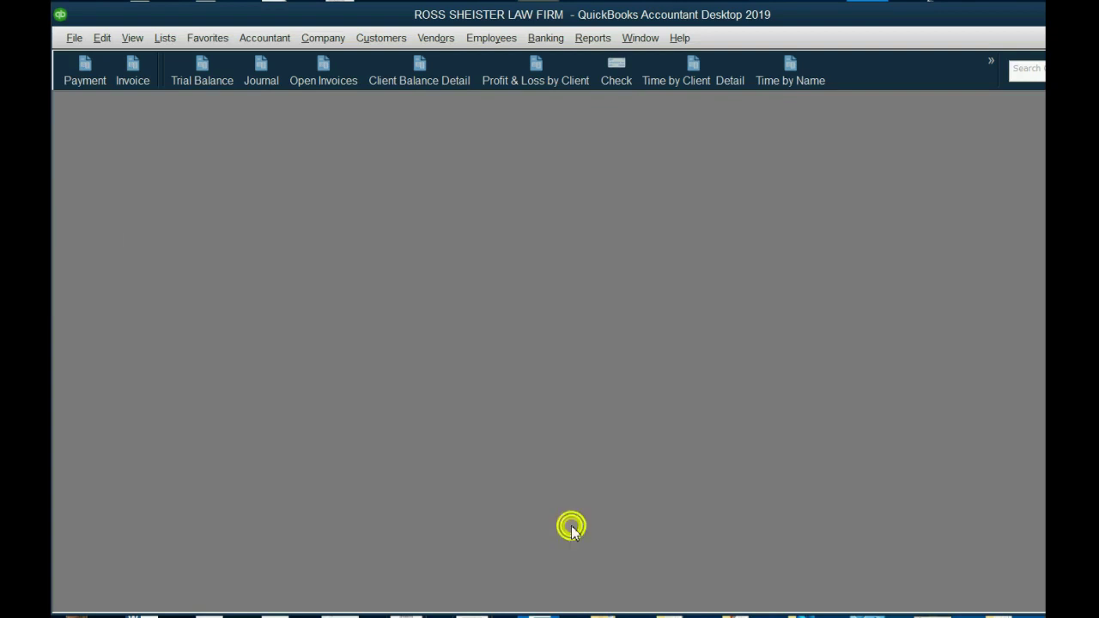
# Rerun the Time by Client Detail report and examine the second client's time entries down to the end of the report
pyautogui.click(678, 75)
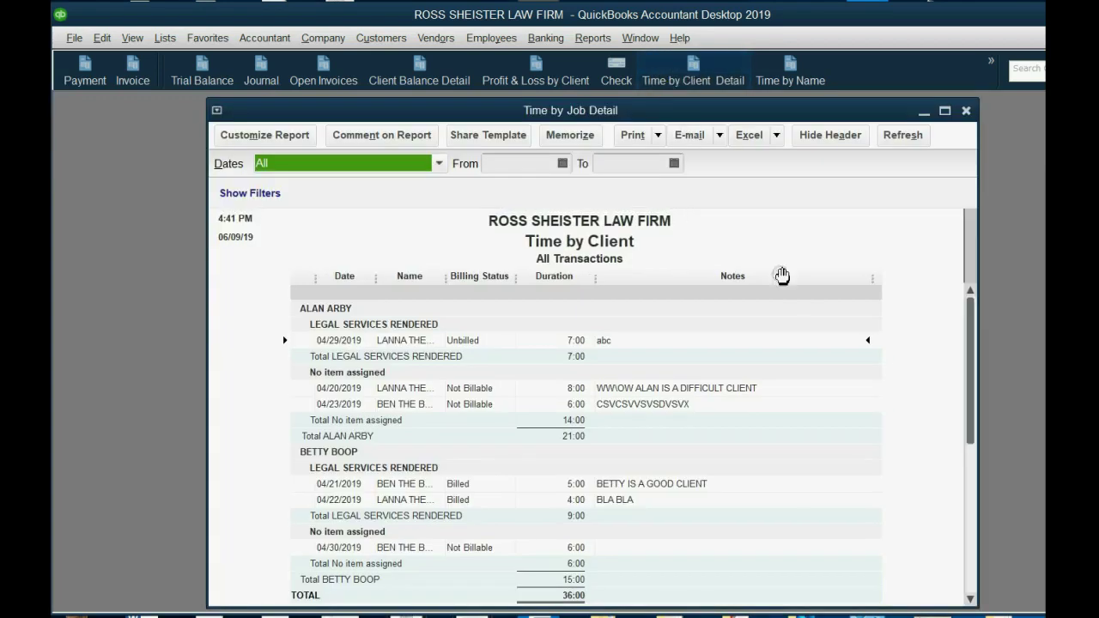
pyautogui.moveTo(968, 382); pyautogui.dragTo(960, 486)
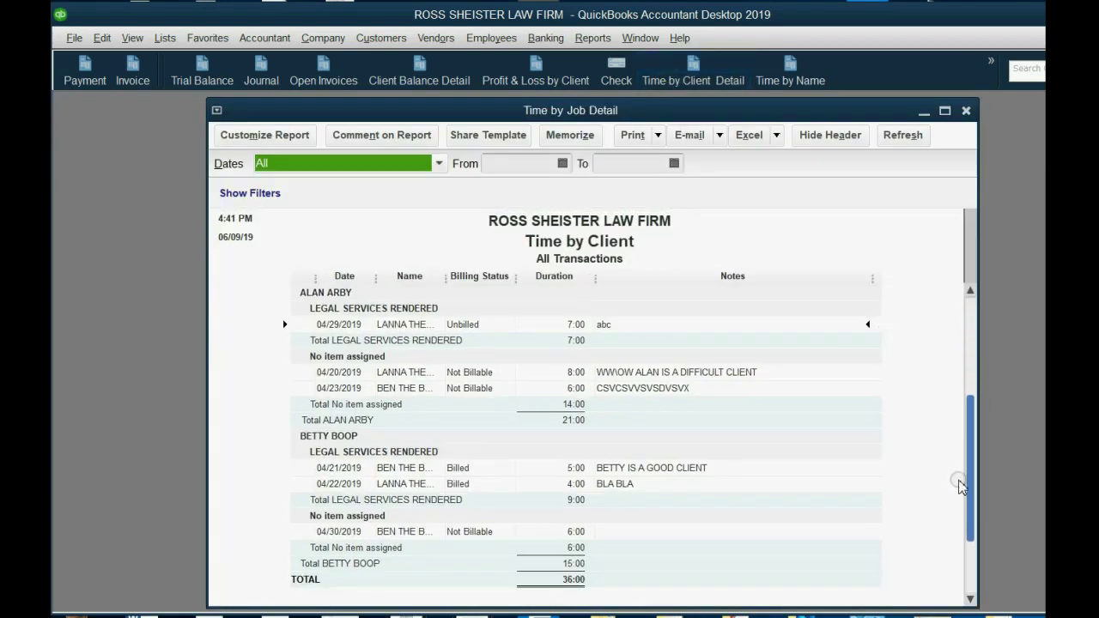
pyautogui.click(378, 471)
pyautogui.click(391, 485)
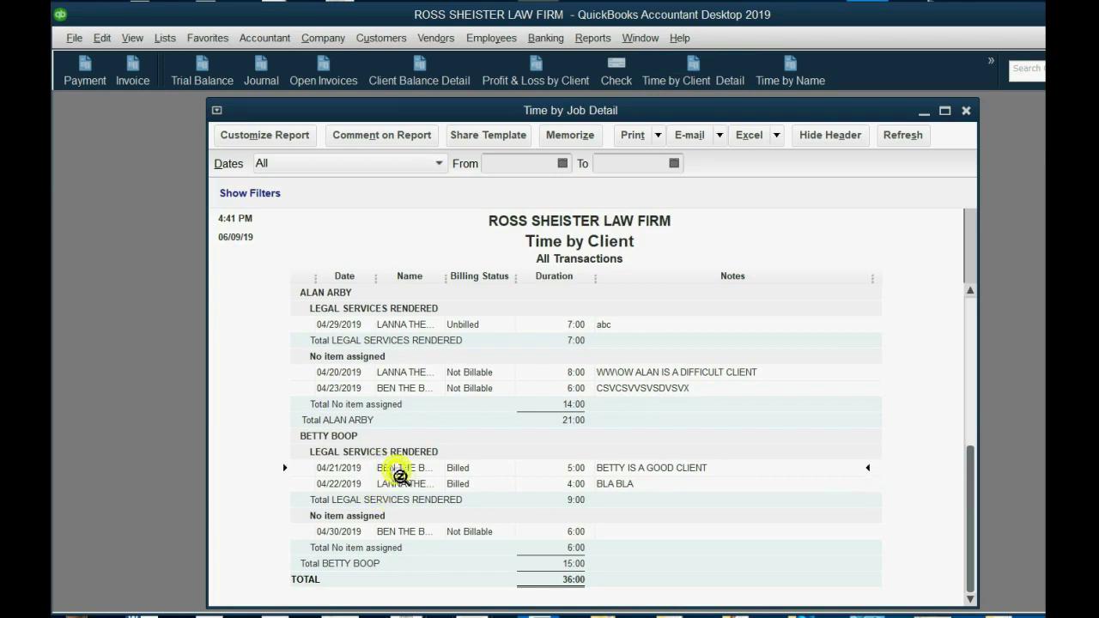
# Examine the second client's billed and non-billable entries in the report, and switch to the PowerPoint slide show to reveal the May 1 example
pyautogui.click(448, 470)
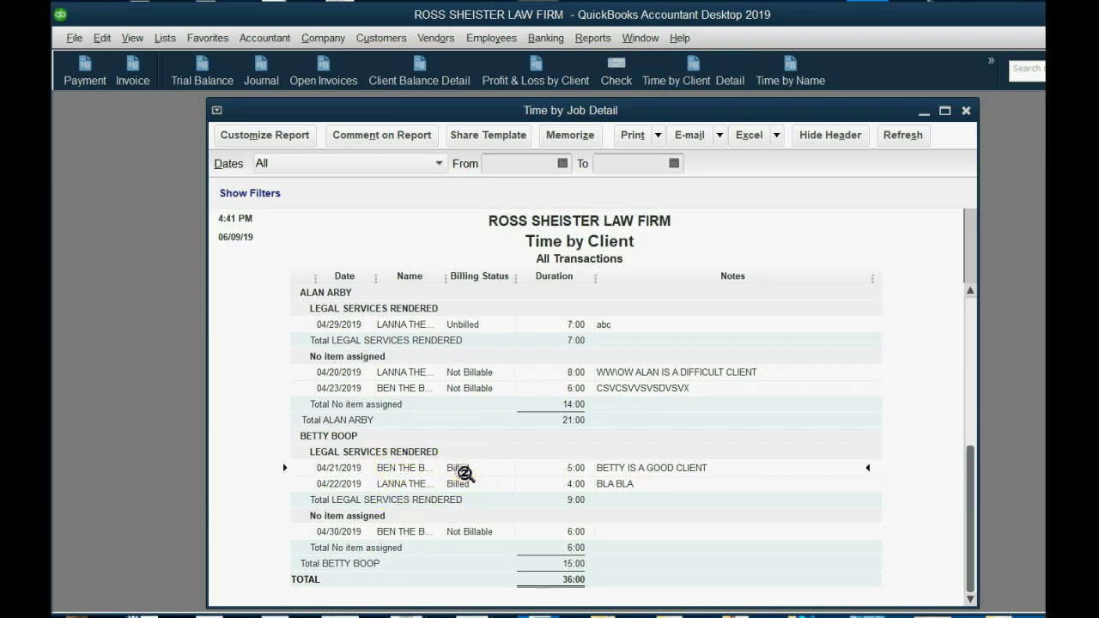
pyautogui.click(377, 520)
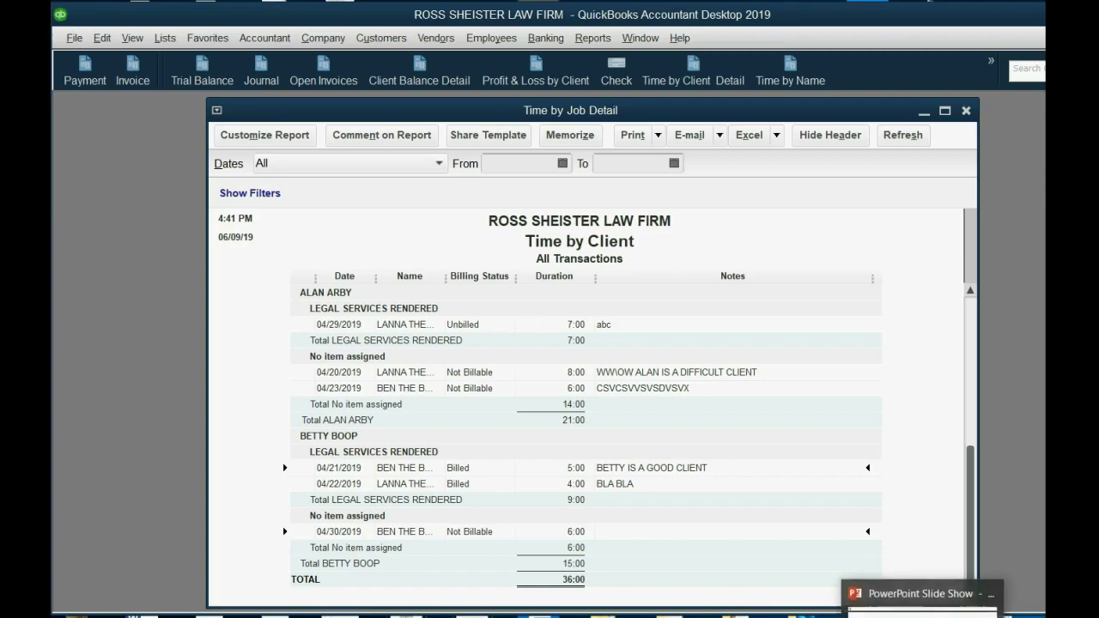
pyautogui.click(921, 605)
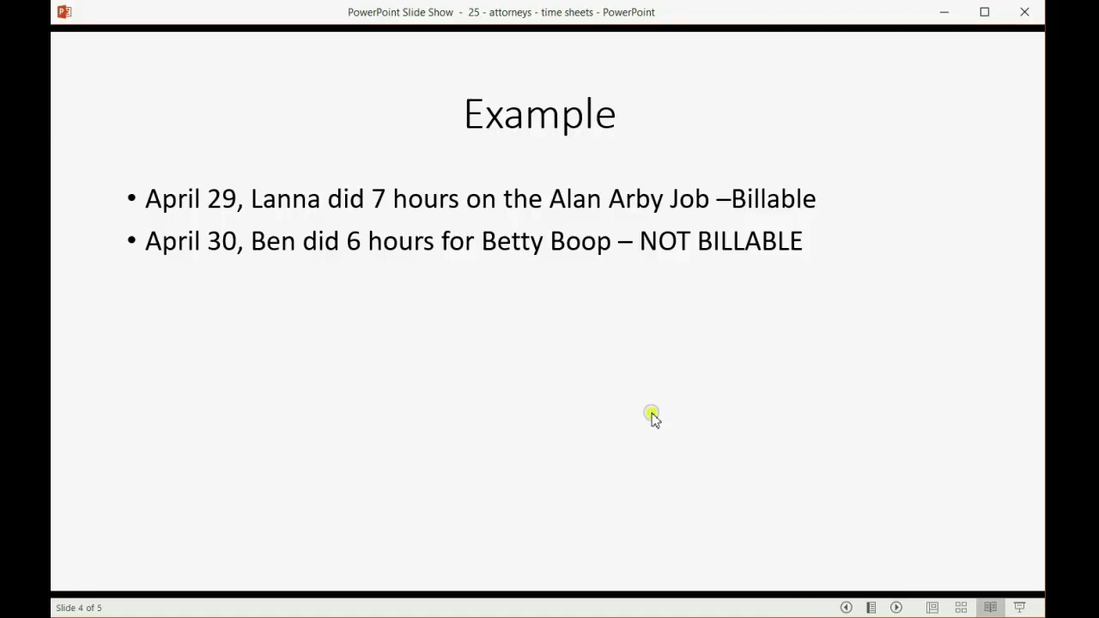
pyautogui.click(649, 413)
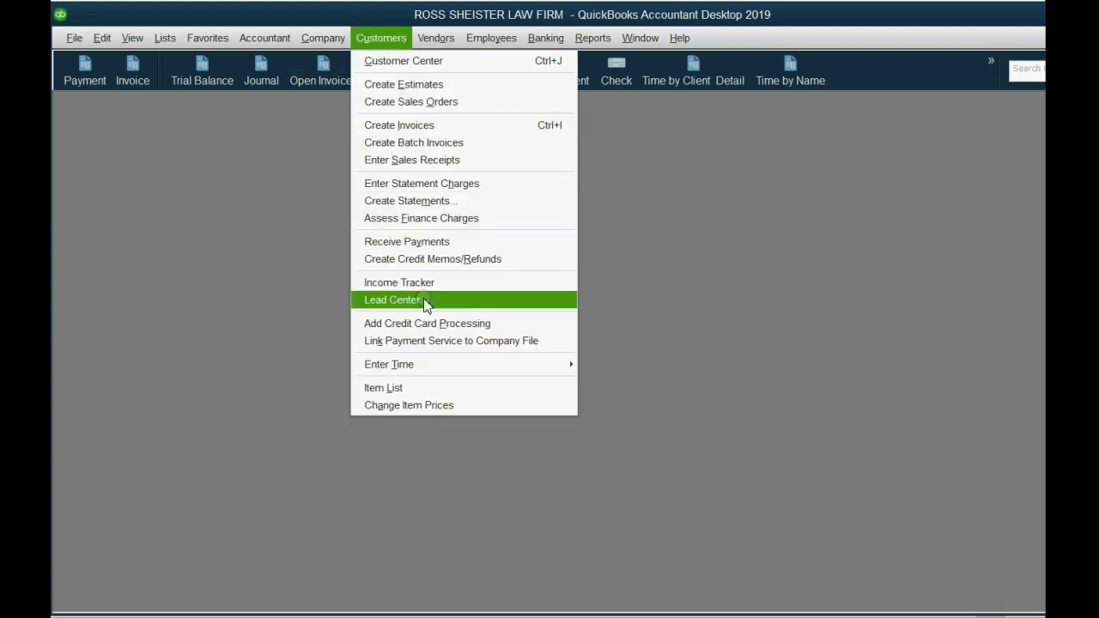
# Open a QuickBooks weekly timesheet for the week containing May 1, 2019 and choose the lawyer vendor as its name
pyautogui.click(453, 371)
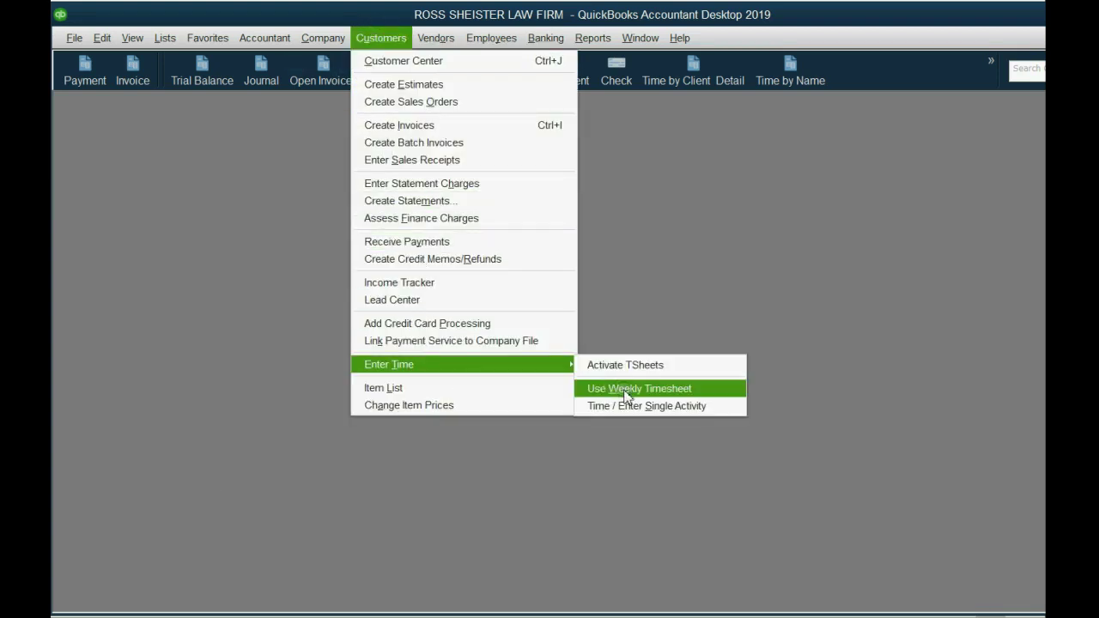
pyautogui.click(625, 392)
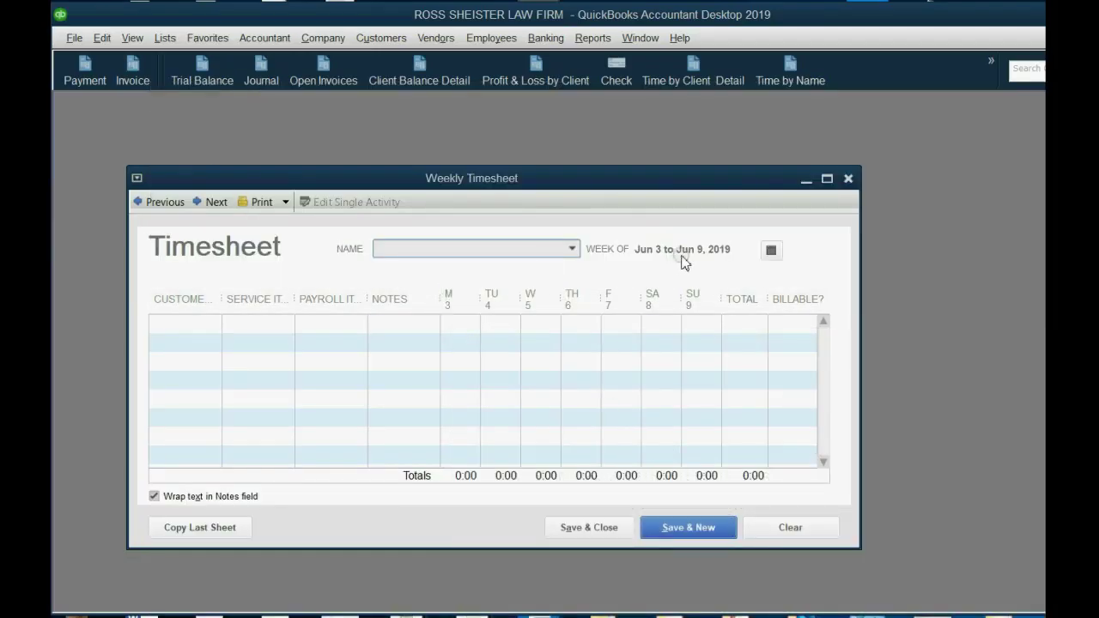
pyautogui.click(771, 251)
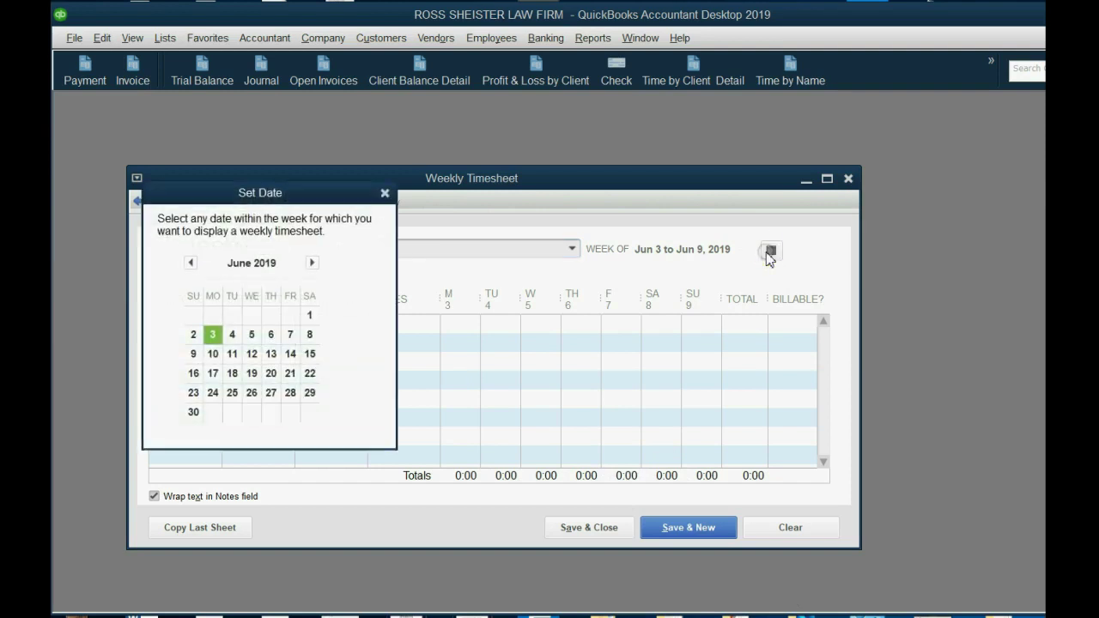
pyautogui.click(195, 266)
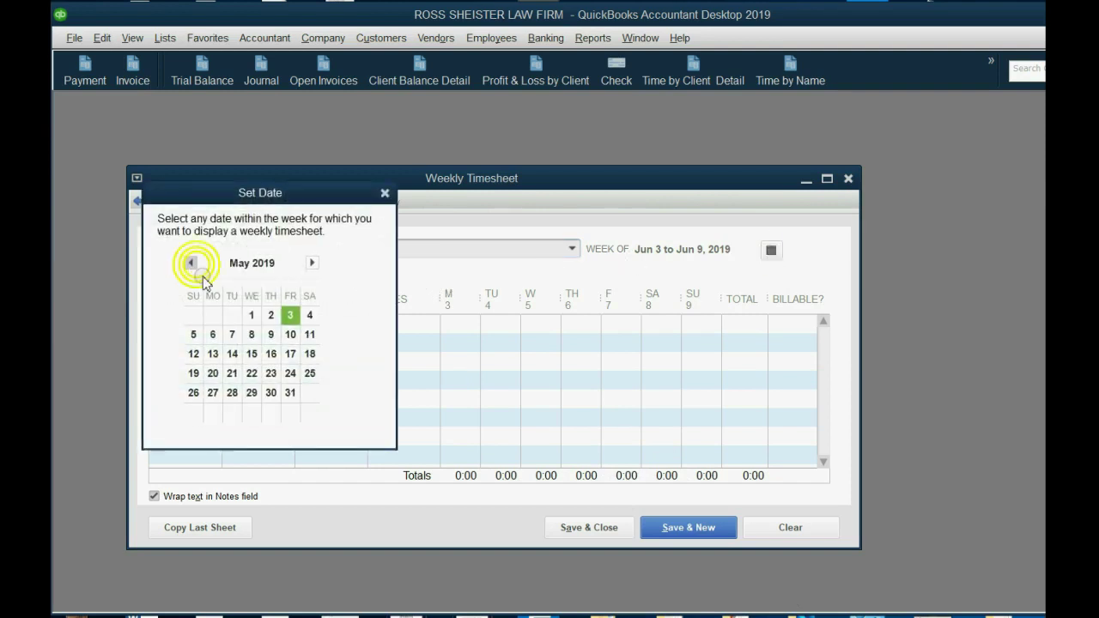
pyautogui.click(253, 313)
pyautogui.click(572, 248)
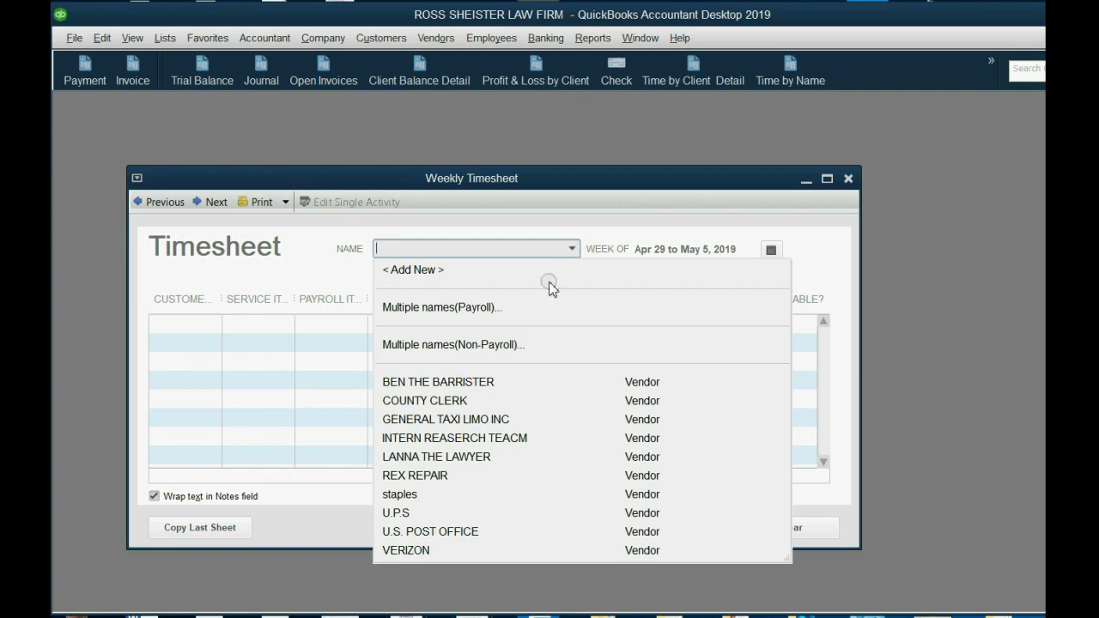
pyautogui.click(474, 458)
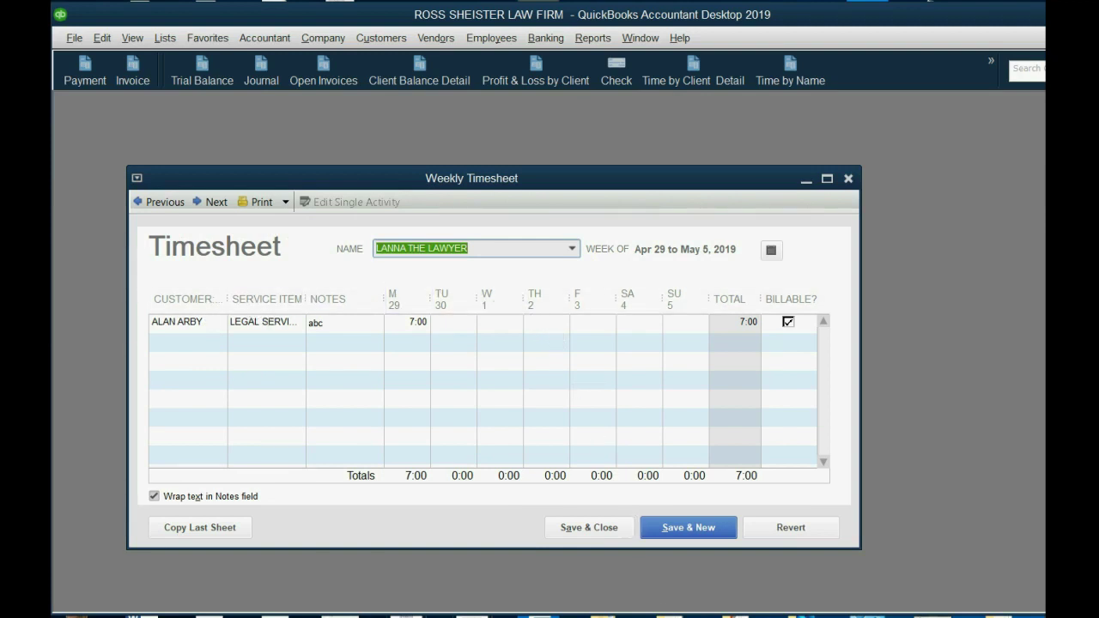
# Check the May 1 example on the PowerPoint slide and enter 5 hours for Wednesday the 1st in the second timesheet row
pyautogui.hotkey('alt', 'Tab')
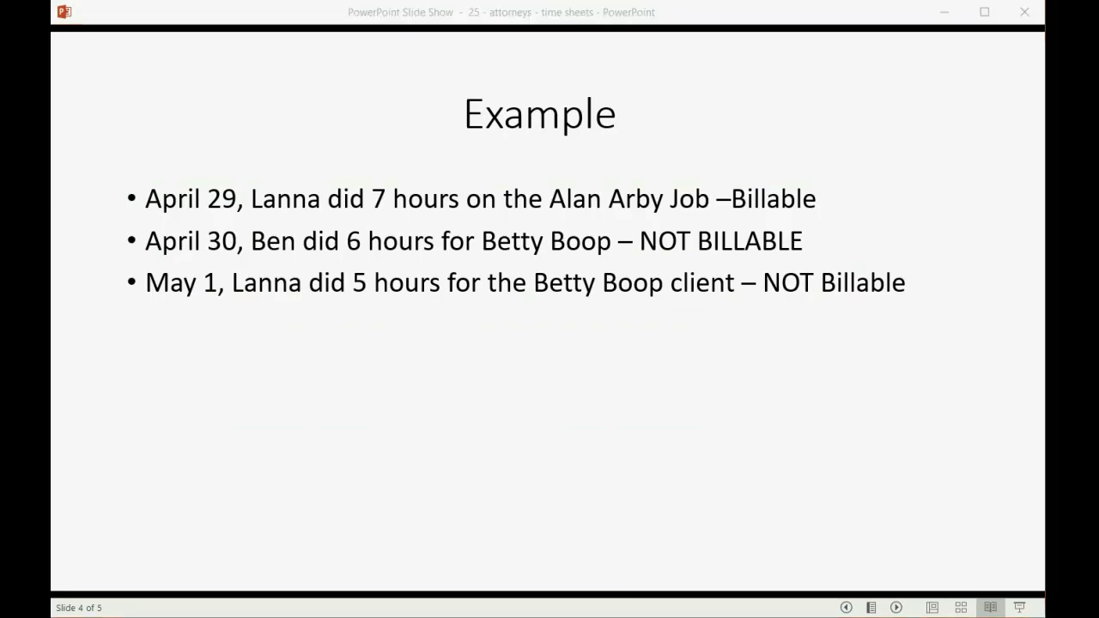
pyautogui.hotkey('alt', 'Tab')
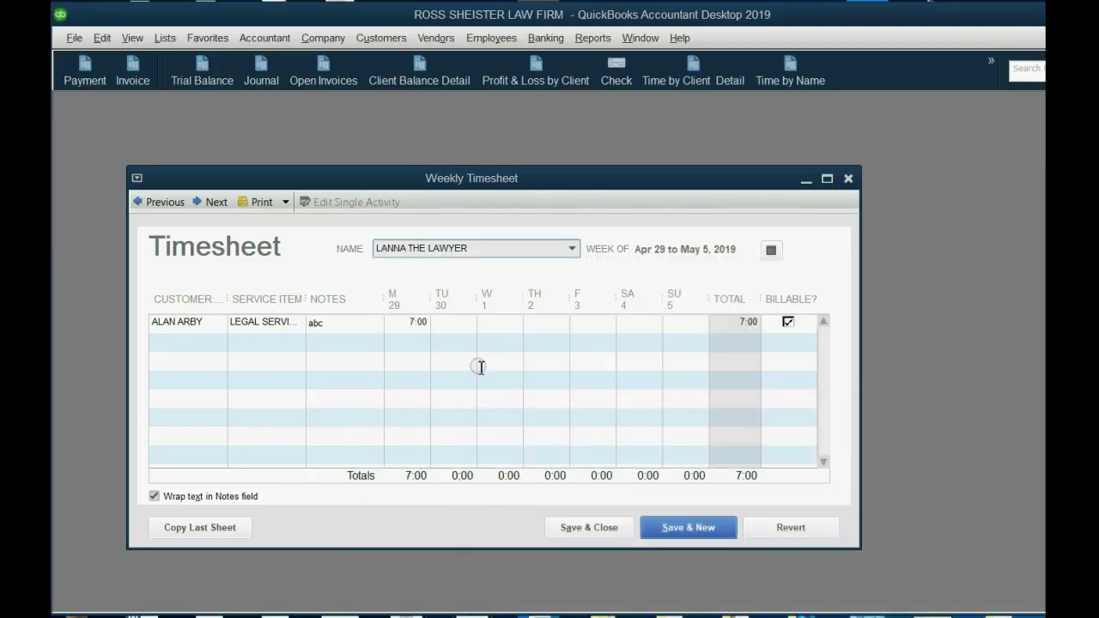
pyautogui.click(497, 342)
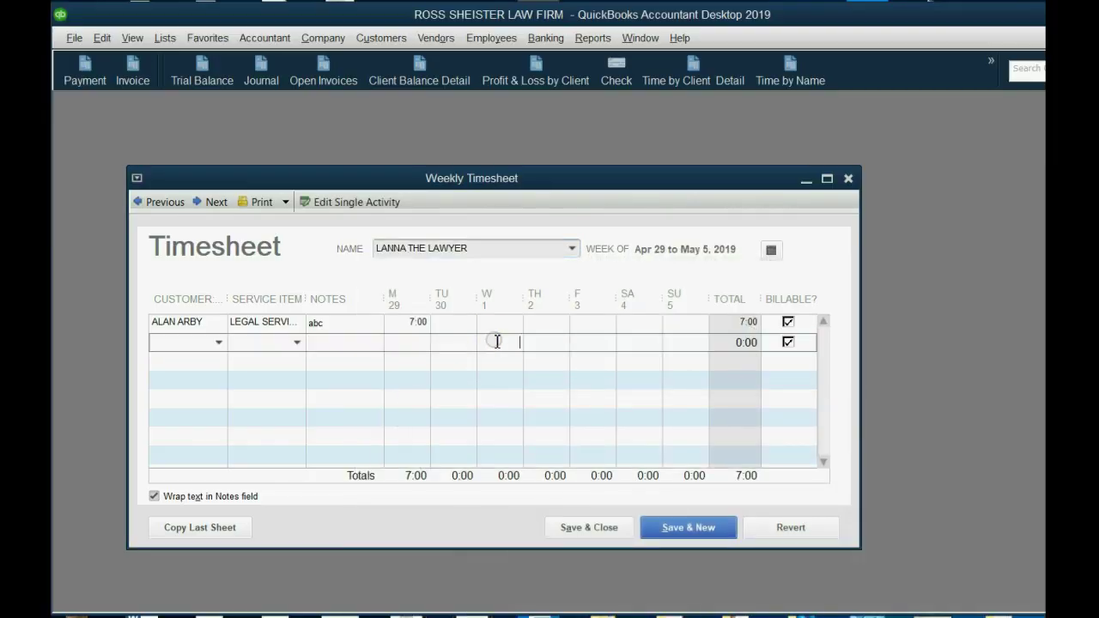
pyautogui.write('5')
# Assign the second row to the May 1 example's customer as not billable, and save and close the lawyer vendor's timesheet
pyautogui.click(219, 342)
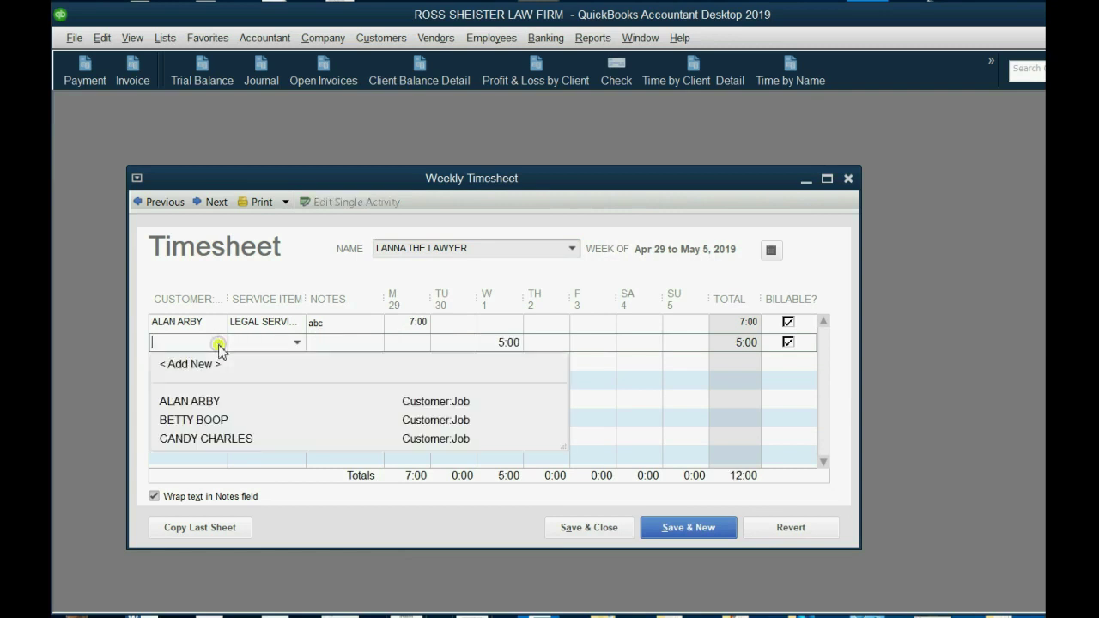
pyautogui.click(206, 420)
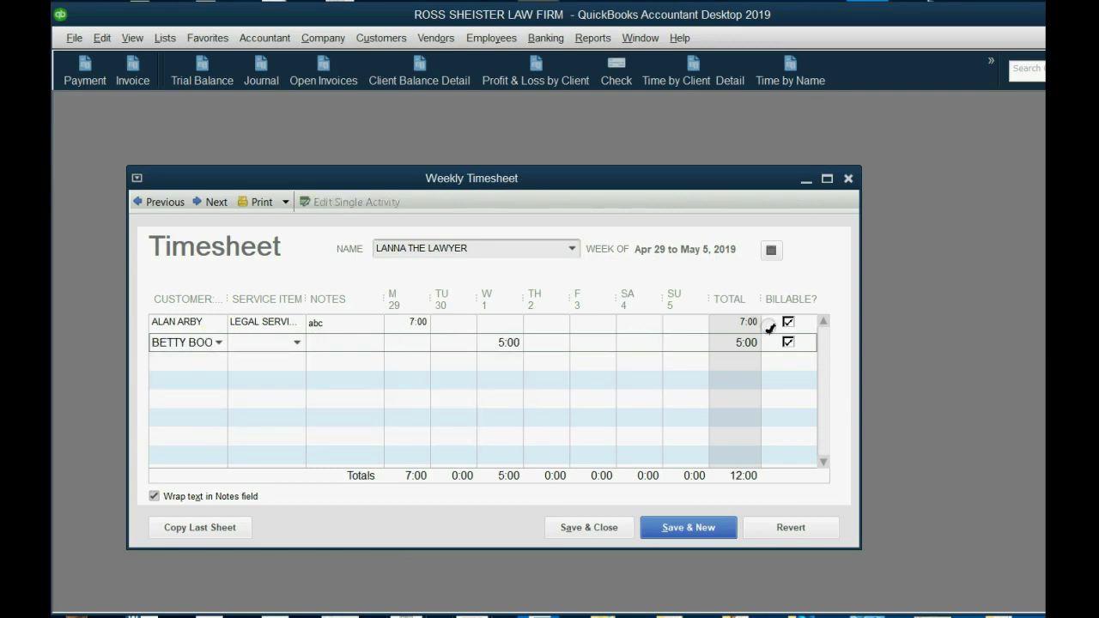
pyautogui.click(788, 342)
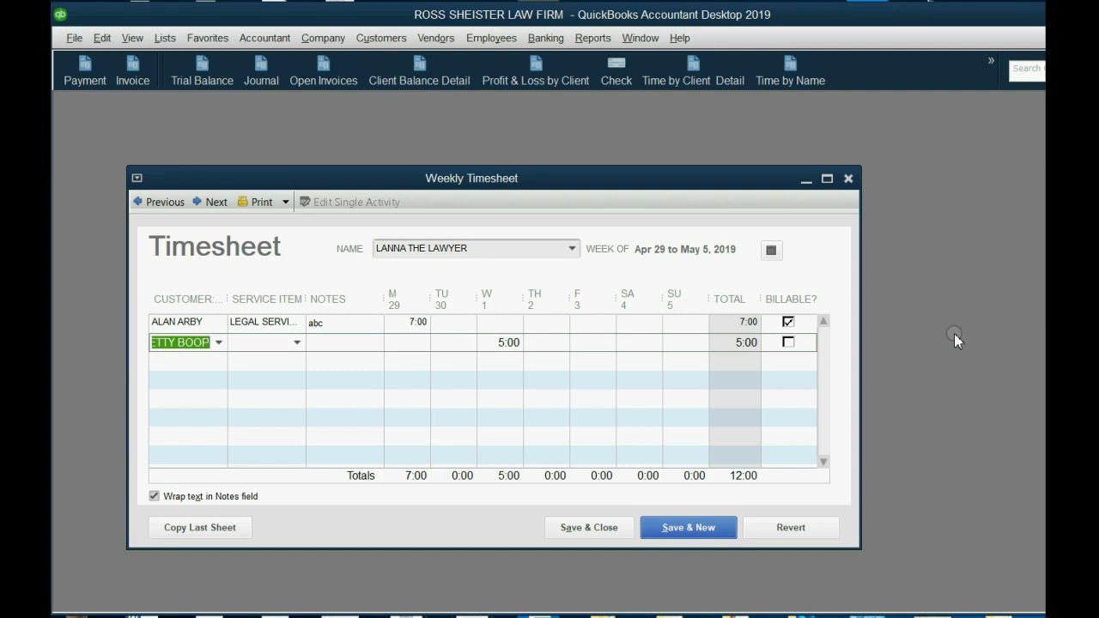
pyautogui.click(568, 526)
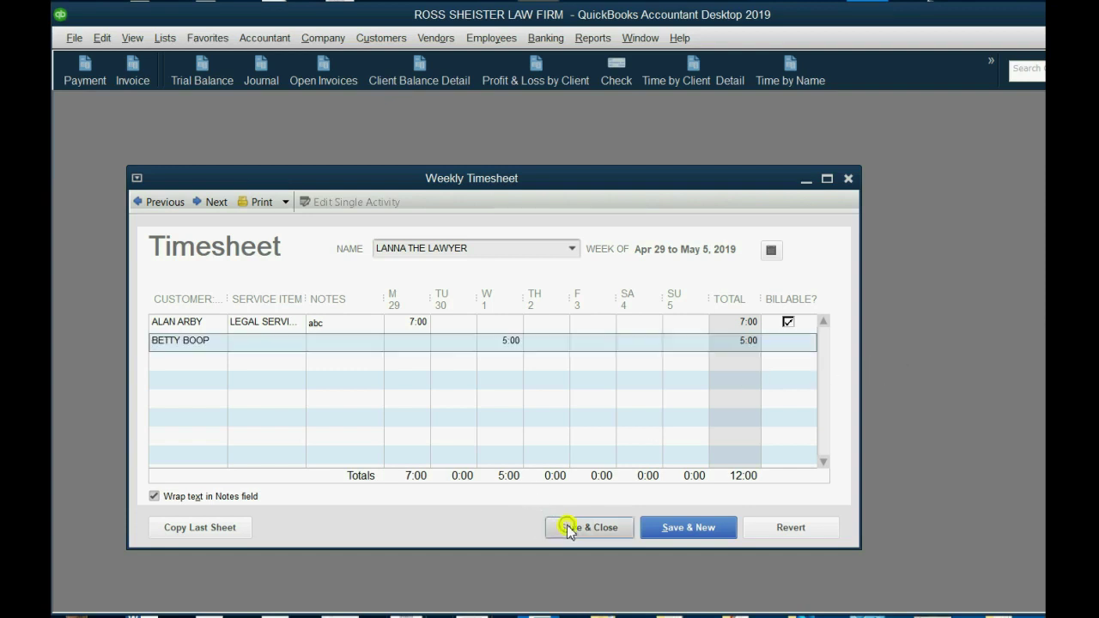
# Review the Time by Client Detail and Time by Name reports, including the lawyer's time detail for the first client, and close them
pyautogui.click(692, 77)
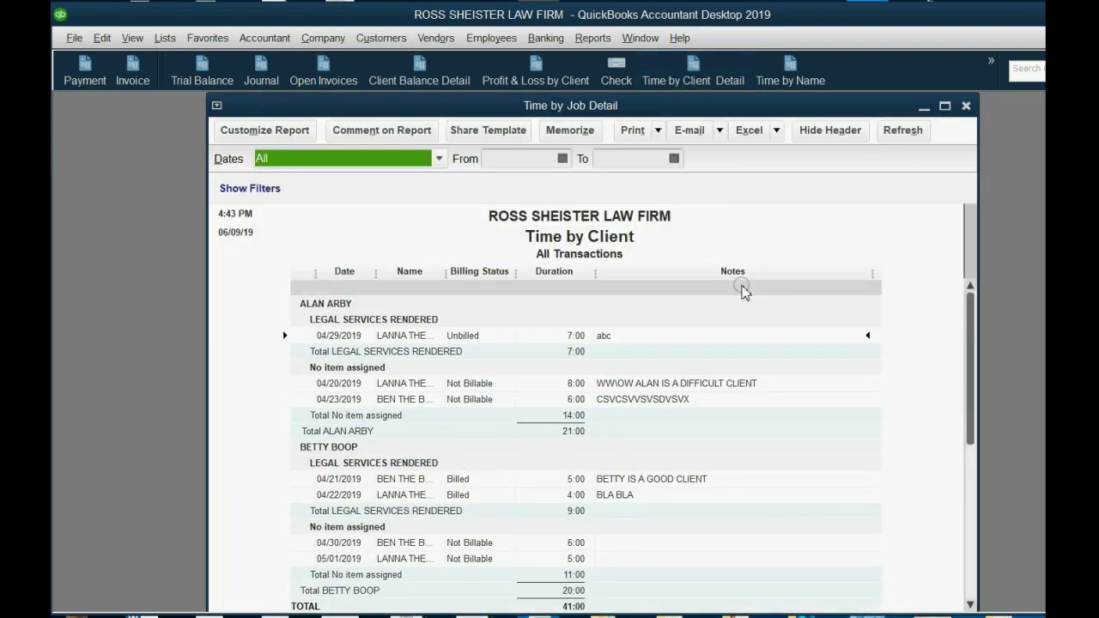
pyautogui.click(790, 77)
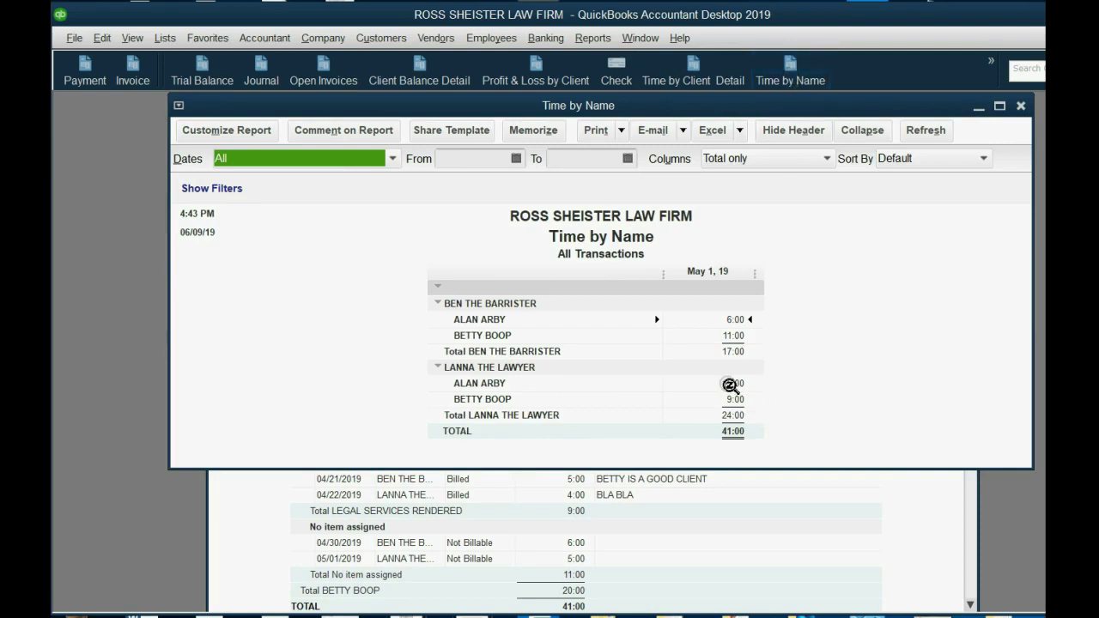
pyautogui.doubleClick(730, 383)
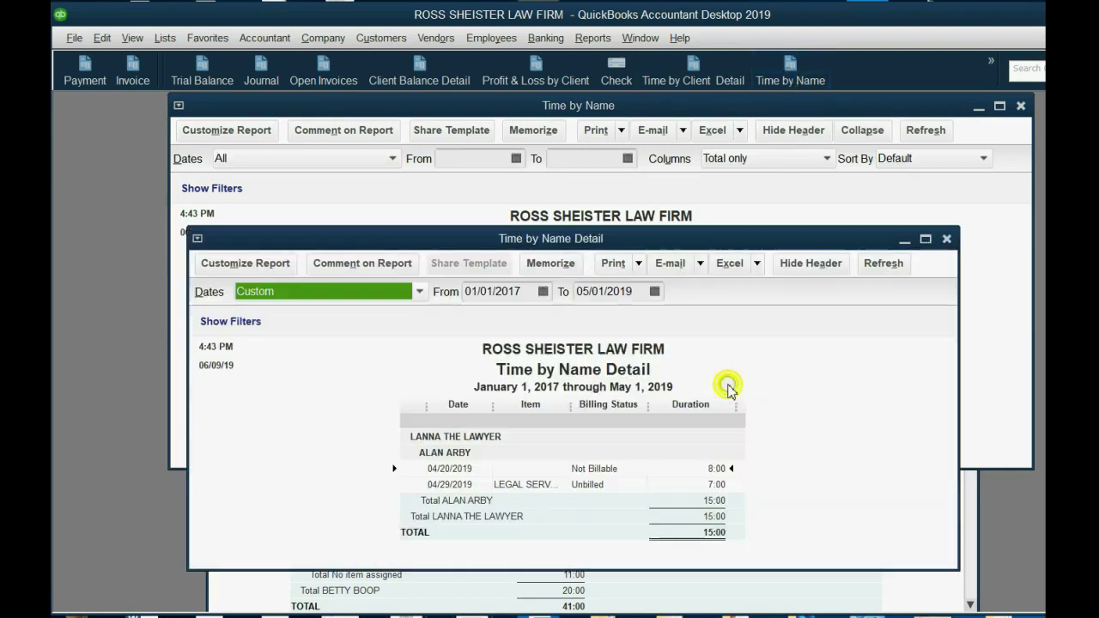
pyautogui.click(946, 238)
pyautogui.click(1021, 109)
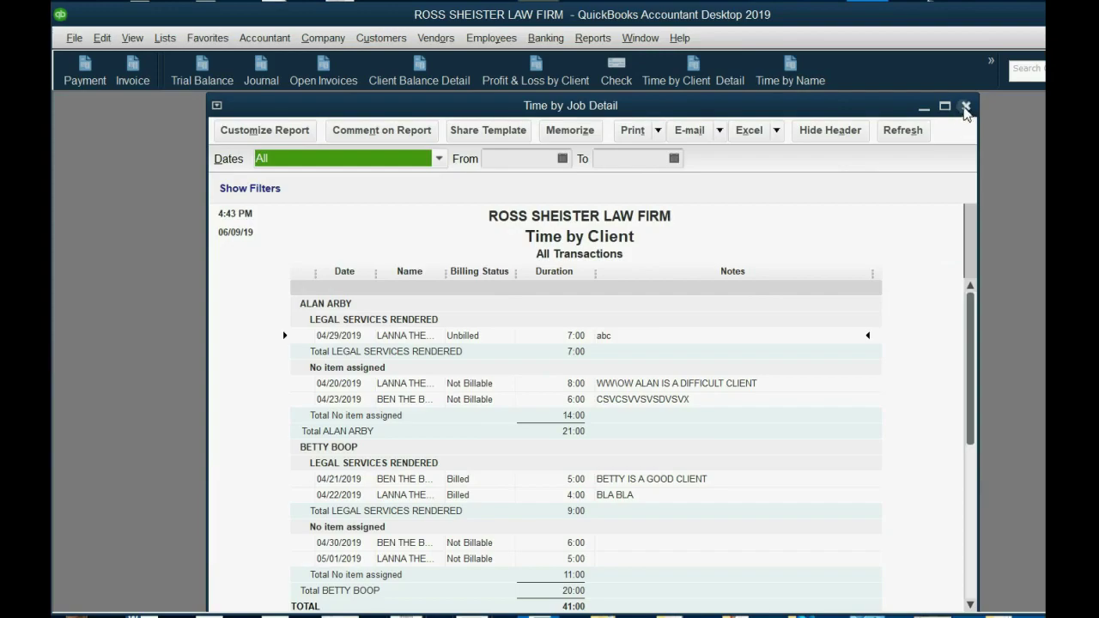
pyautogui.click(967, 107)
# Reveal the May 2 example on the PowerPoint slide, read it, and return to QuickBooks
pyautogui.hotkey('alt', 'Tab')
pyautogui.click(753, 456)
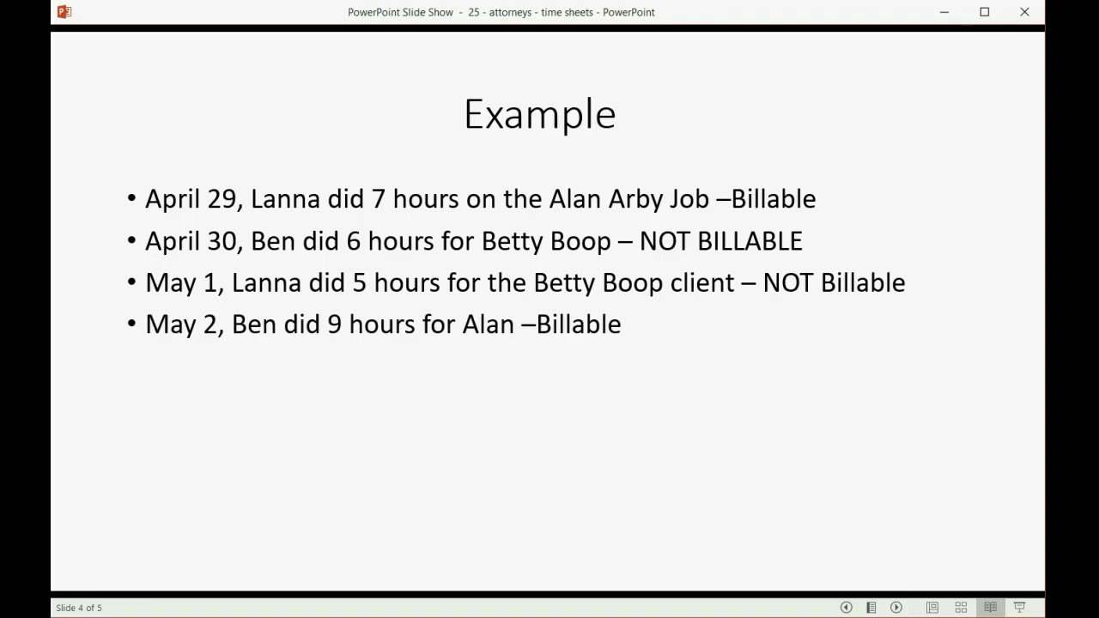
pyautogui.hotkey('alt', 'Tab')
# Open a weekly timesheet for the week containing May 2, 2019 and choose the barrister vendor as its name
pyautogui.click(380, 38)
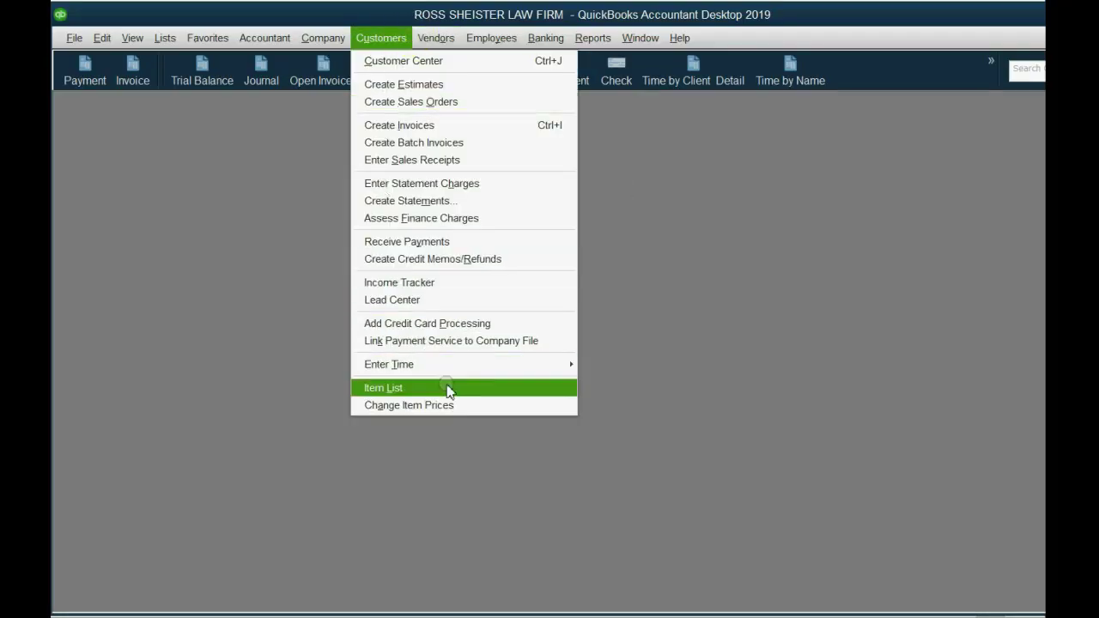
pyautogui.moveTo(546, 378)
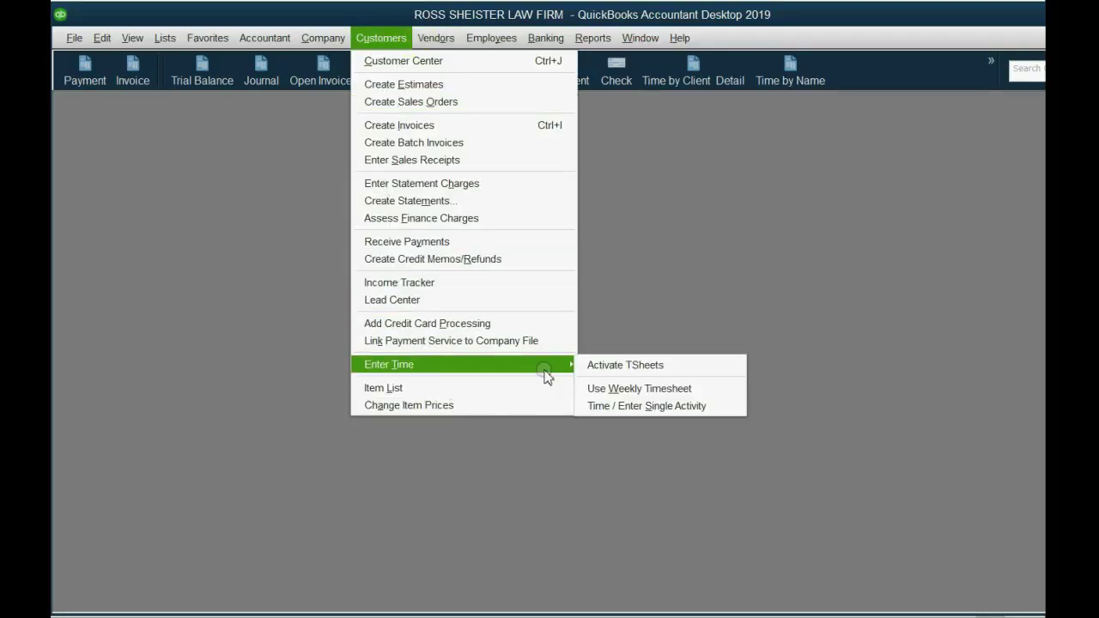
pyautogui.click(610, 388)
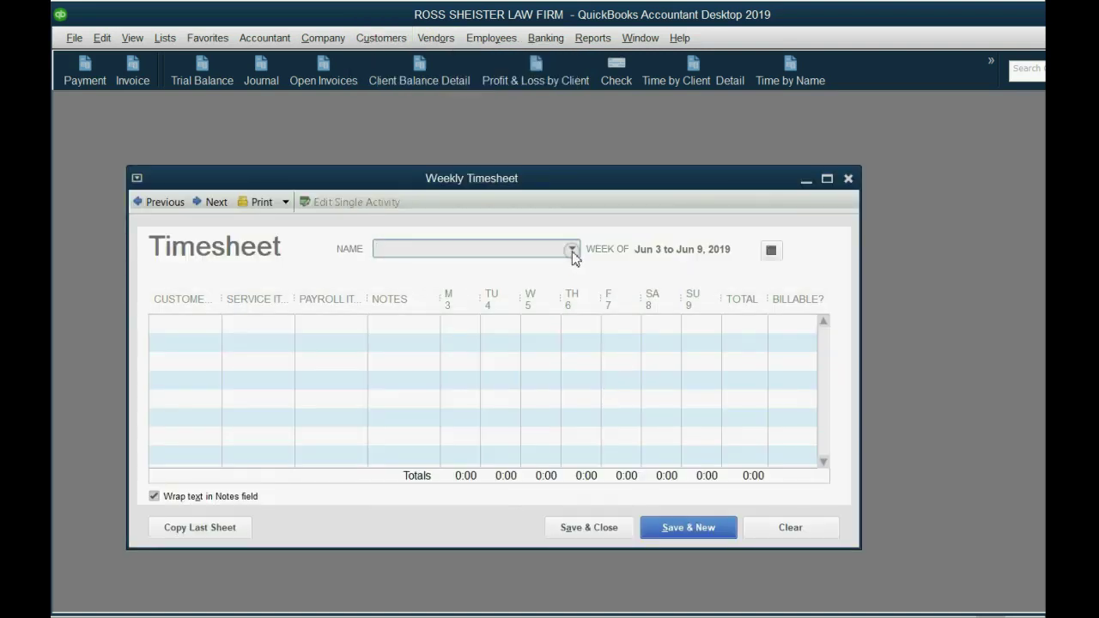
pyautogui.click(768, 251)
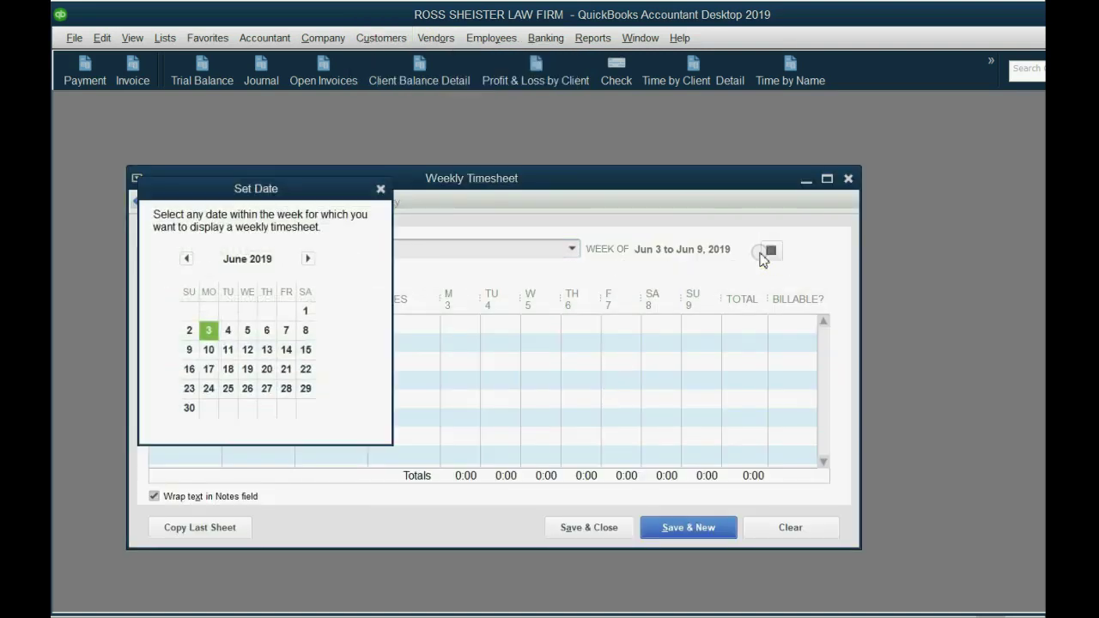
pyautogui.click(187, 259)
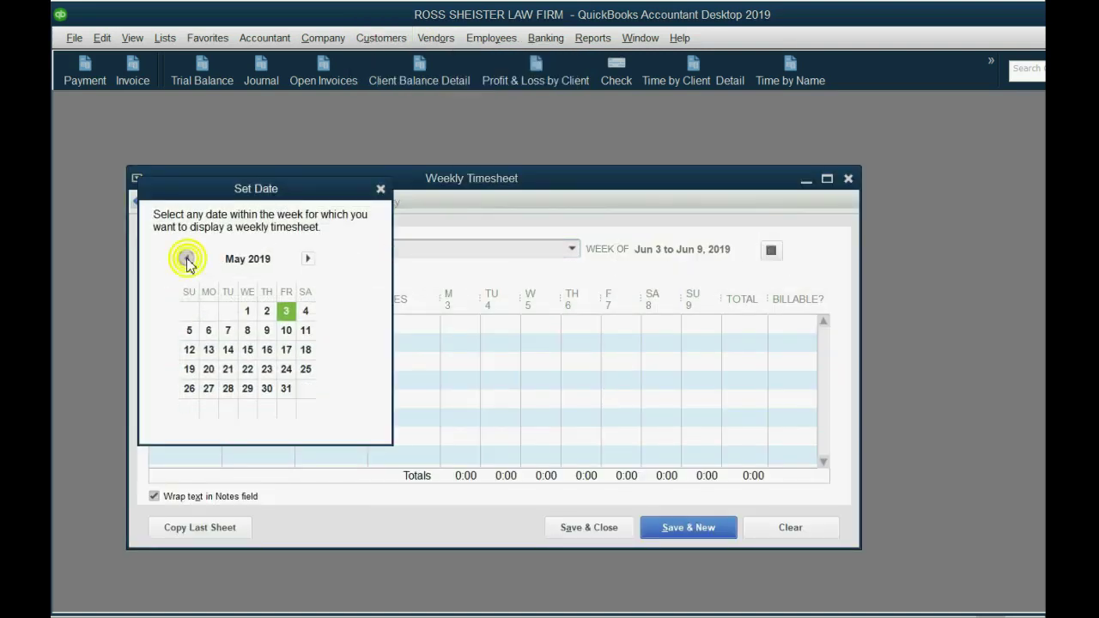
pyautogui.click(266, 312)
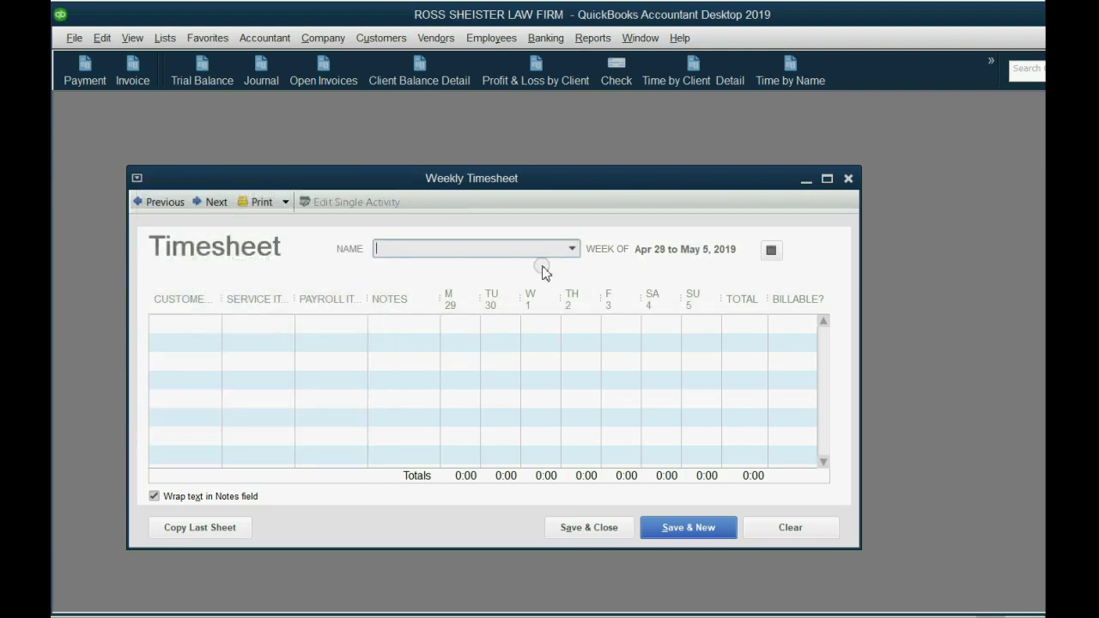
pyautogui.click(569, 249)
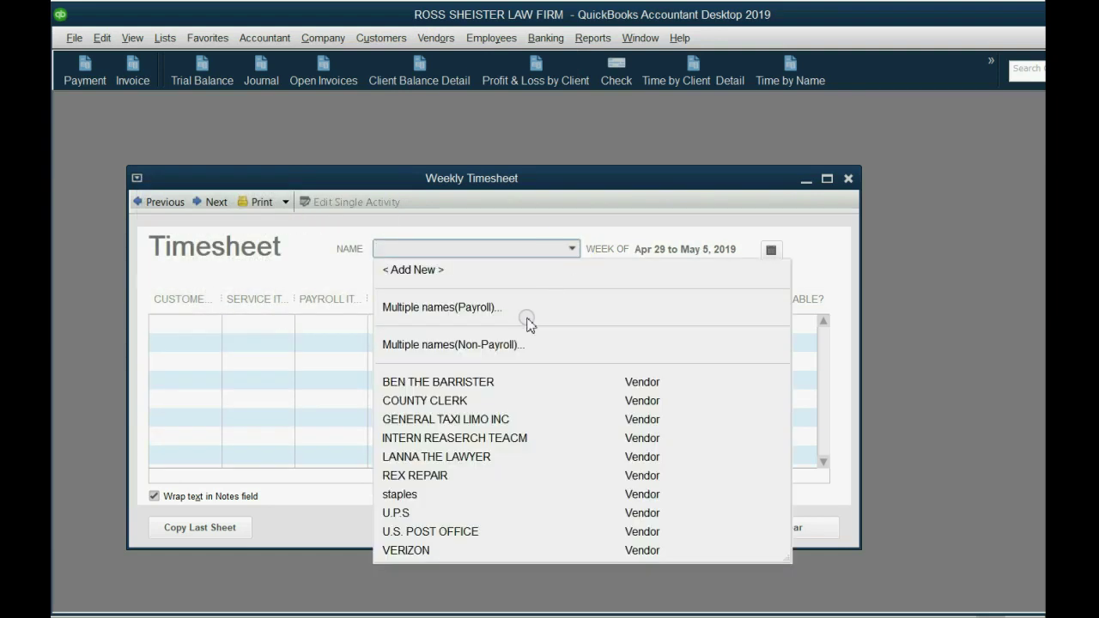
pyautogui.click(503, 383)
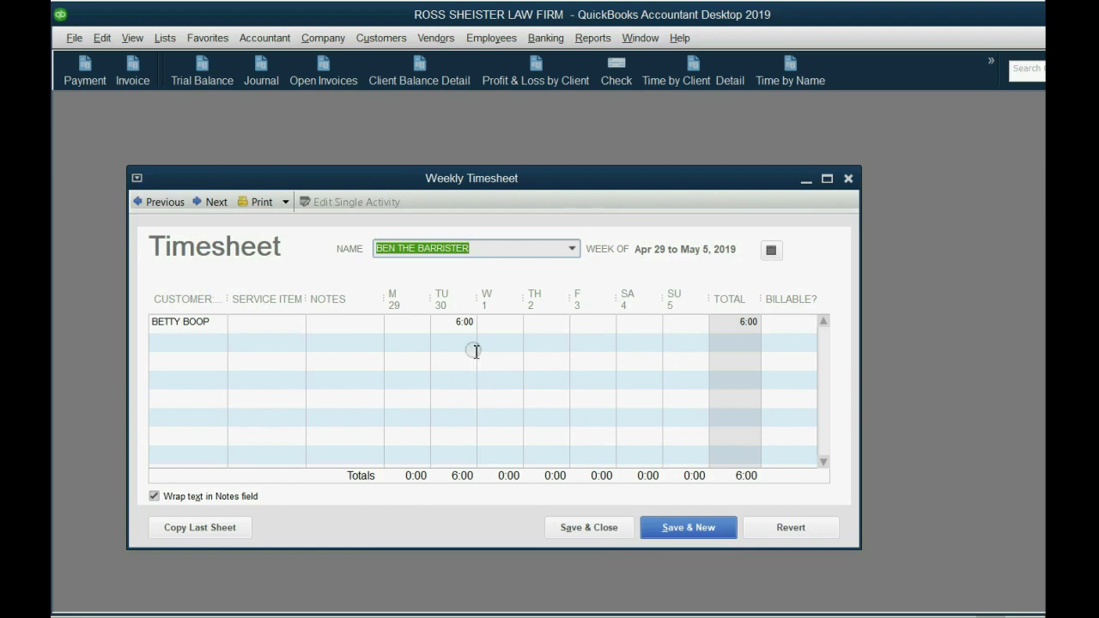
# Check the May 2 example on the PowerPoint slide and choose its customer in the second row of the barrister vendor's timesheet
pyautogui.click(375, 324)
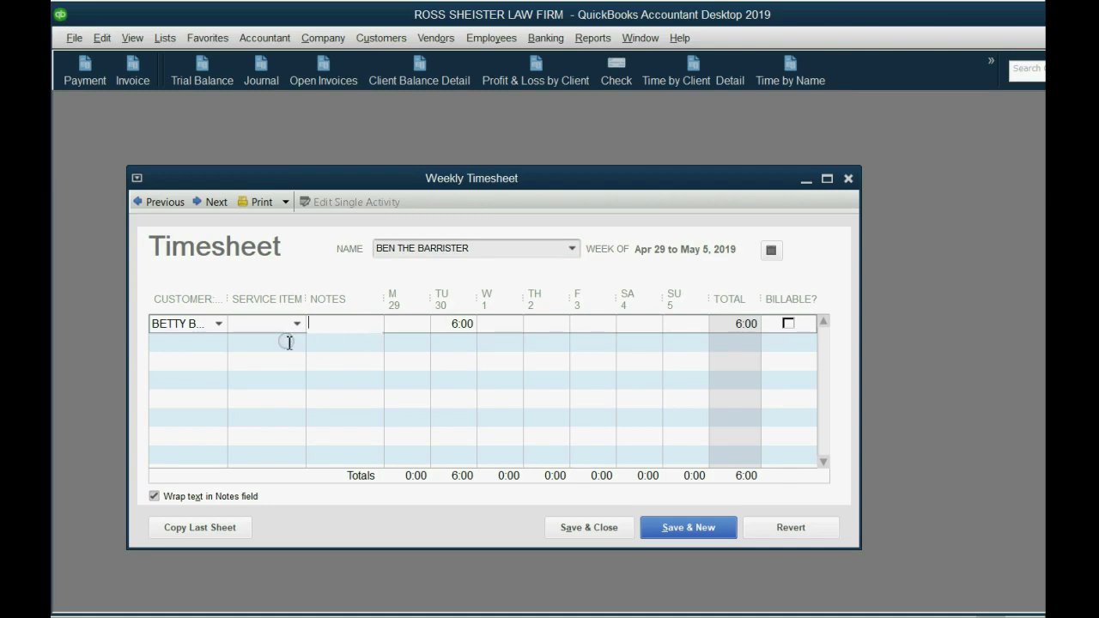
pyautogui.click(212, 345)
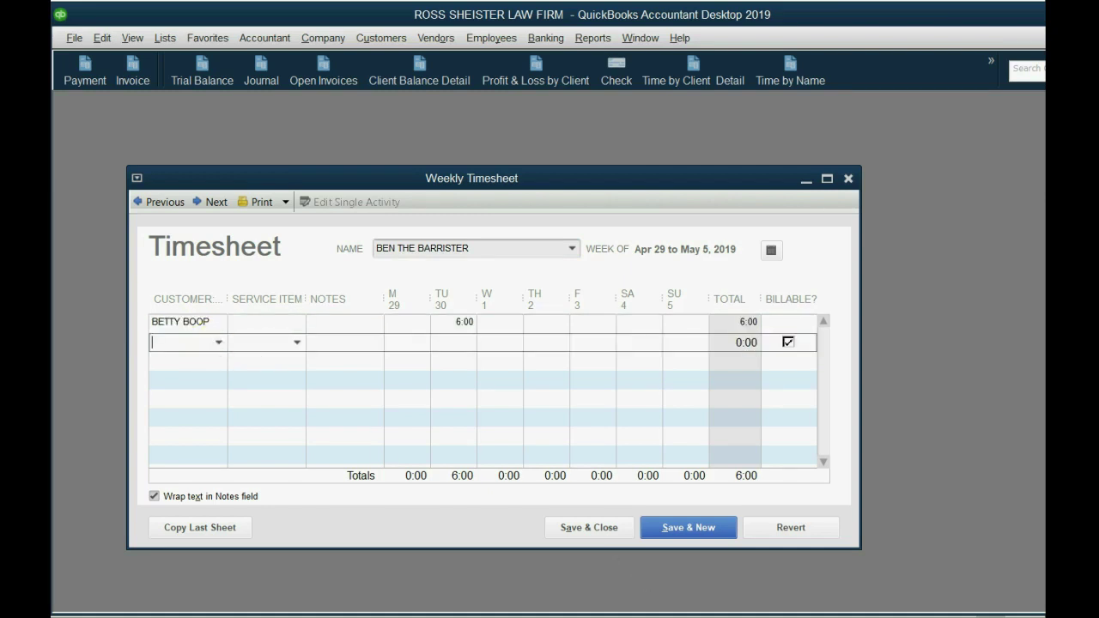
pyautogui.hotkey('alt', 'Tab')
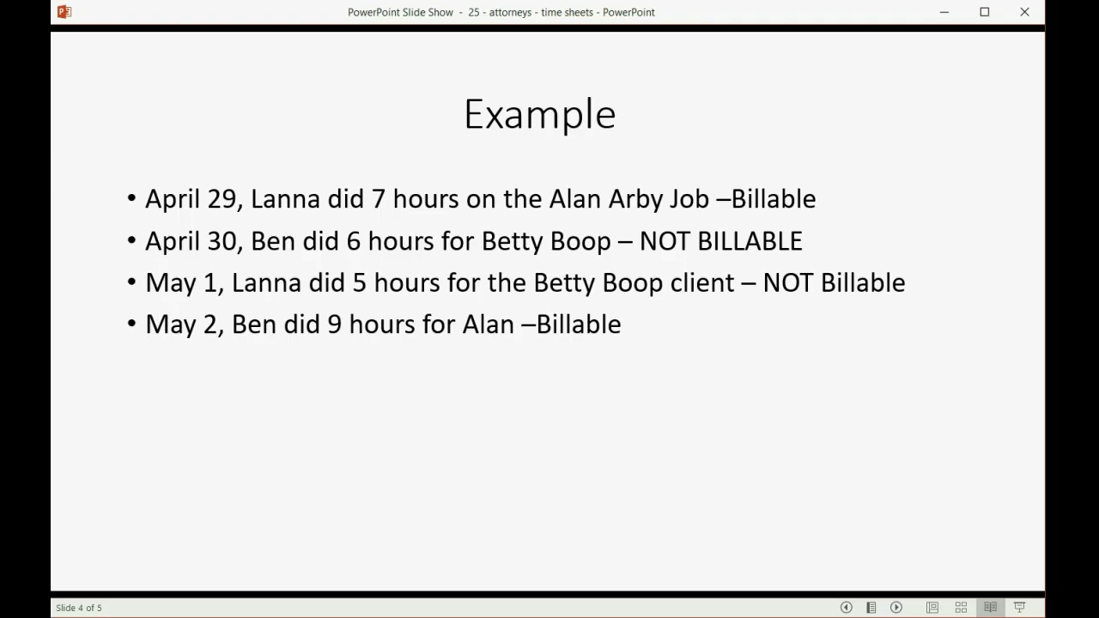
pyautogui.hotkey('alt', 'Tab')
pyautogui.click(218, 344)
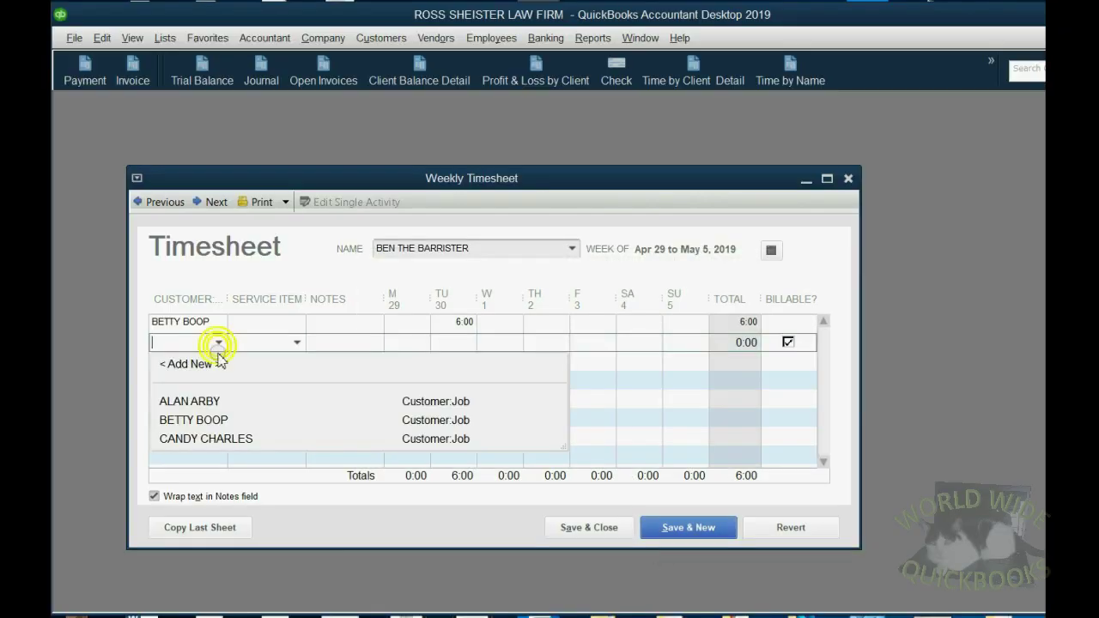
pyautogui.click(217, 400)
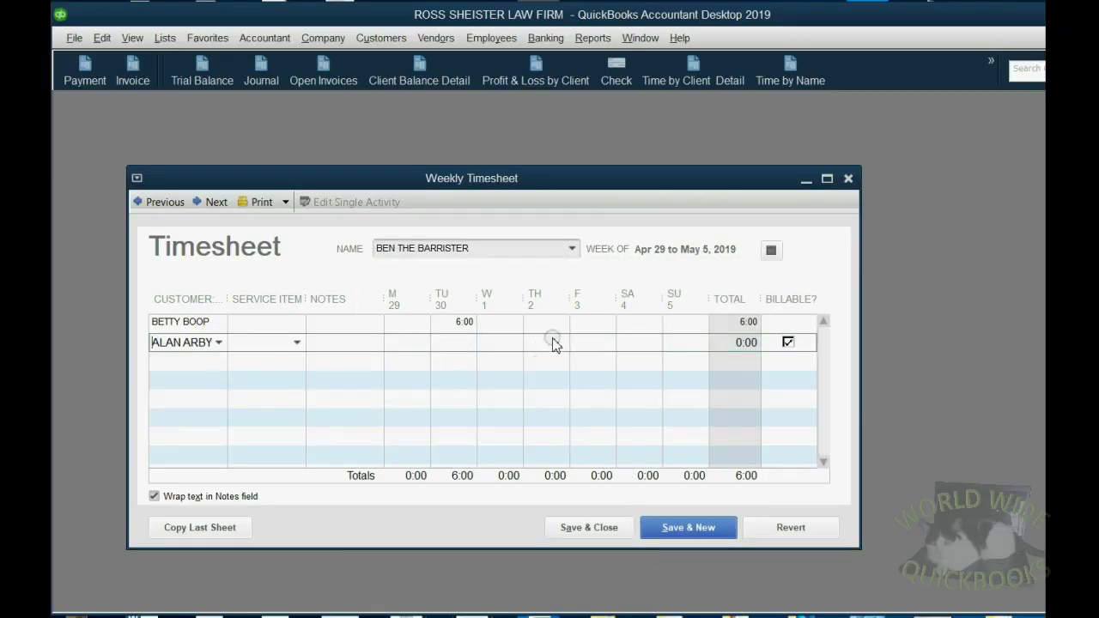
# Enter 9 hours for Thursday, May 2 with the LEGAL SERVICES RENDERED item in the timesheet's second row, then save and close it
pyautogui.hotkey('alt', 'Tab')
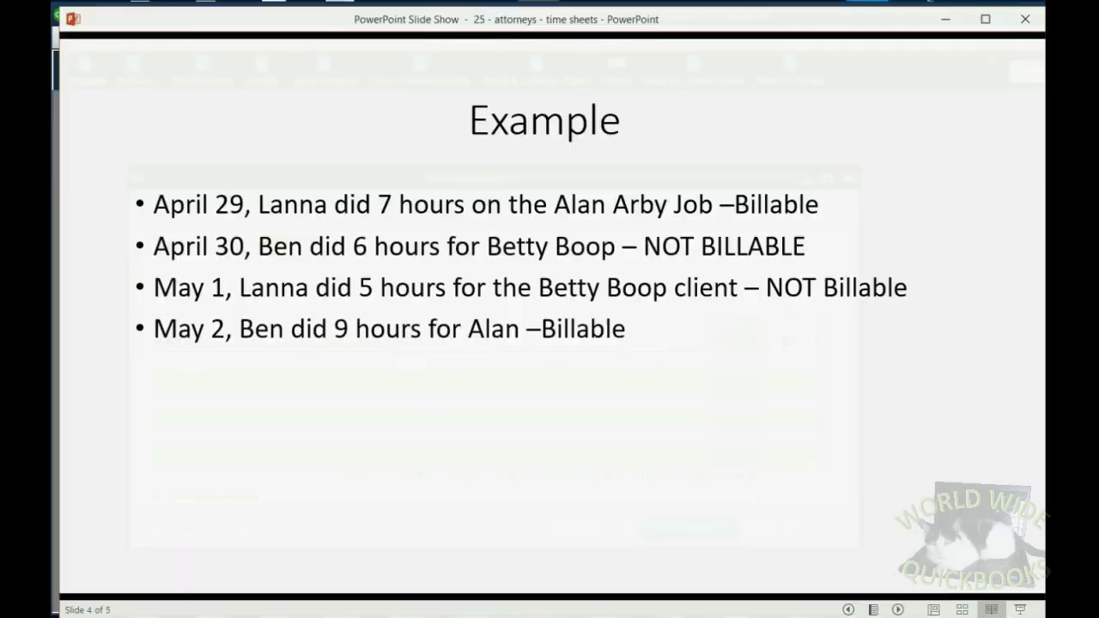
pyautogui.hotkey('alt', 'Tab')
pyautogui.click(537, 343)
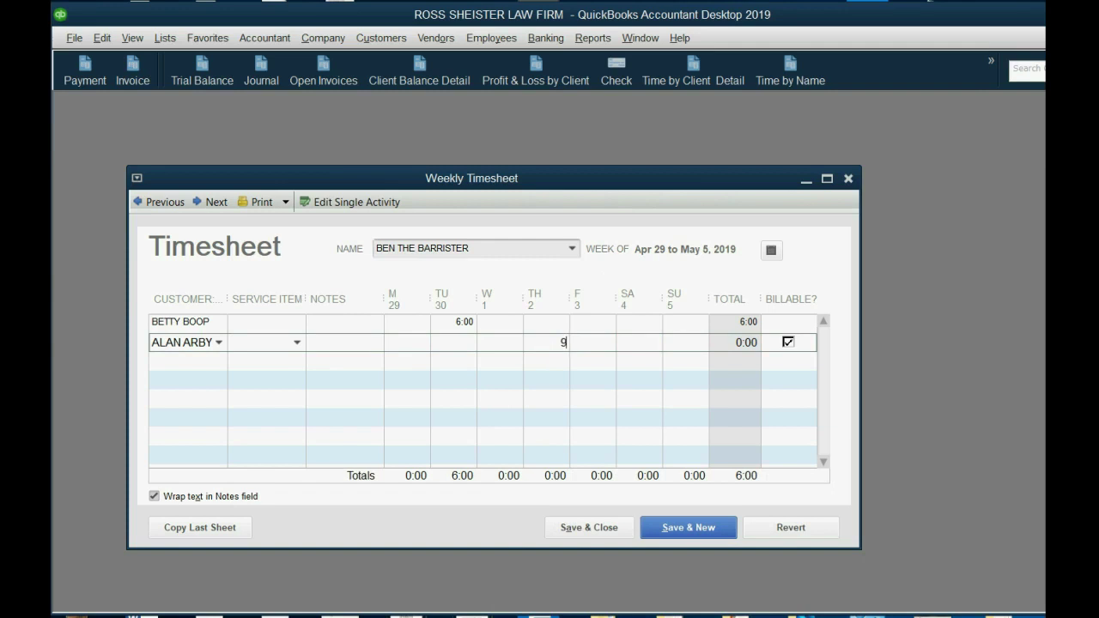
pyautogui.press('Tab')
pyautogui.click(296, 343)
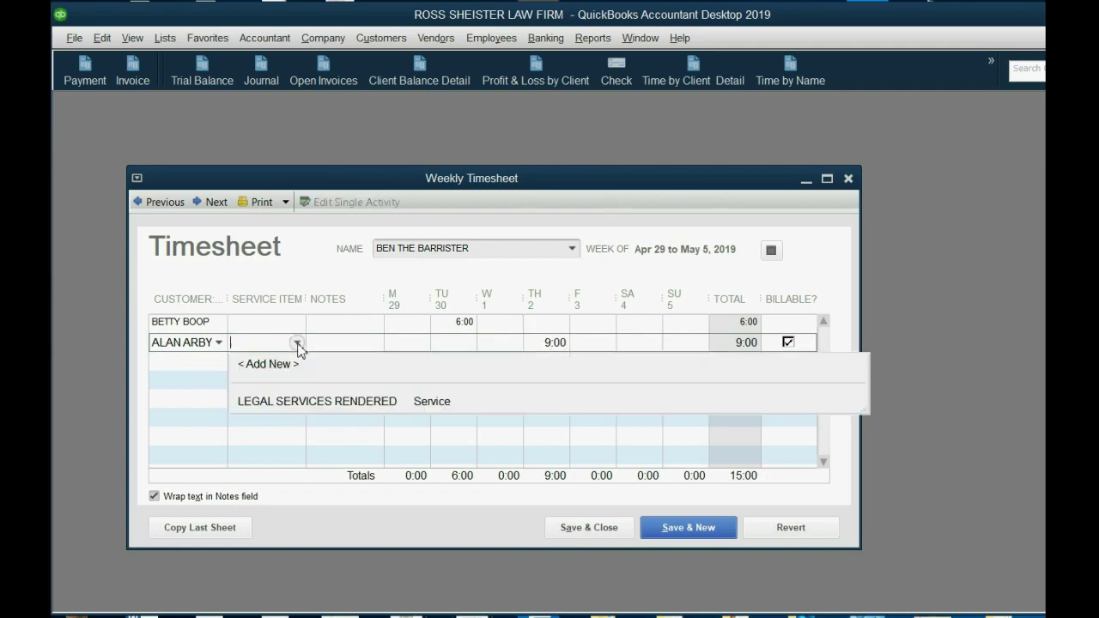
pyautogui.click(307, 401)
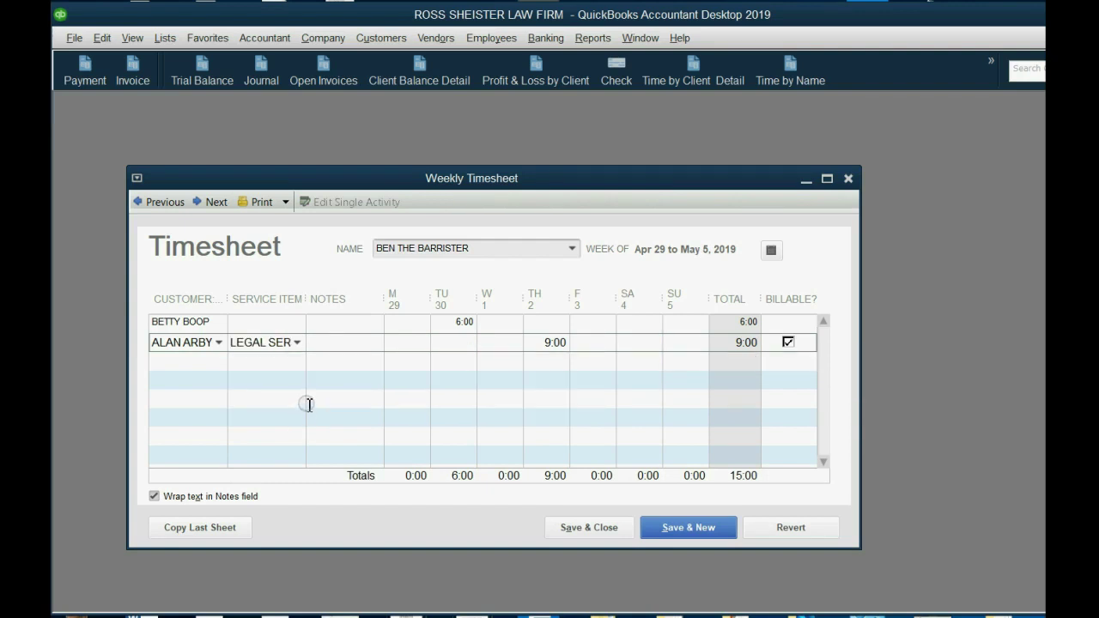
pyautogui.click(568, 527)
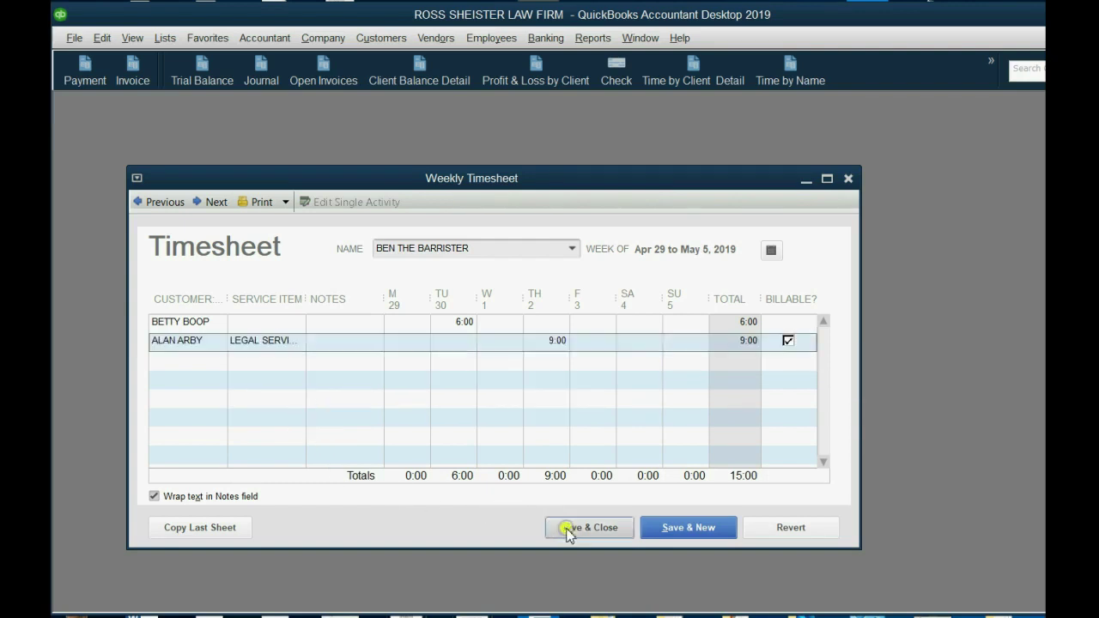
# Review the Time by Client Detail report through its end and the hours per client in the Time by Name report
pyautogui.click(711, 80)
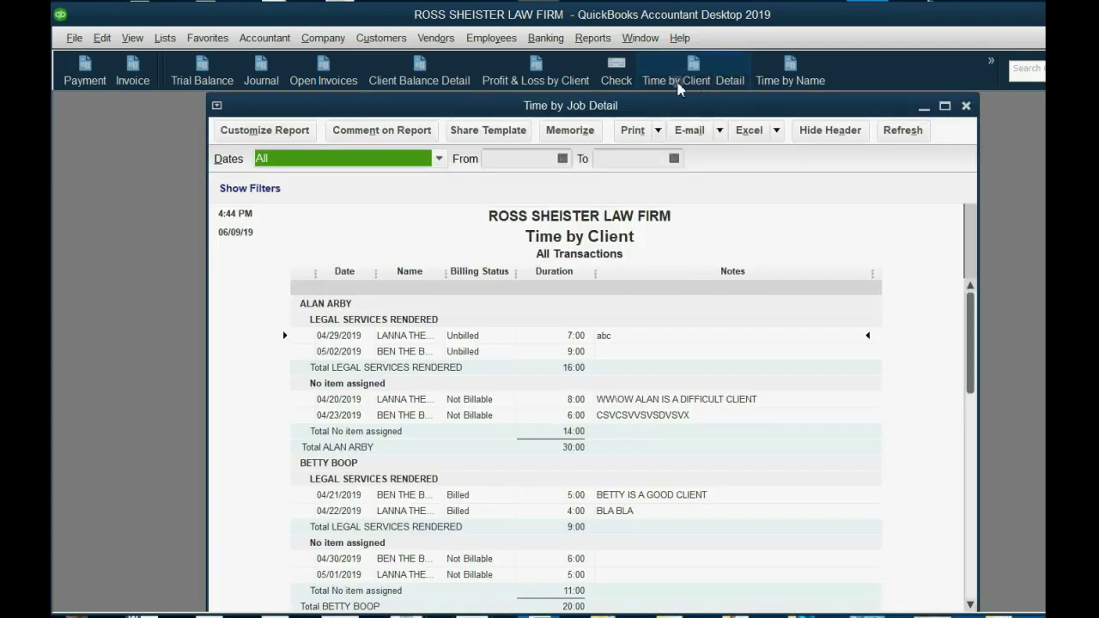
pyautogui.moveTo(974, 310); pyautogui.dragTo(983, 489)
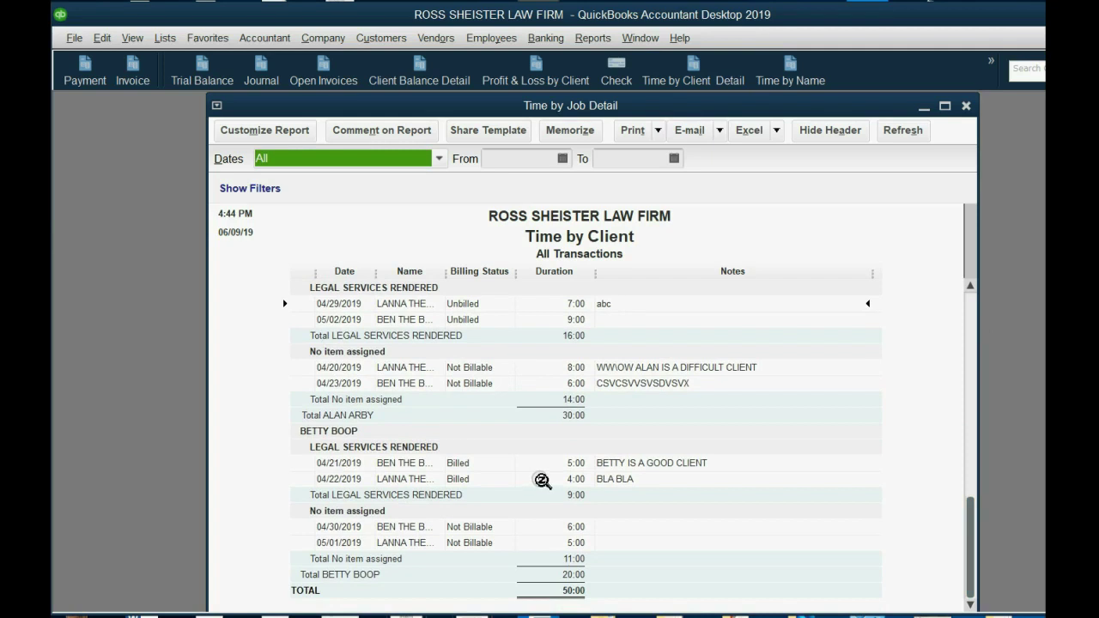
pyautogui.click(790, 78)
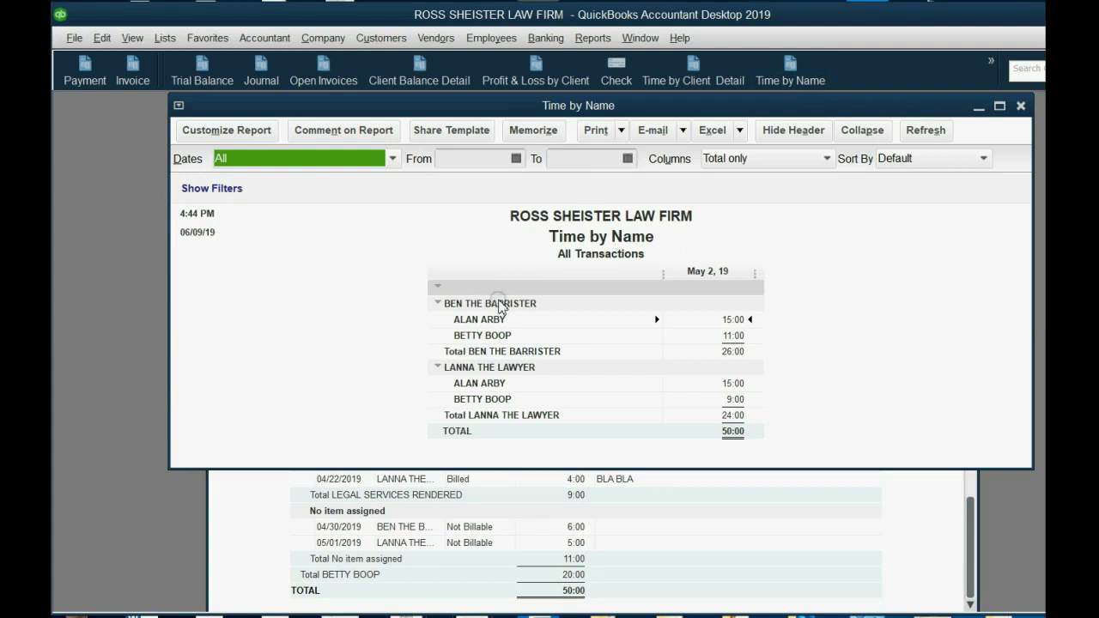
pyautogui.click(724, 320)
pyautogui.click(726, 336)
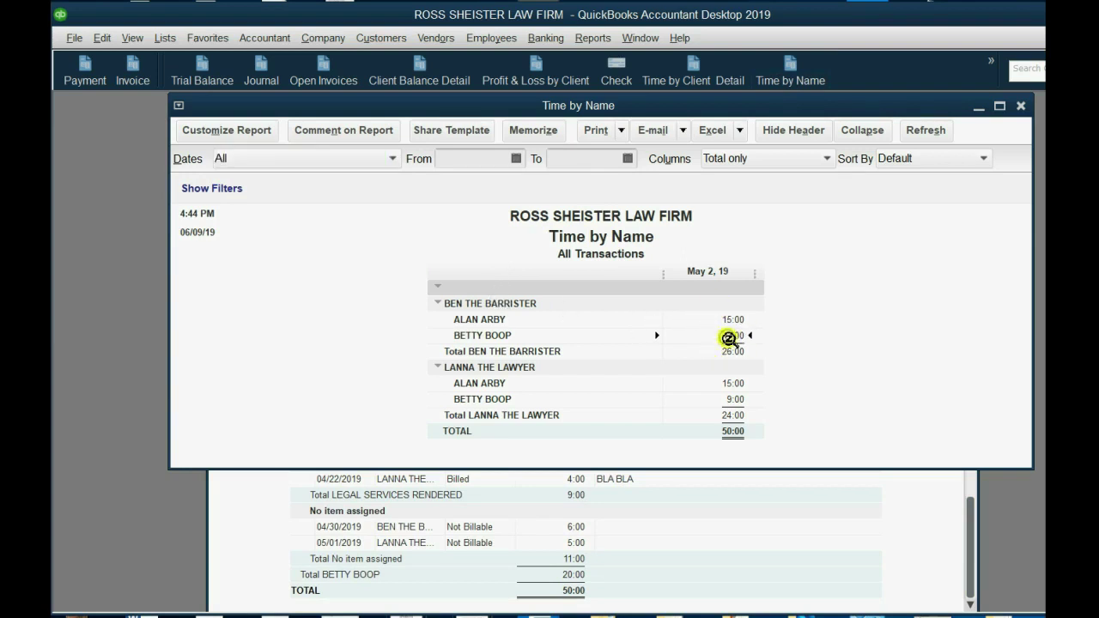
pyautogui.click(735, 399)
pyautogui.click(732, 385)
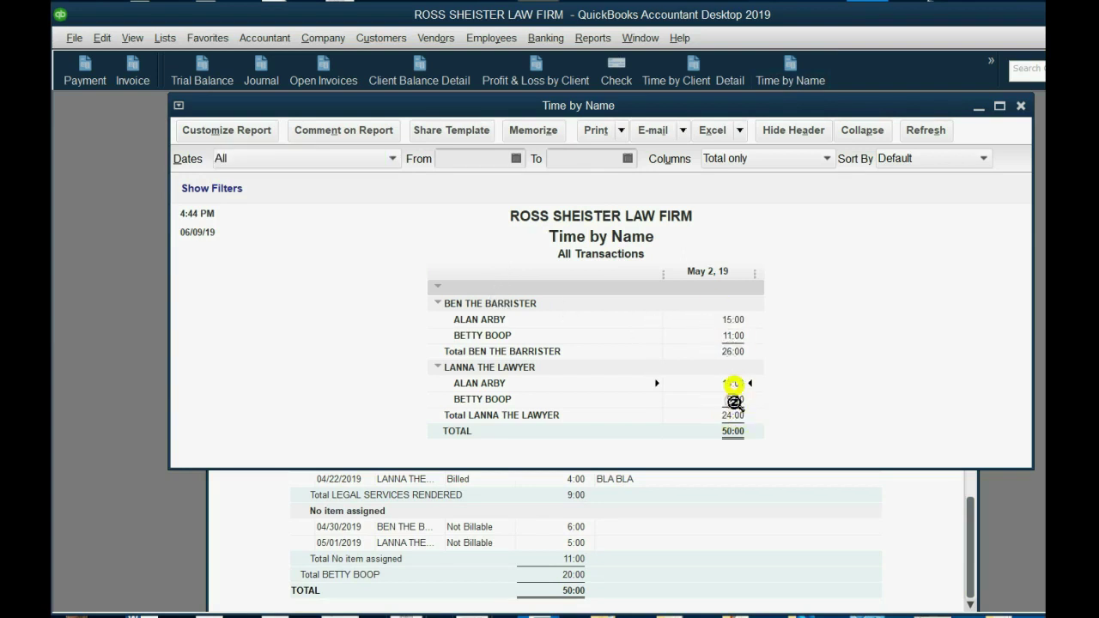
pyautogui.click(734, 399)
# Trace the lawyer's hours for the first client to the 04/29/2019 time activity and open its weekly timesheet
pyautogui.doubleClick(734, 384)
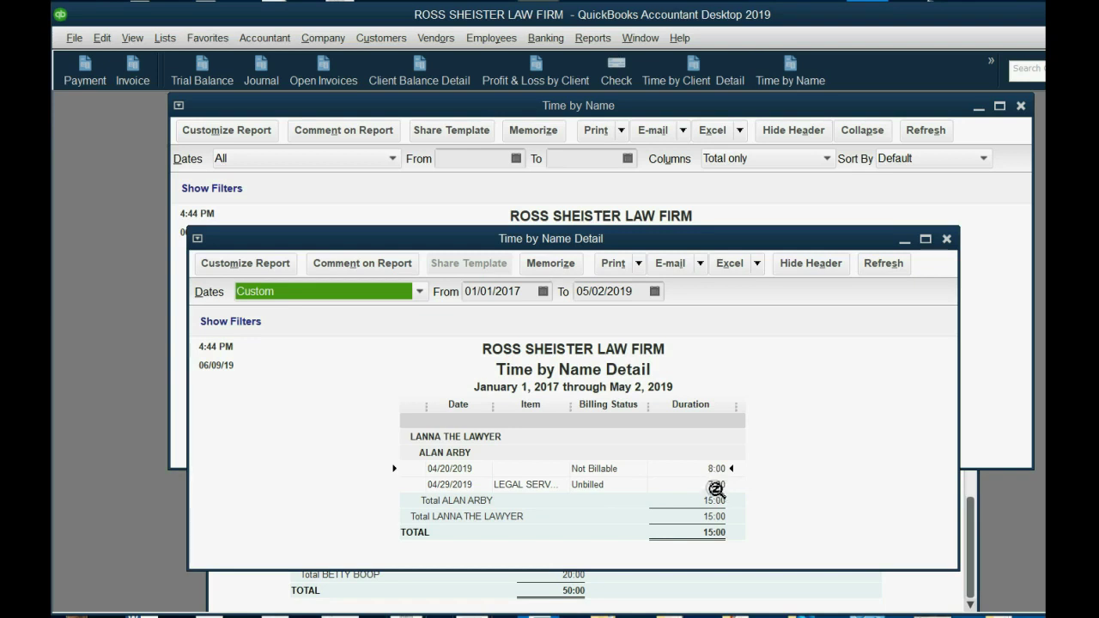
pyautogui.doubleClick(716, 485)
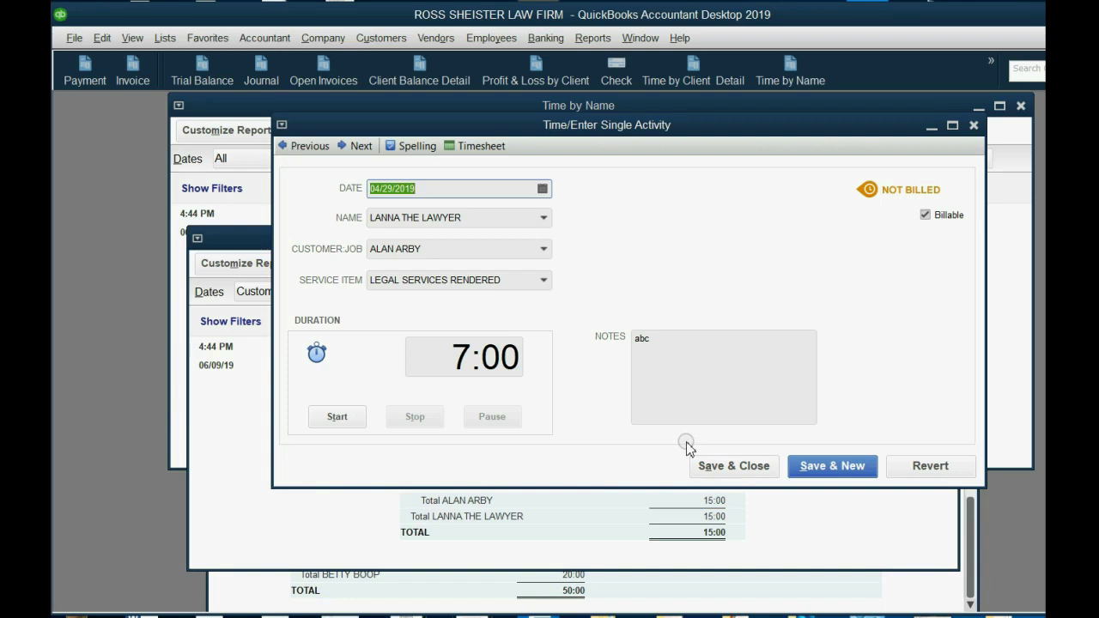
pyautogui.click(478, 146)
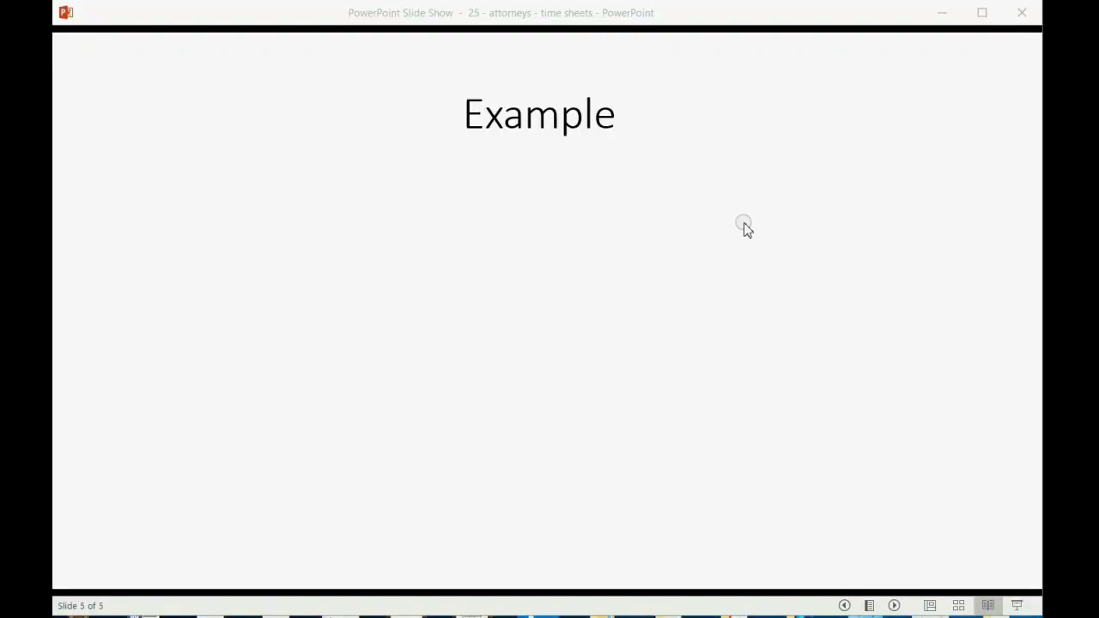
# Reveal and read the May 3 billing example on the PowerPoint slide, return to QuickBooks and close the lawyer's weekly timesheet
pyautogui.click(746, 225)
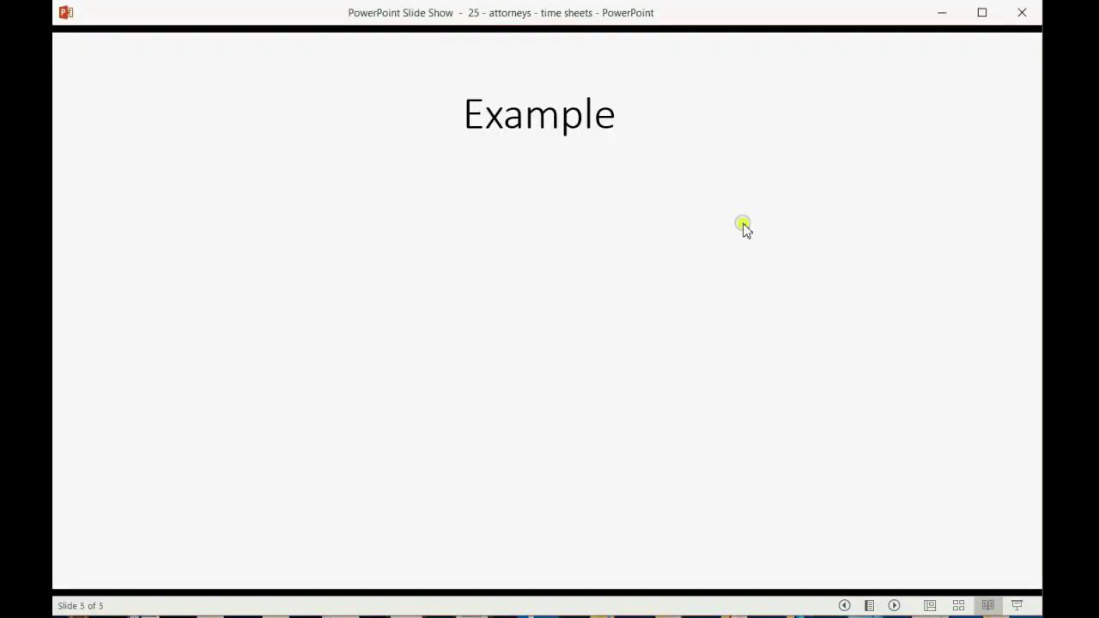
pyautogui.click(747, 225)
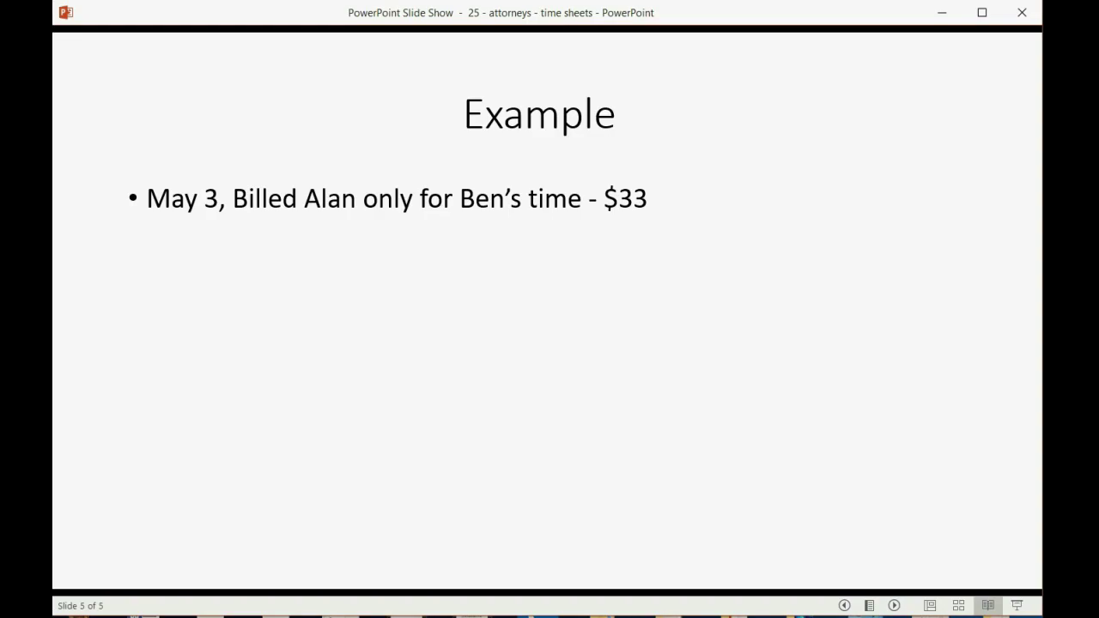
pyautogui.hotkey('alt', 'Tab')
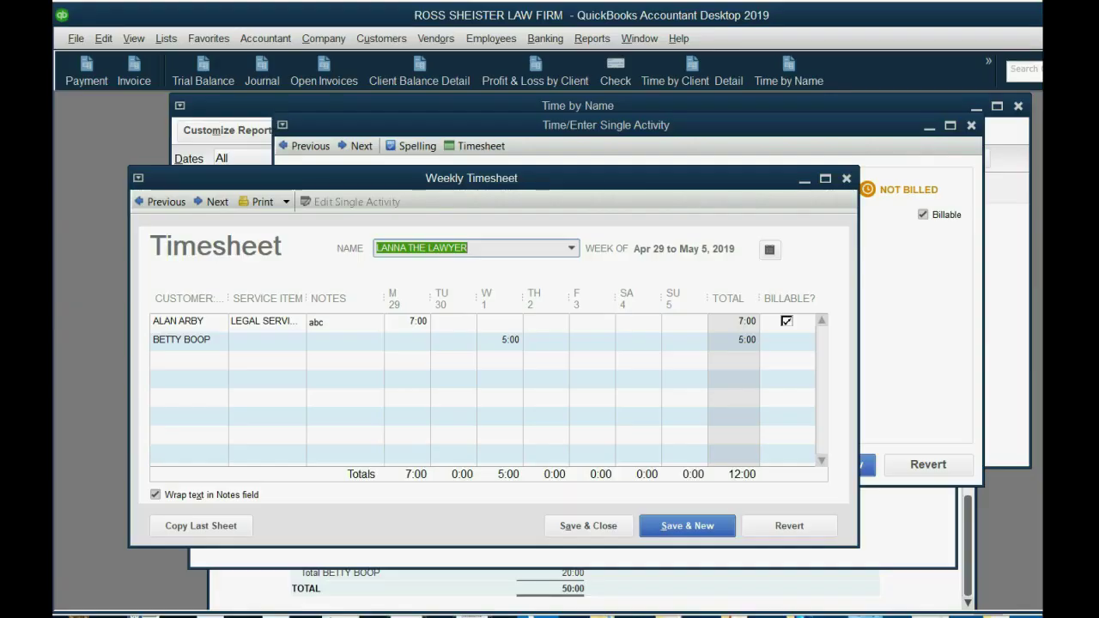
pyautogui.click(591, 526)
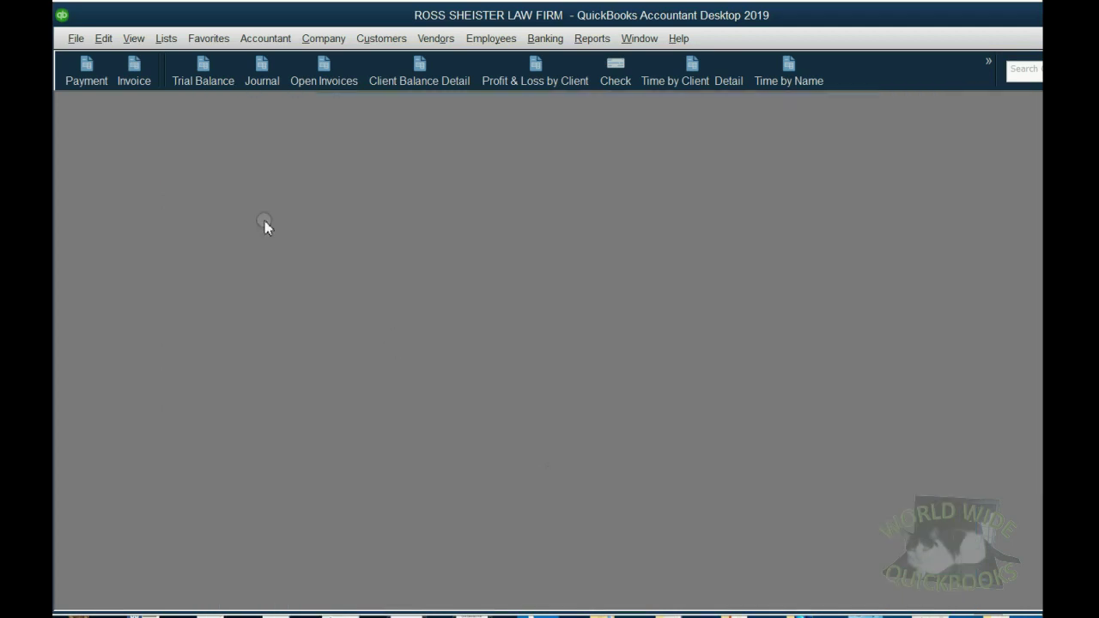
# Start a new invoice dated 05/03/2019 and choose the customer from the May 3 example
pyautogui.click(134, 70)
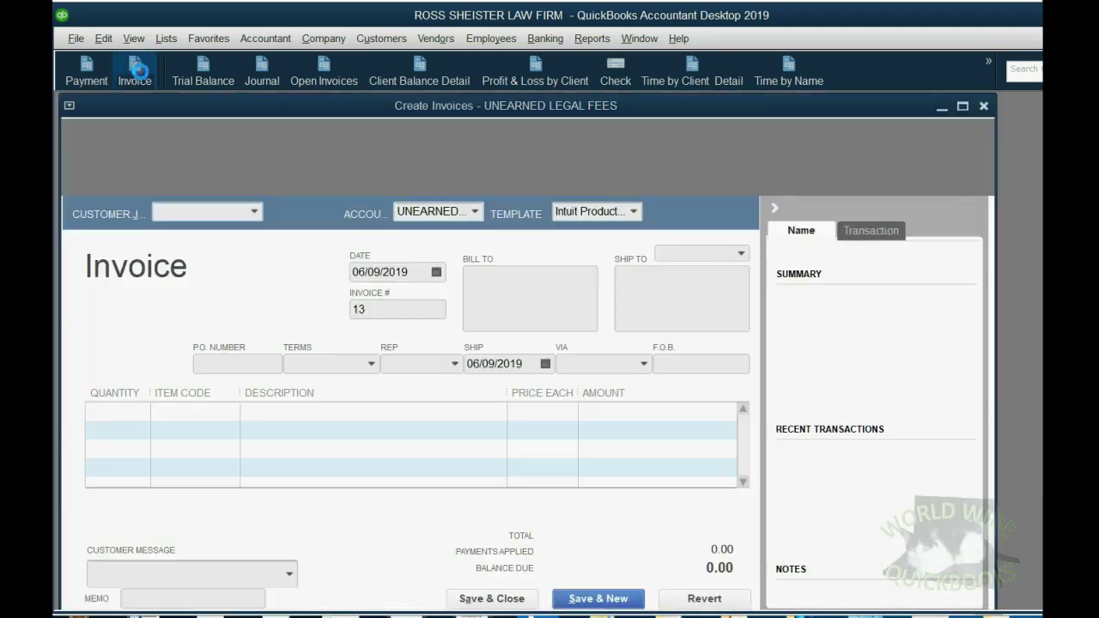
pyautogui.click(436, 271)
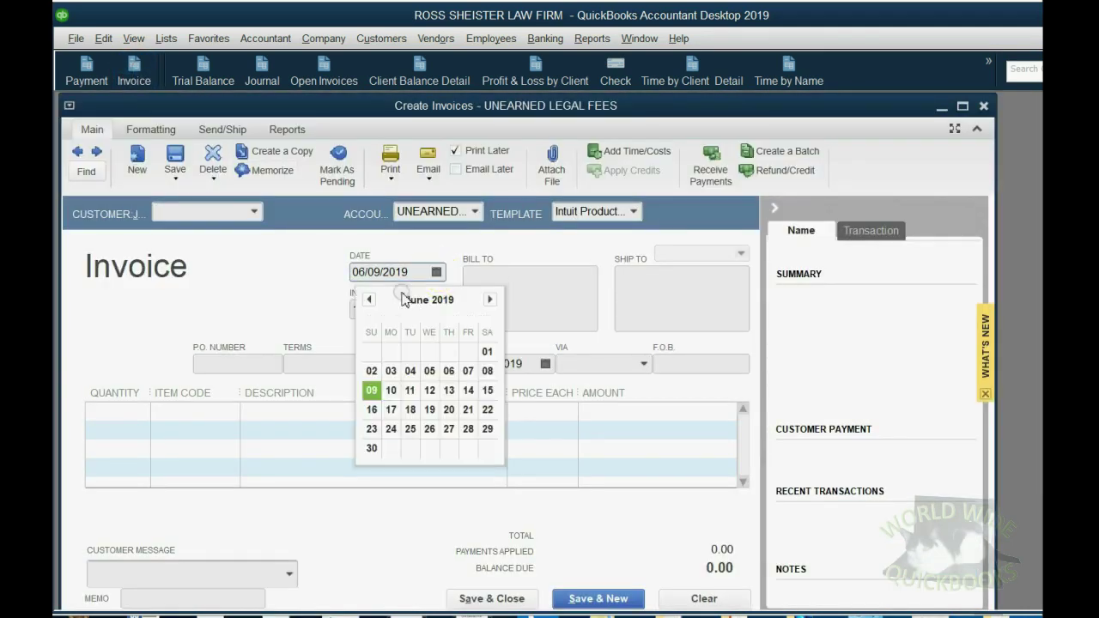
pyautogui.click(366, 301)
pyautogui.click(468, 352)
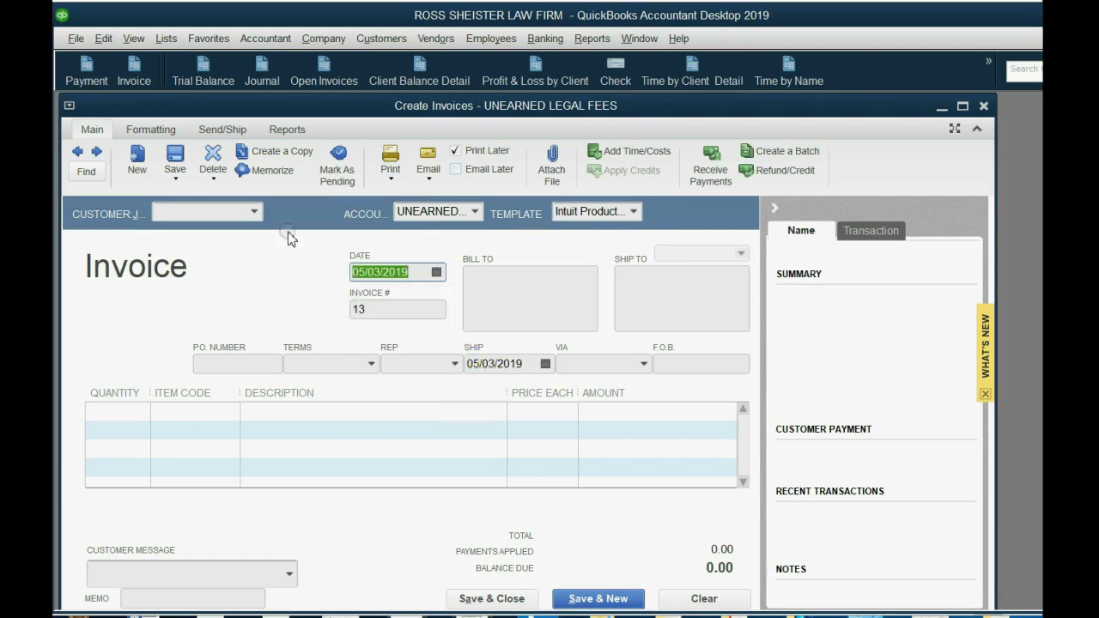
pyautogui.click(254, 214)
pyautogui.click(254, 213)
pyautogui.click(249, 234)
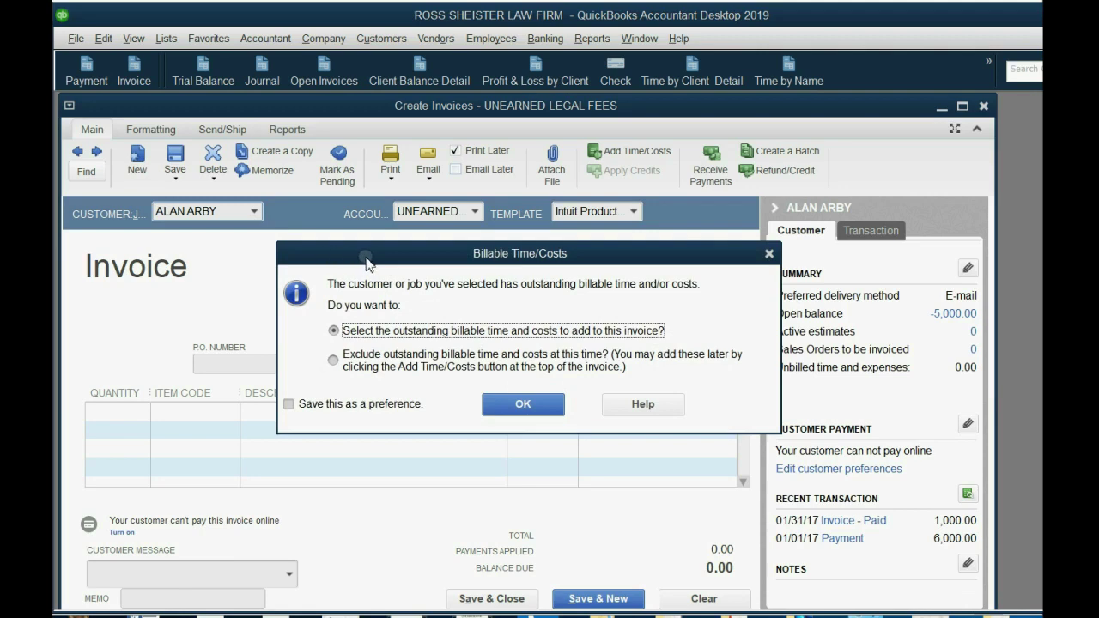
# Add only the barrister's 05/02/2019 entry from the outstanding billable time to the invoice, accepting the vendor time notice
pyautogui.moveTo(363, 261); pyautogui.dragTo(371, 252)
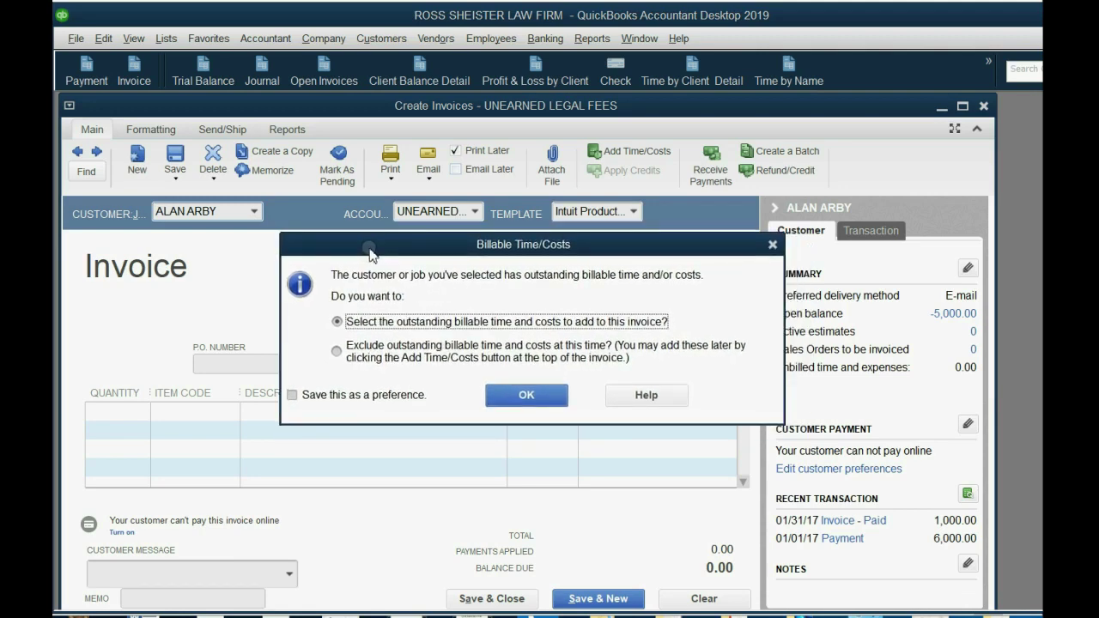
pyautogui.moveTo(370, 252); pyautogui.dragTo(394, 254)
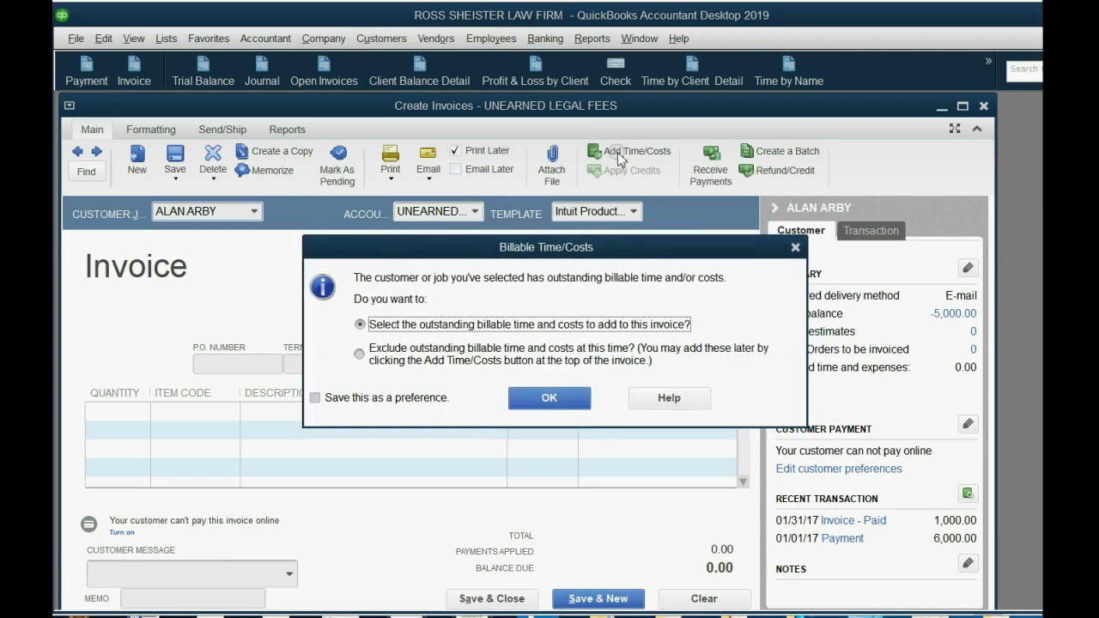
pyautogui.click(559, 400)
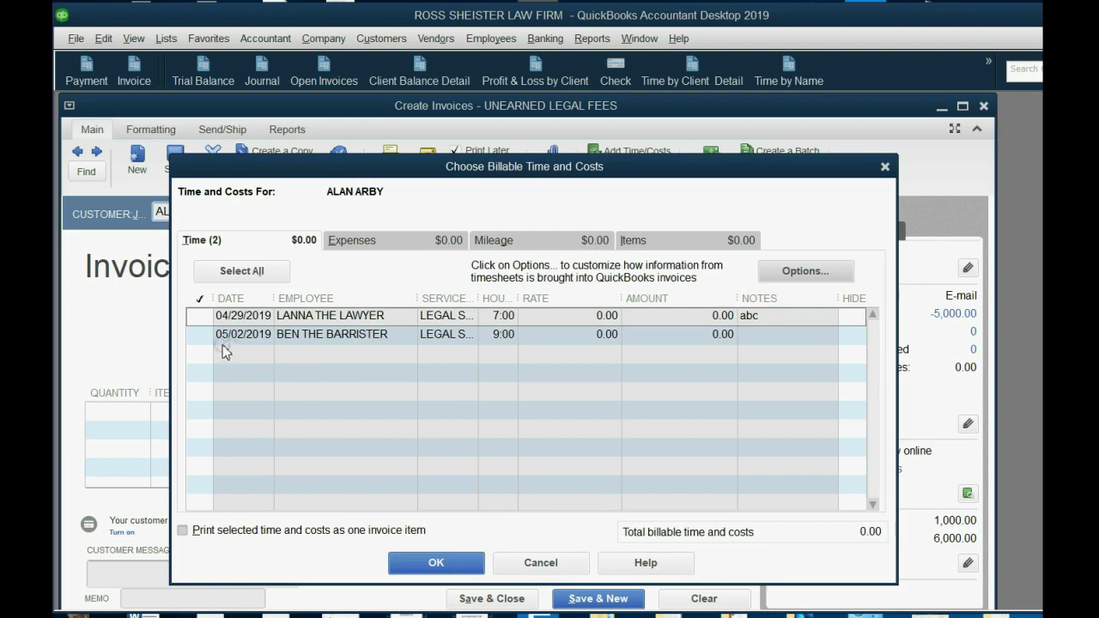
pyautogui.click(206, 335)
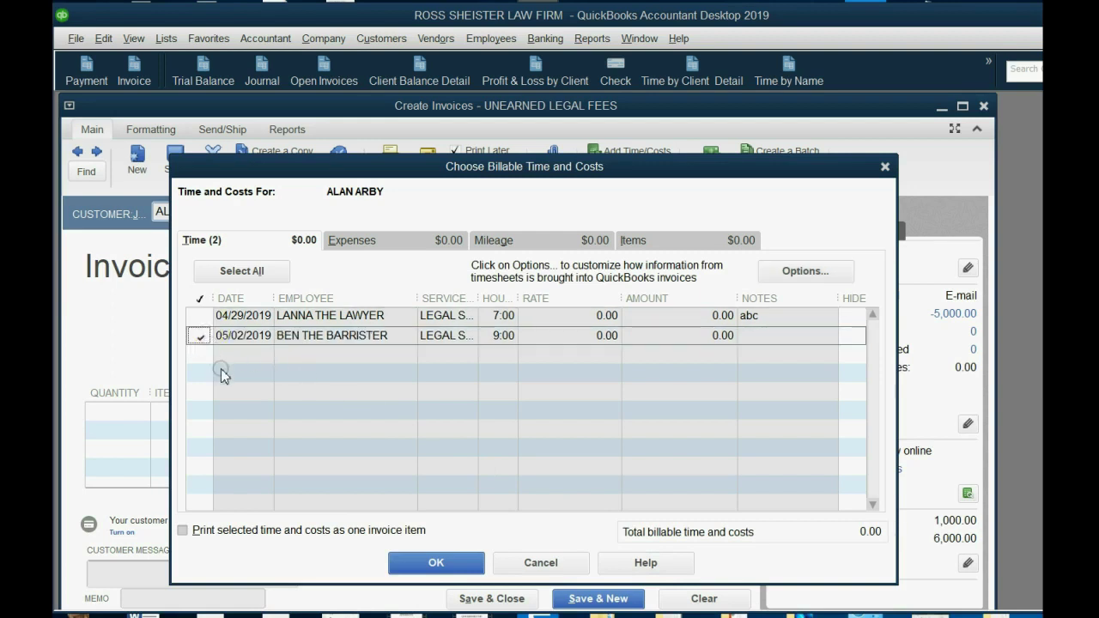
pyautogui.click(436, 563)
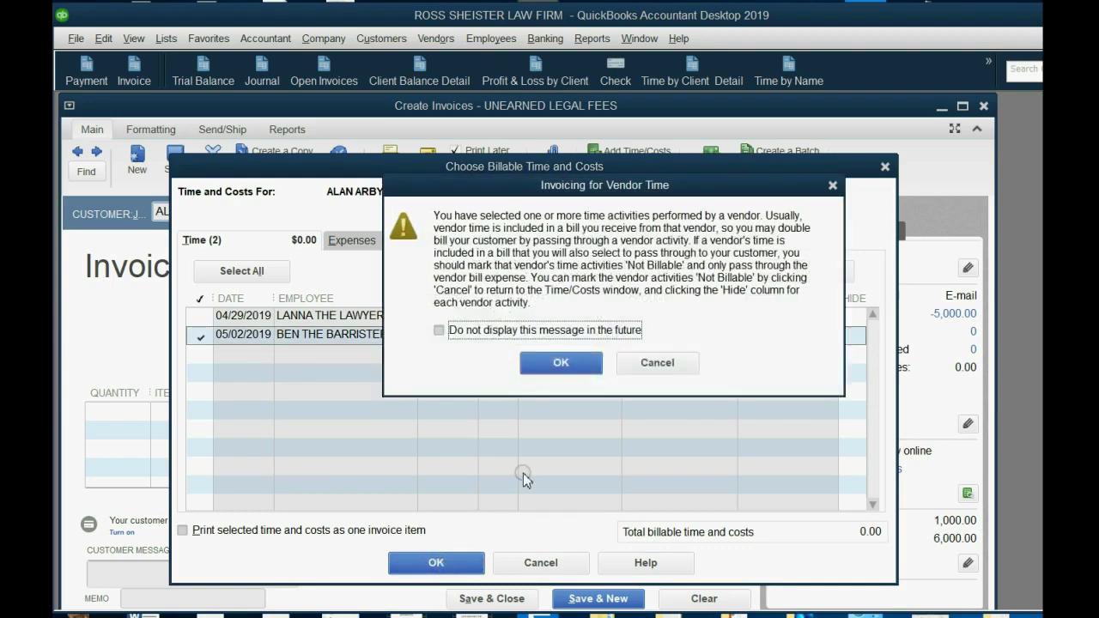
pyautogui.click(554, 365)
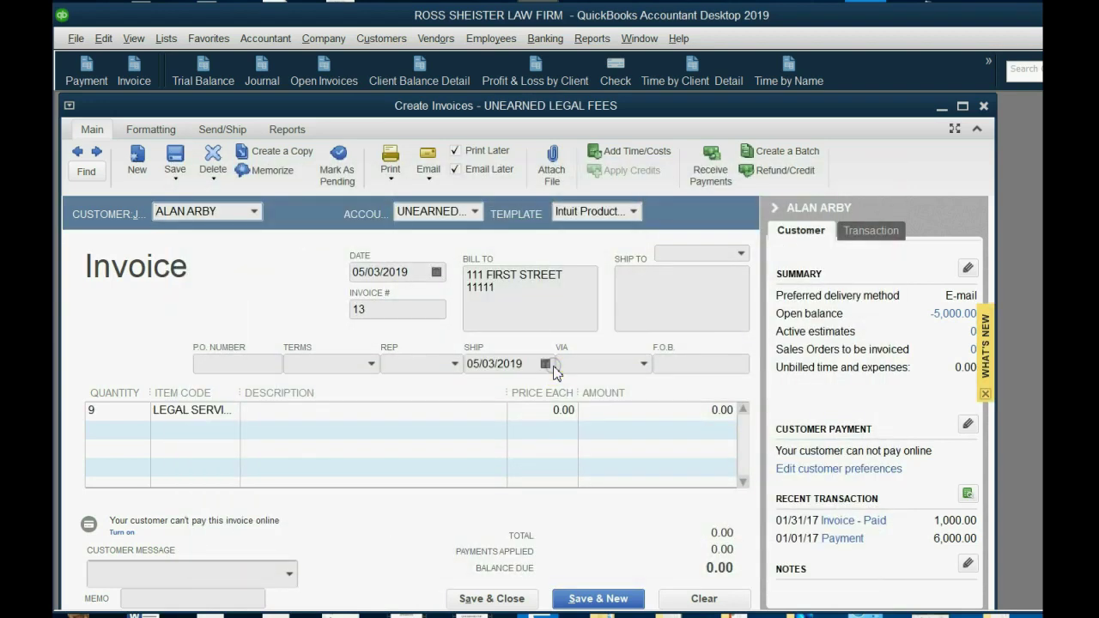
# Set the legal services line's price to 33, then save and close the invoice without applying the available credits
pyautogui.click(547, 411)
pyautogui.write('33')
pyautogui.click(596, 416)
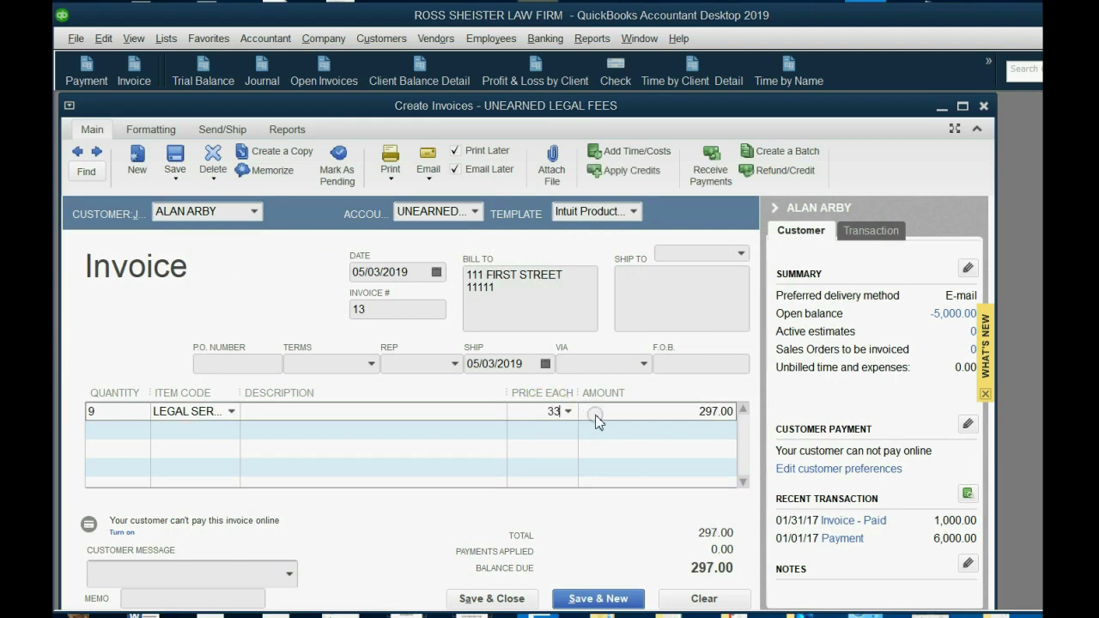
pyautogui.click(612, 333)
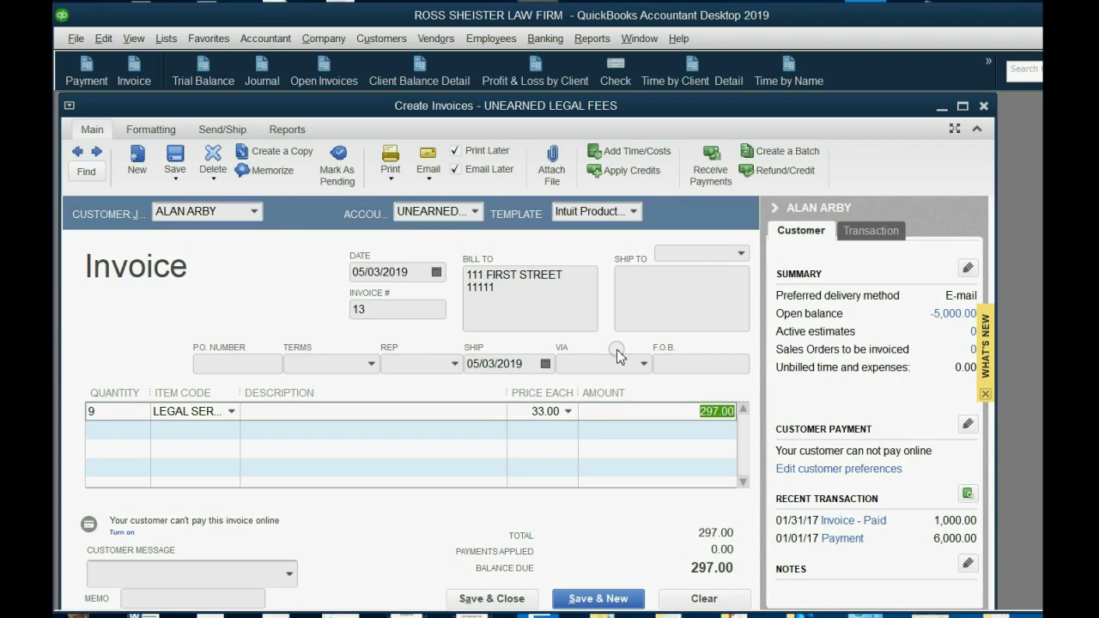
pyautogui.click(506, 599)
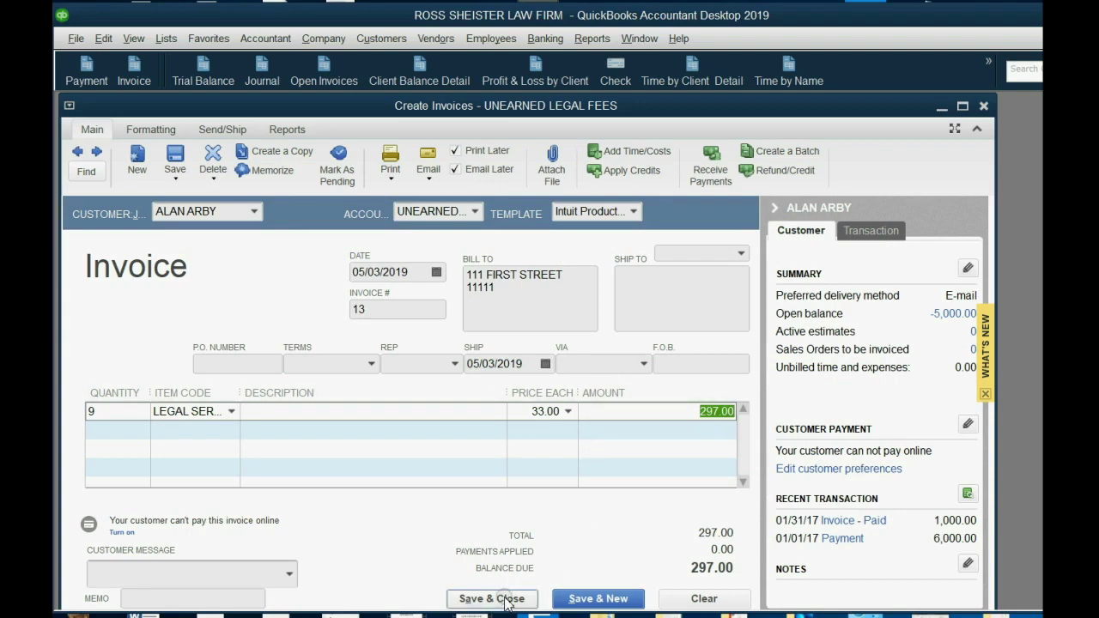
pyautogui.click(506, 598)
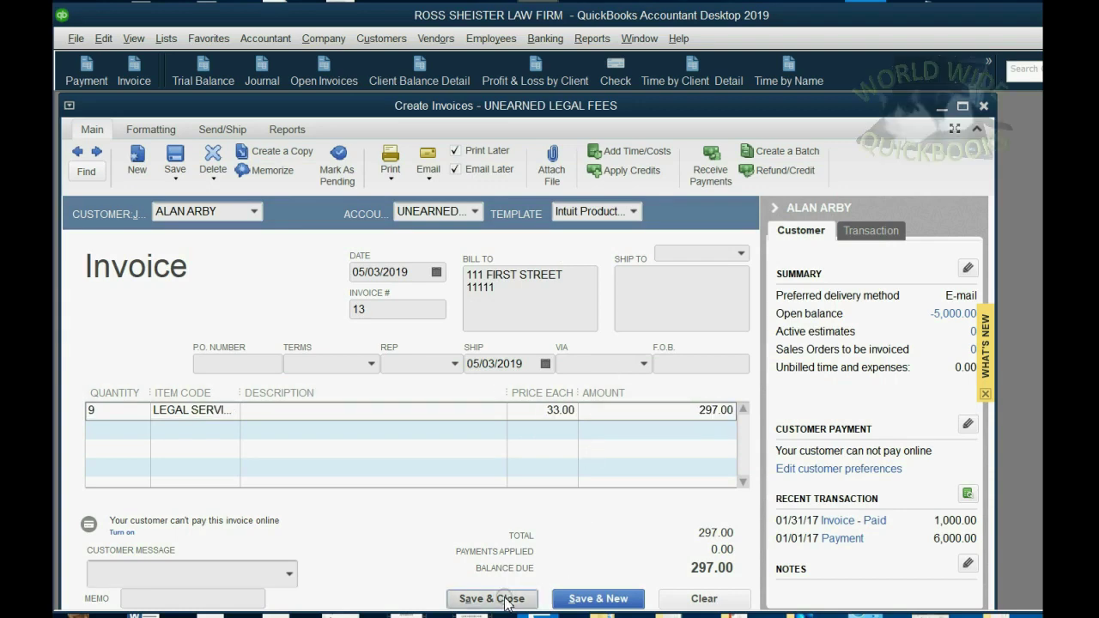
pyautogui.click(398, 306)
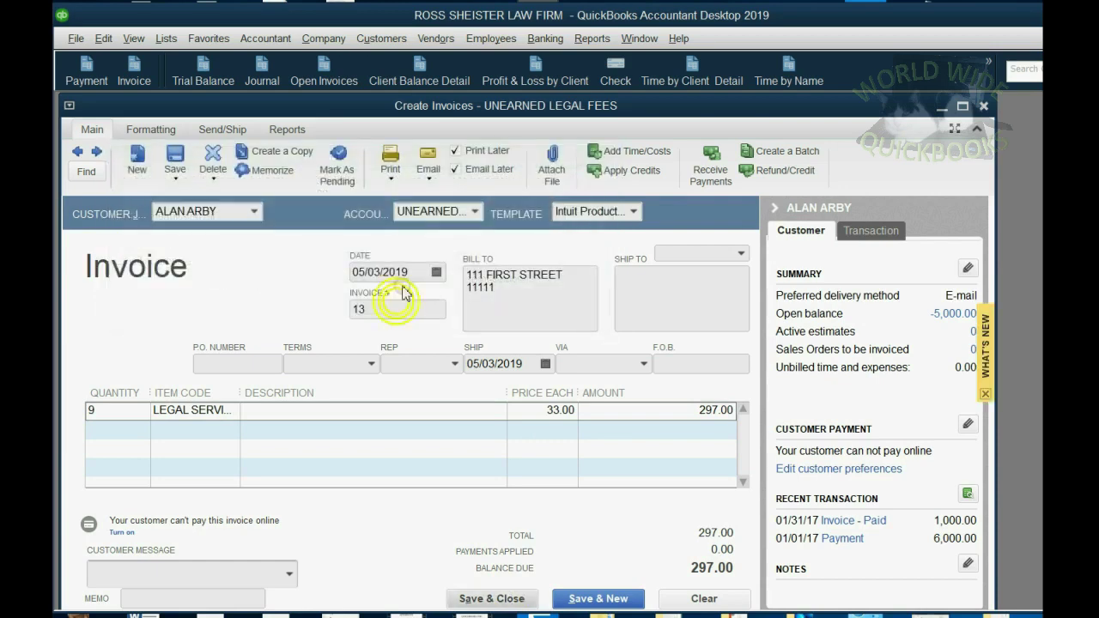
pyautogui.click(512, 599)
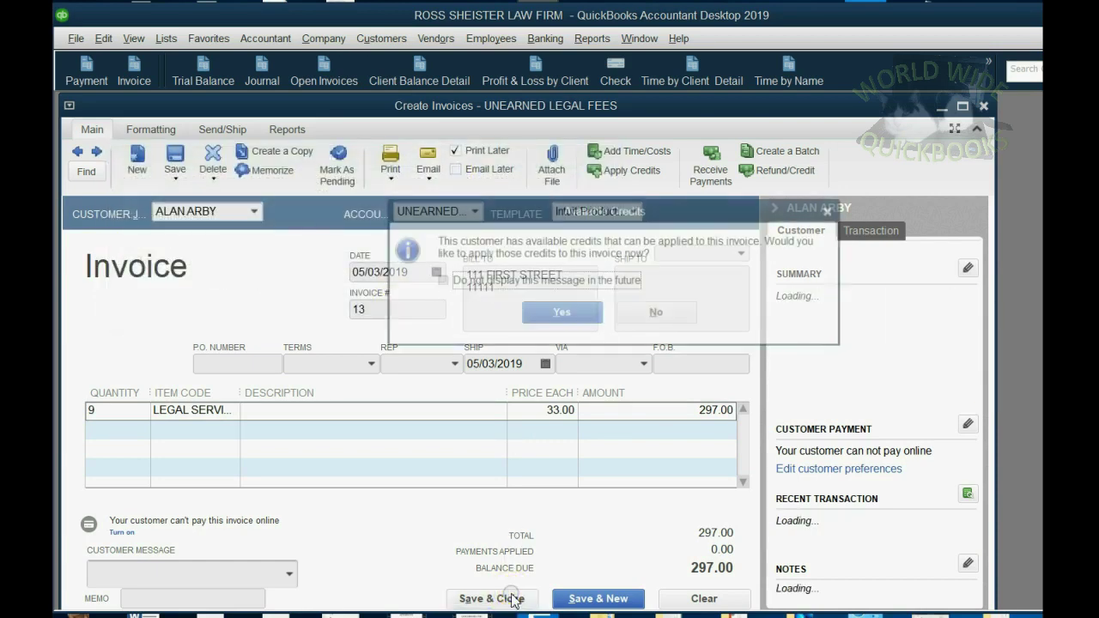
pyautogui.click(539, 281)
pyautogui.click(539, 281)
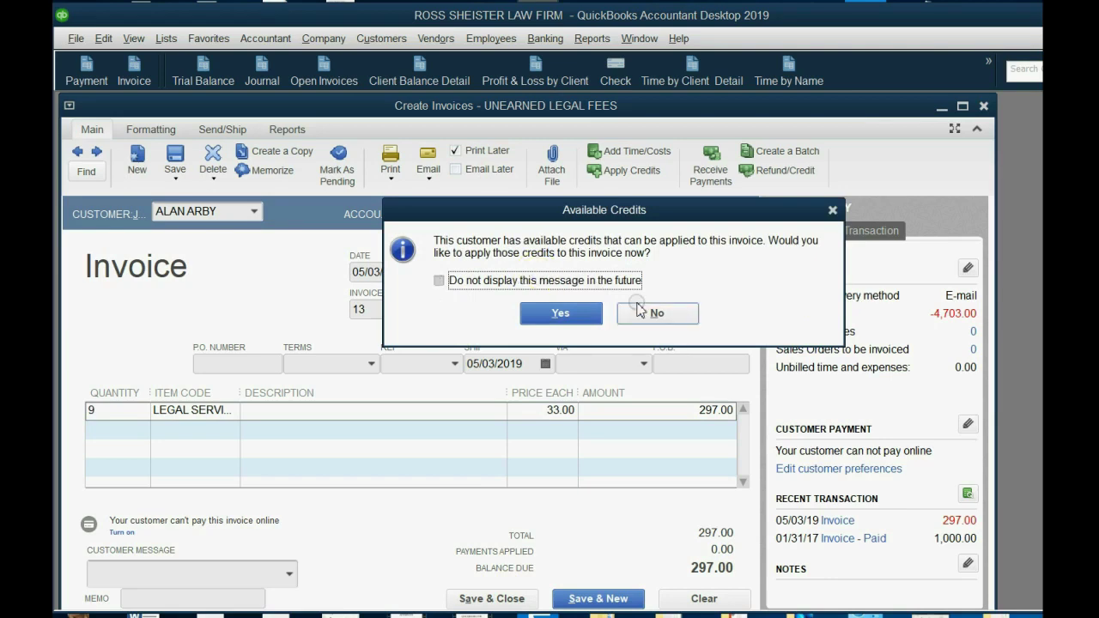
pyautogui.click(656, 312)
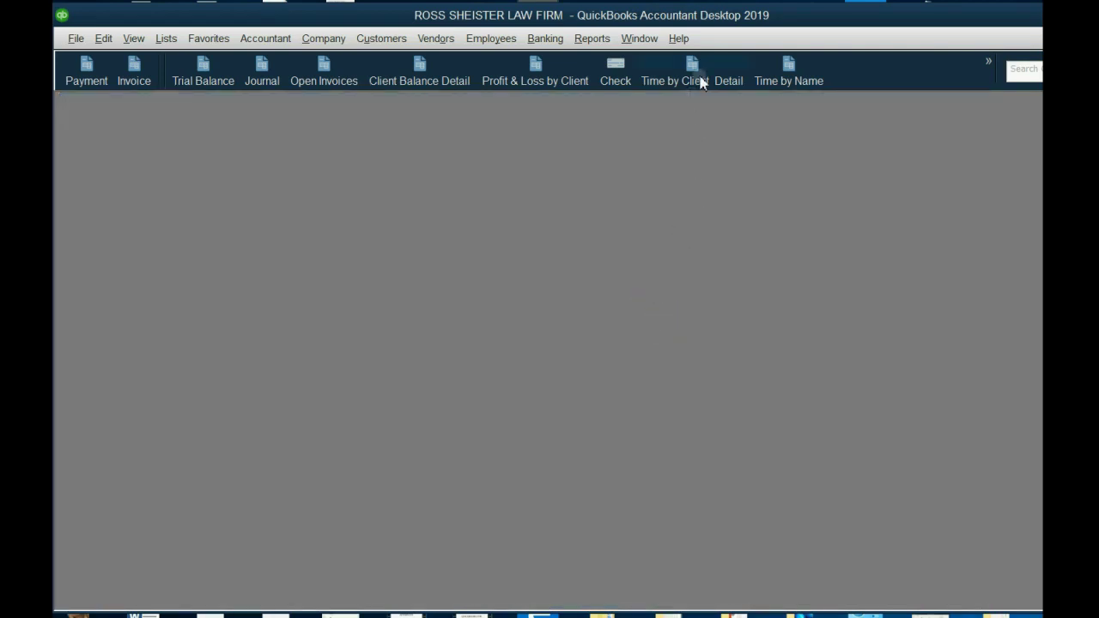
# Open the Time by Client Detail report and compare the billing status of the first client's 04/29/2019 and 05/02/2019 legal services entries
pyautogui.click(696, 68)
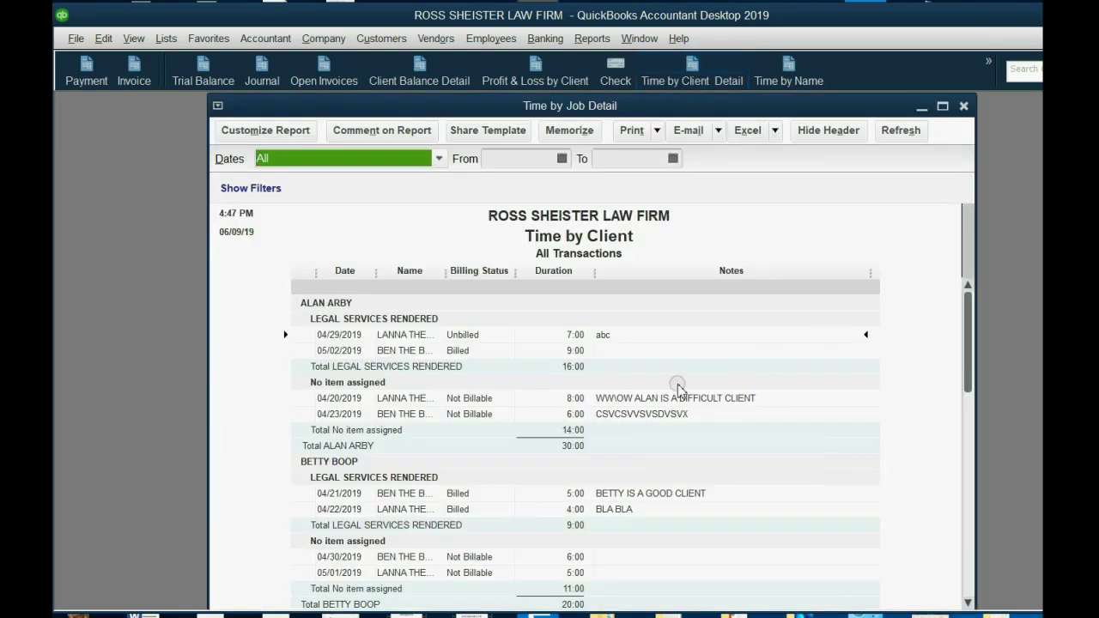
pyautogui.click(473, 352)
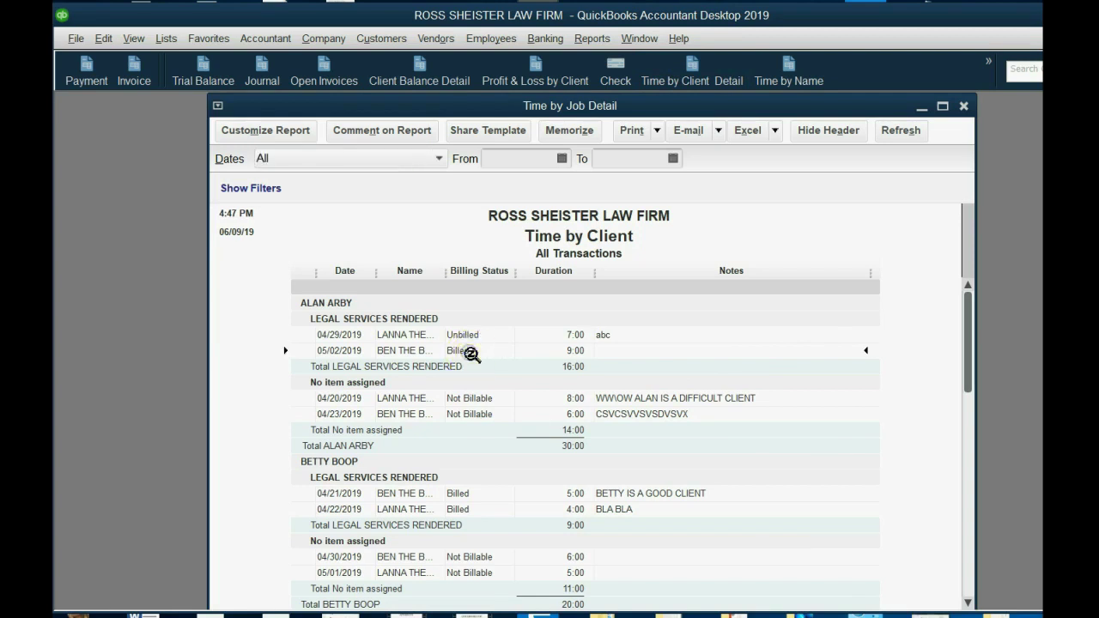
pyautogui.click(470, 336)
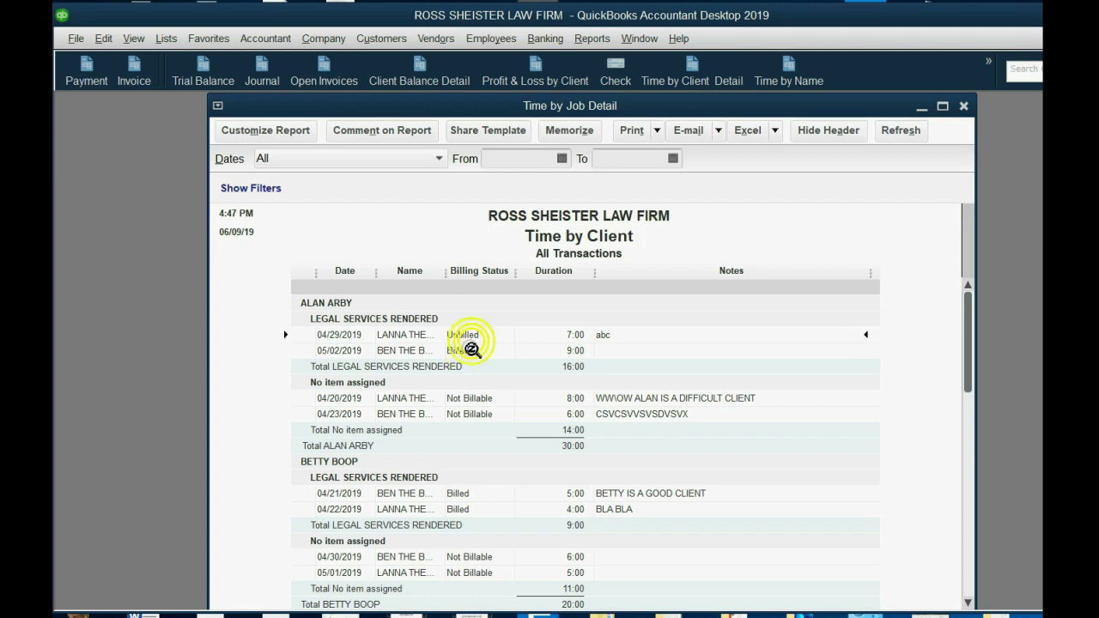
pyautogui.click(471, 336)
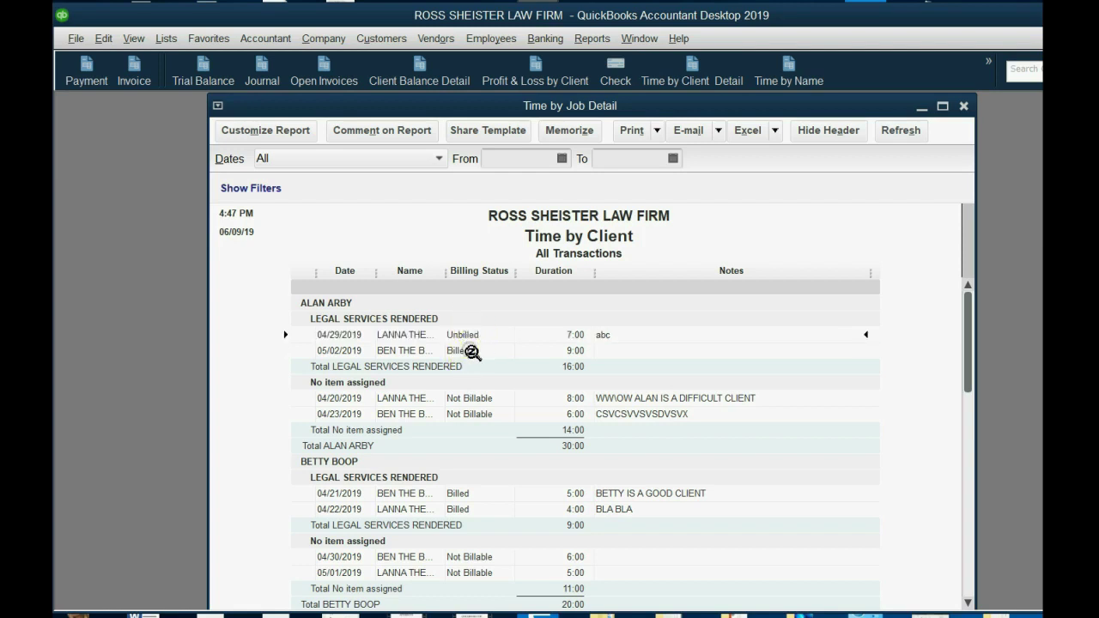
pyautogui.click(472, 352)
# Open the Client Balance Detail report, examine the first client's 05/03/2019 invoice and its blank description, and close the invoice
pyautogui.click(420, 75)
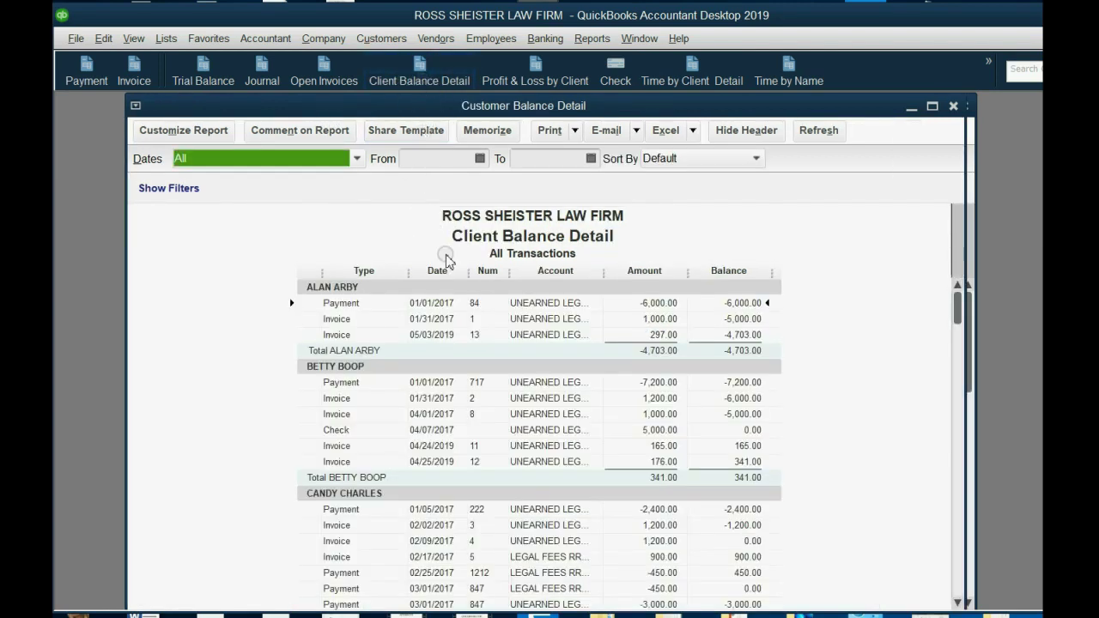
pyautogui.click(759, 318)
pyautogui.click(668, 335)
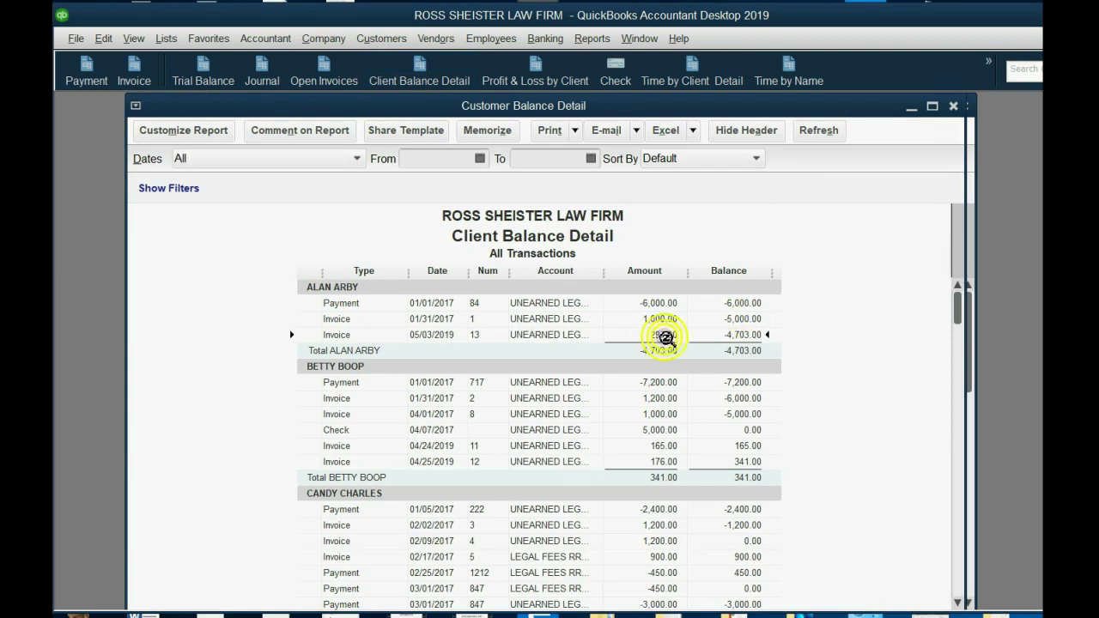
pyautogui.doubleClick(436, 339)
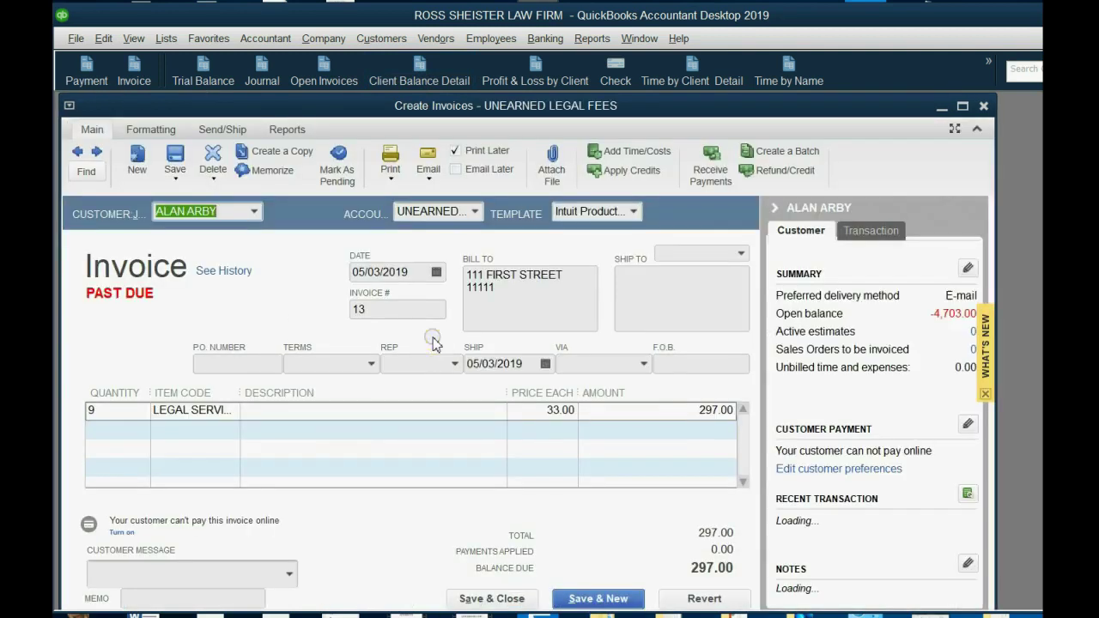
pyautogui.click(401, 411)
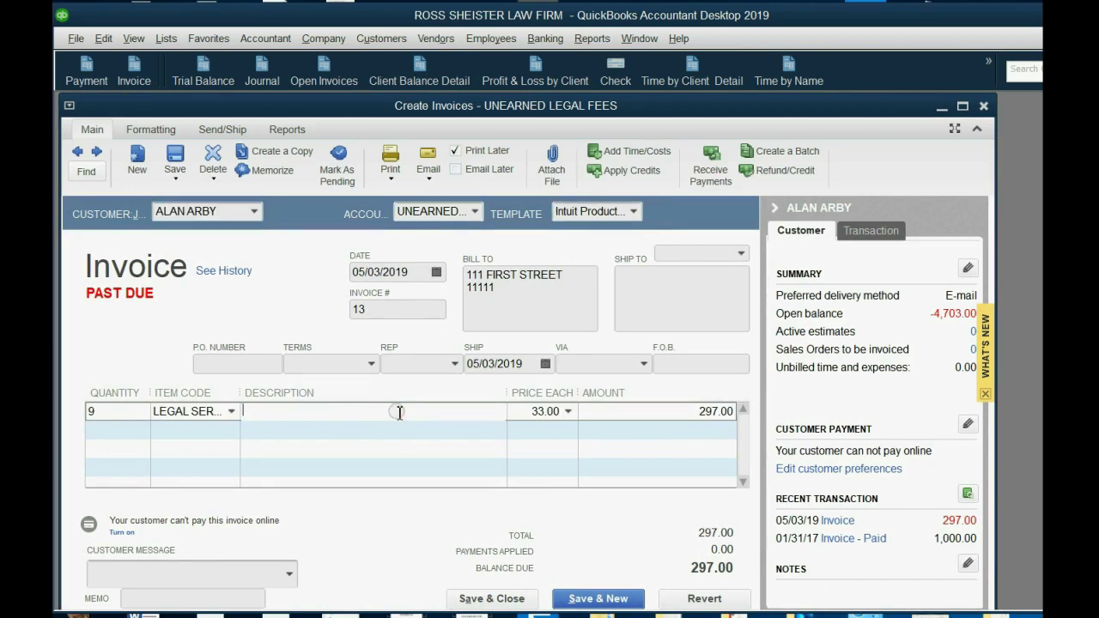
pyautogui.click(983, 106)
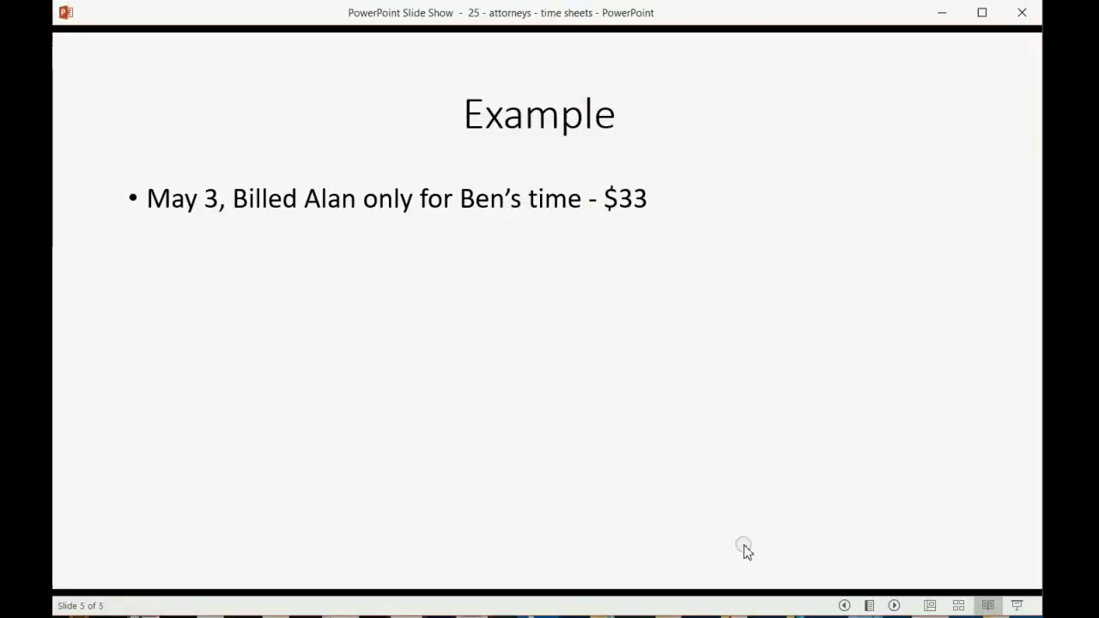
# Advance the PowerPoint example, return to QuickBooks, close the reports and start a new invoice dated 05/04/2019 for the same customer
pyautogui.click(709, 501)
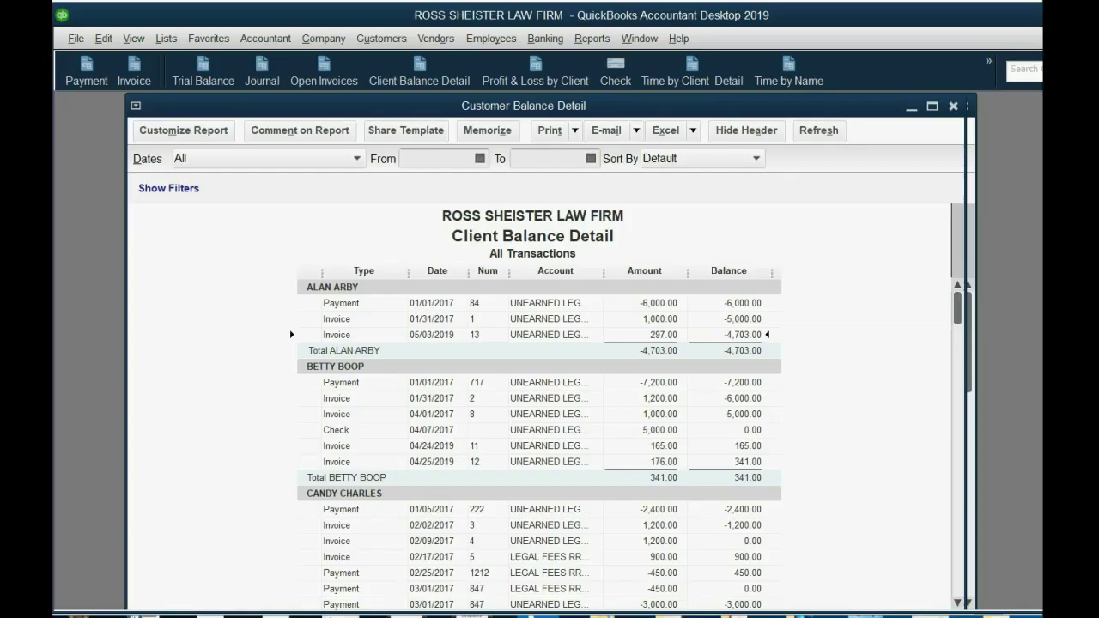
pyautogui.press('Escape')
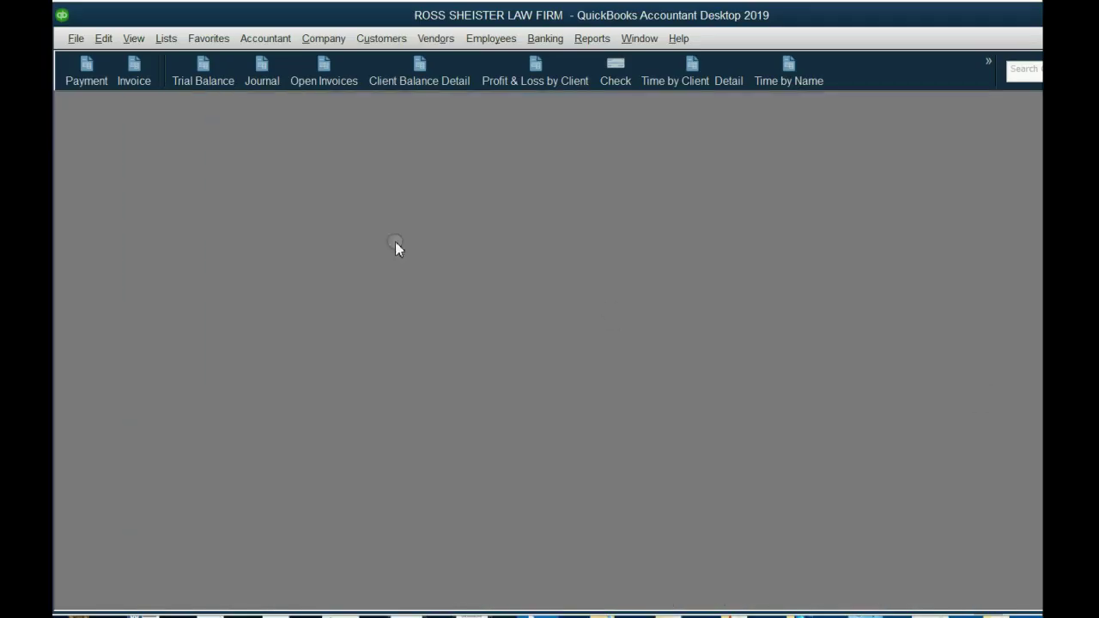
pyautogui.click(134, 68)
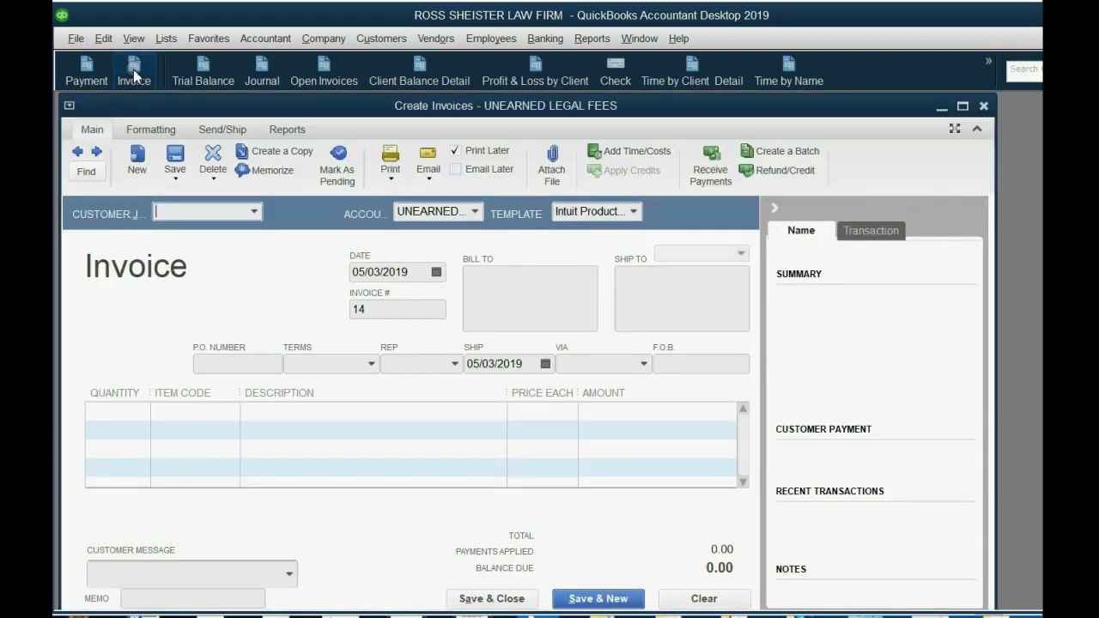
pyautogui.click(437, 273)
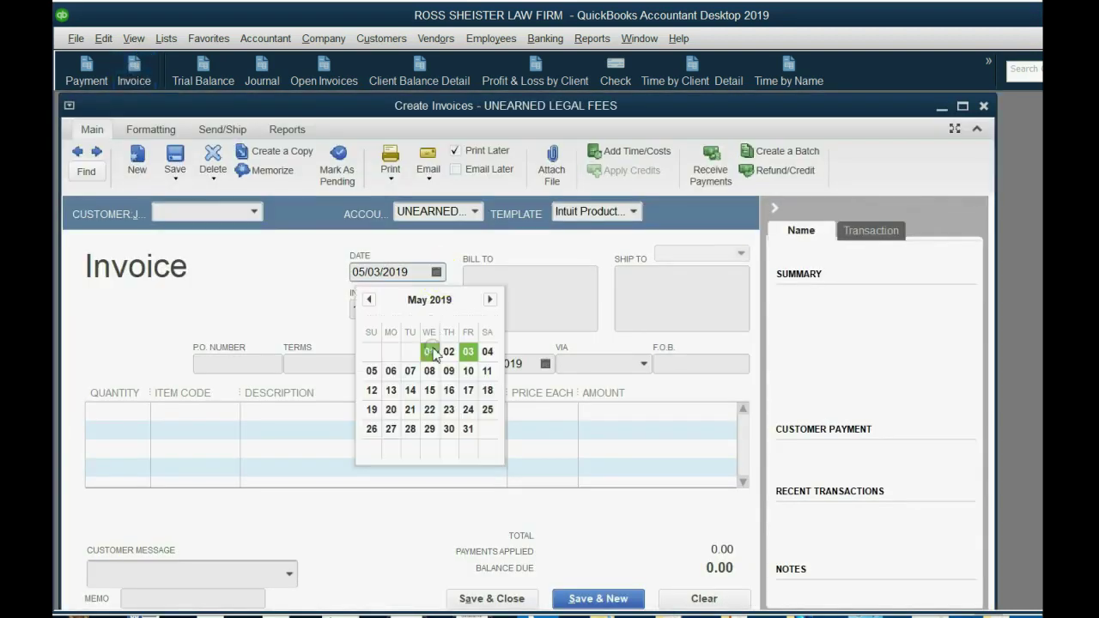
pyautogui.click(478, 355)
pyautogui.click(254, 211)
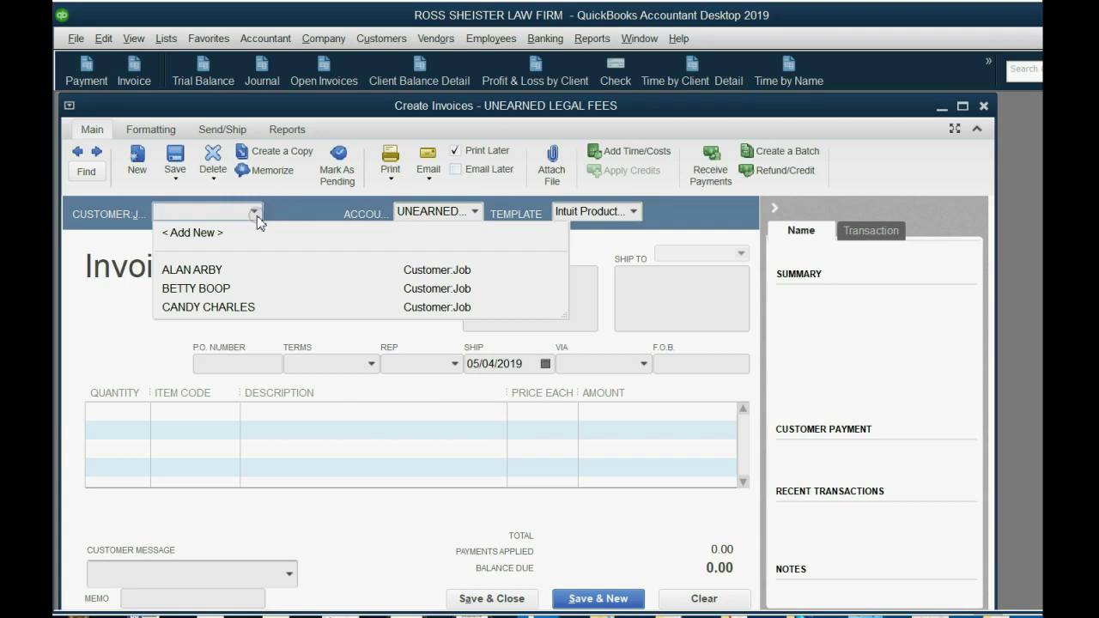
pyautogui.click(238, 272)
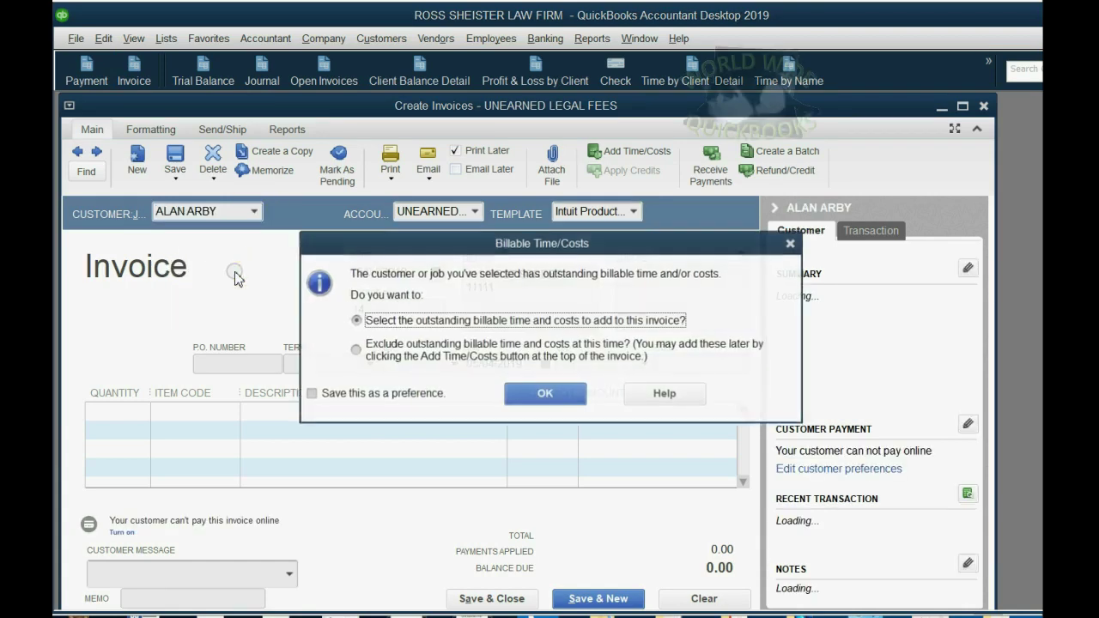
# Add the lawyer's outstanding 04/29/2019 billable time entry to the invoice, accepting the vendor time notice
pyautogui.click(534, 392)
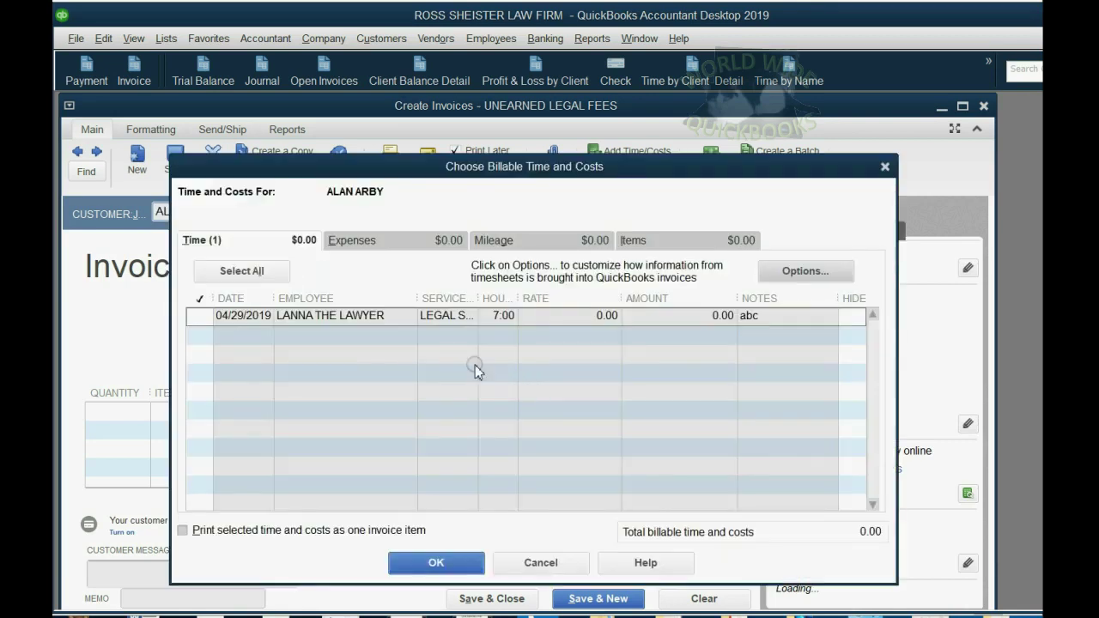
pyautogui.click(203, 317)
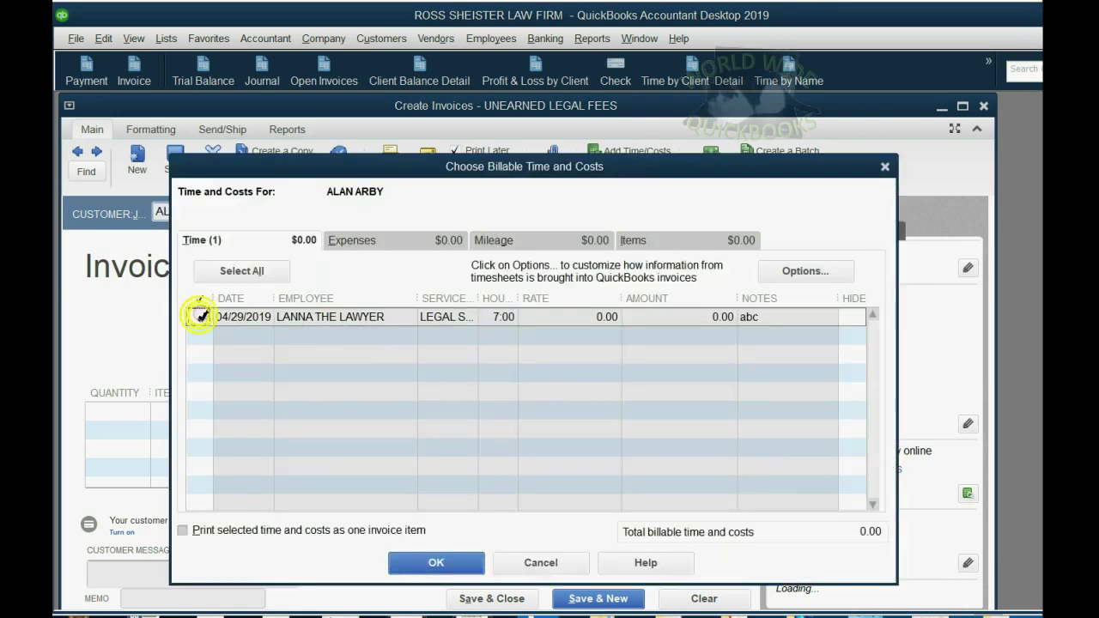
pyautogui.click(468, 565)
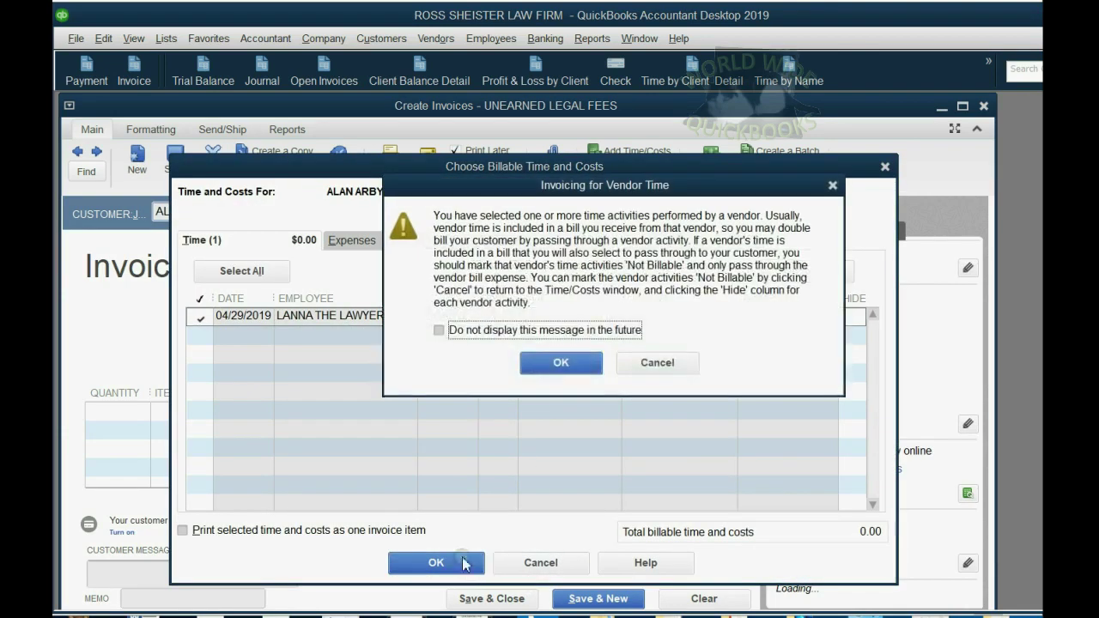
pyautogui.click(563, 364)
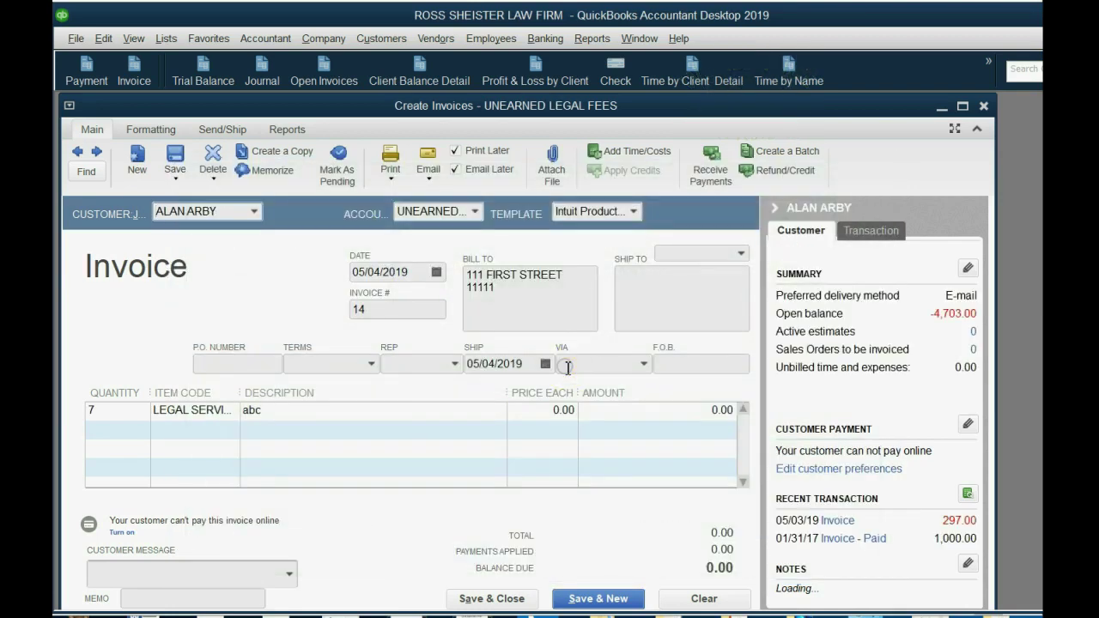
# Set the legal services line's price to 44 and check the invoice's customer and item code
pyautogui.click(553, 410)
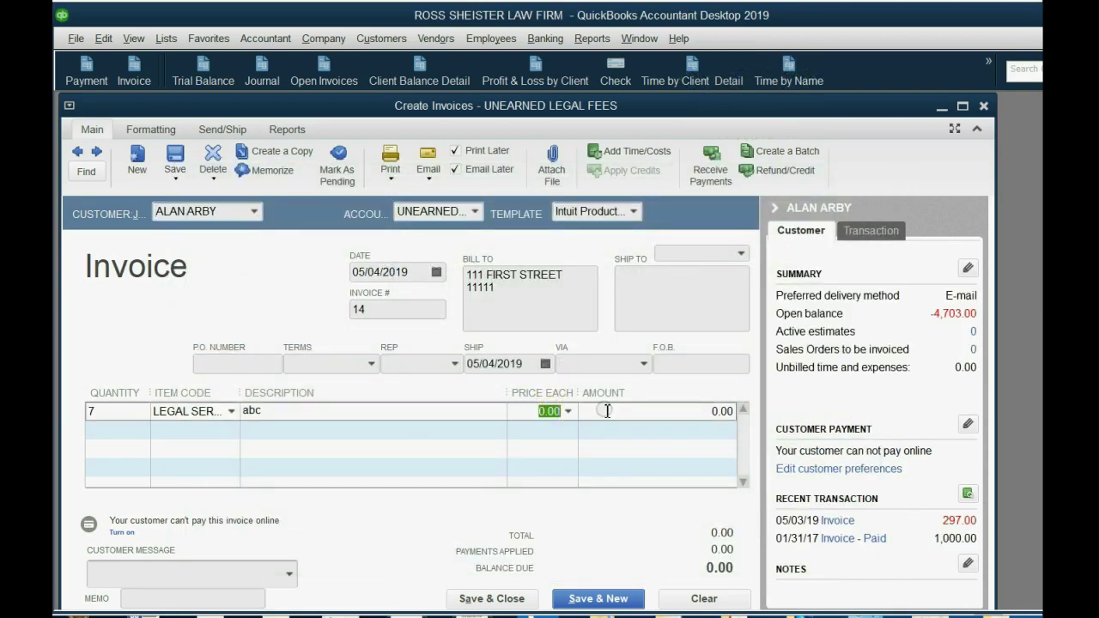
pyautogui.write('44')
pyautogui.press('Tab')
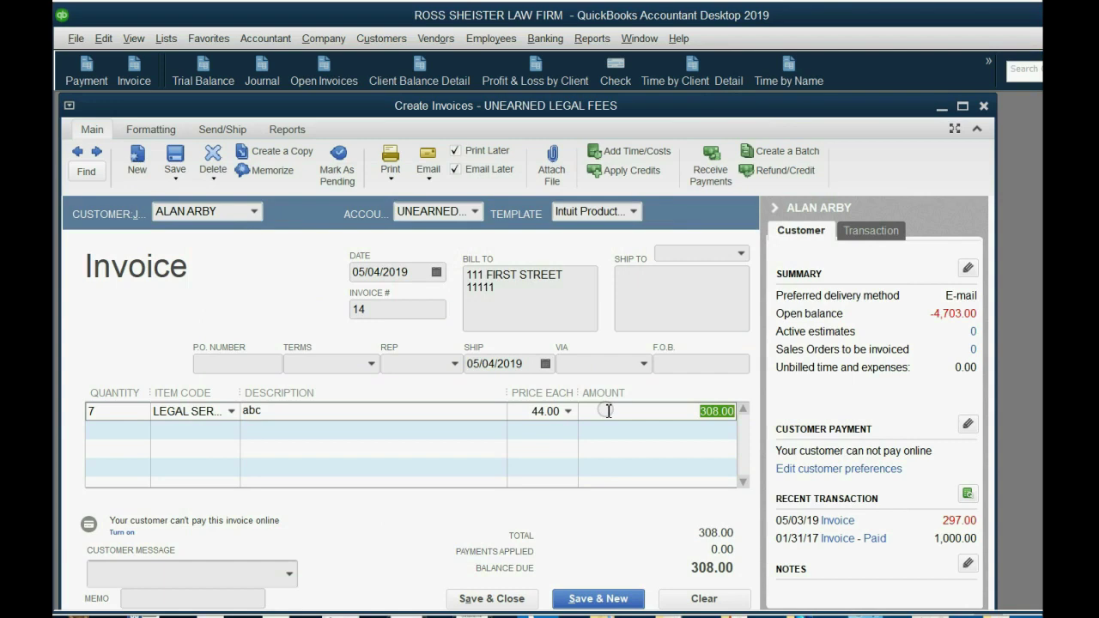
pyautogui.click(255, 214)
pyautogui.click(256, 219)
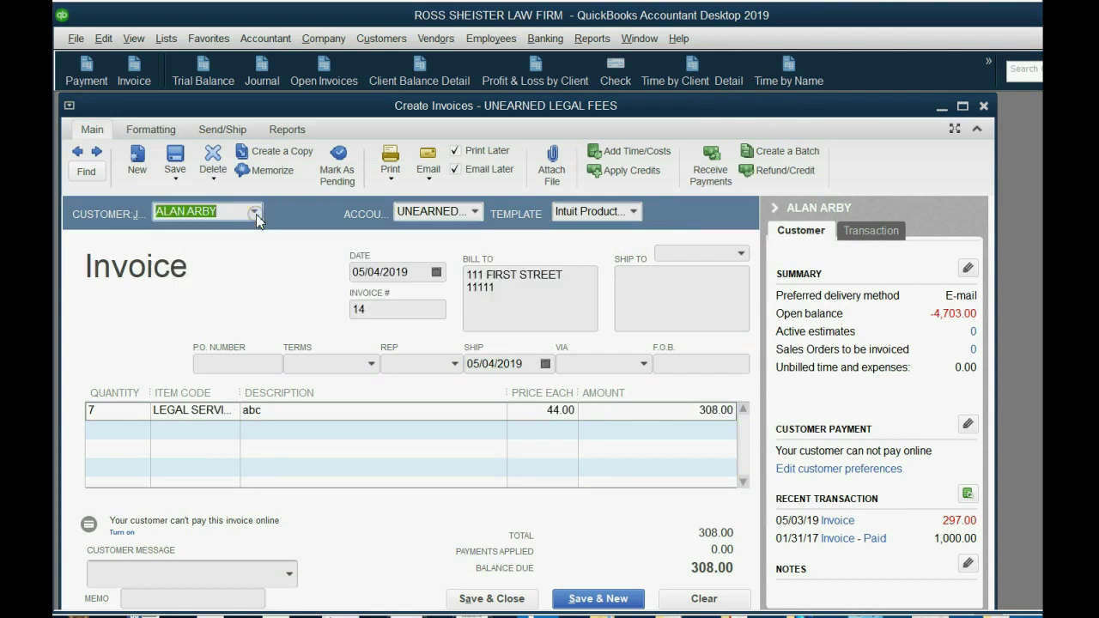
pyautogui.click(225, 410)
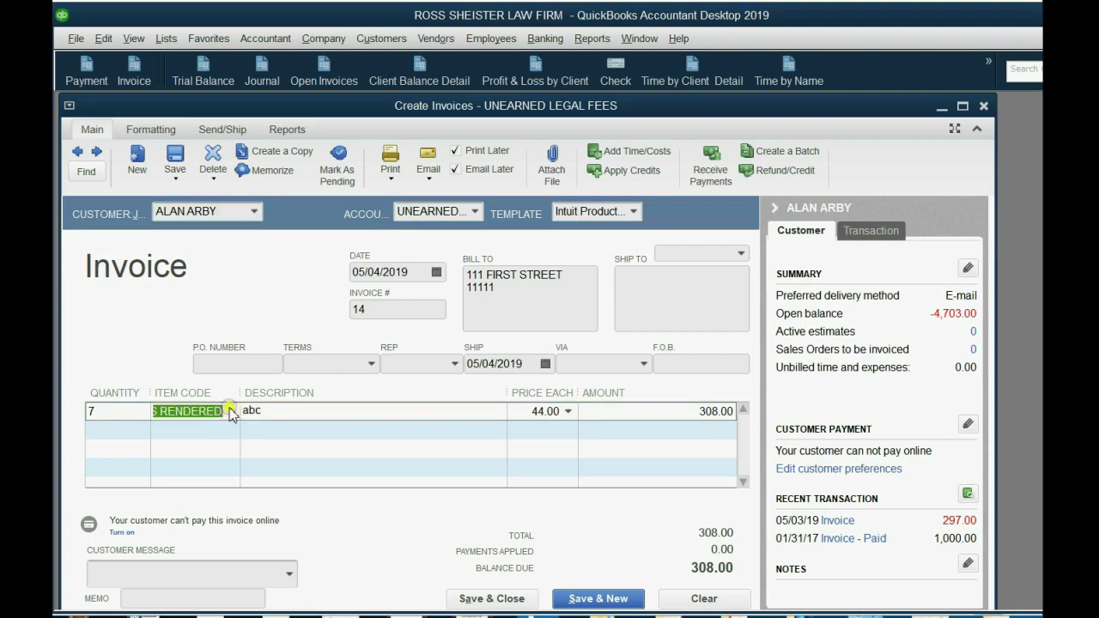
pyautogui.click(232, 411)
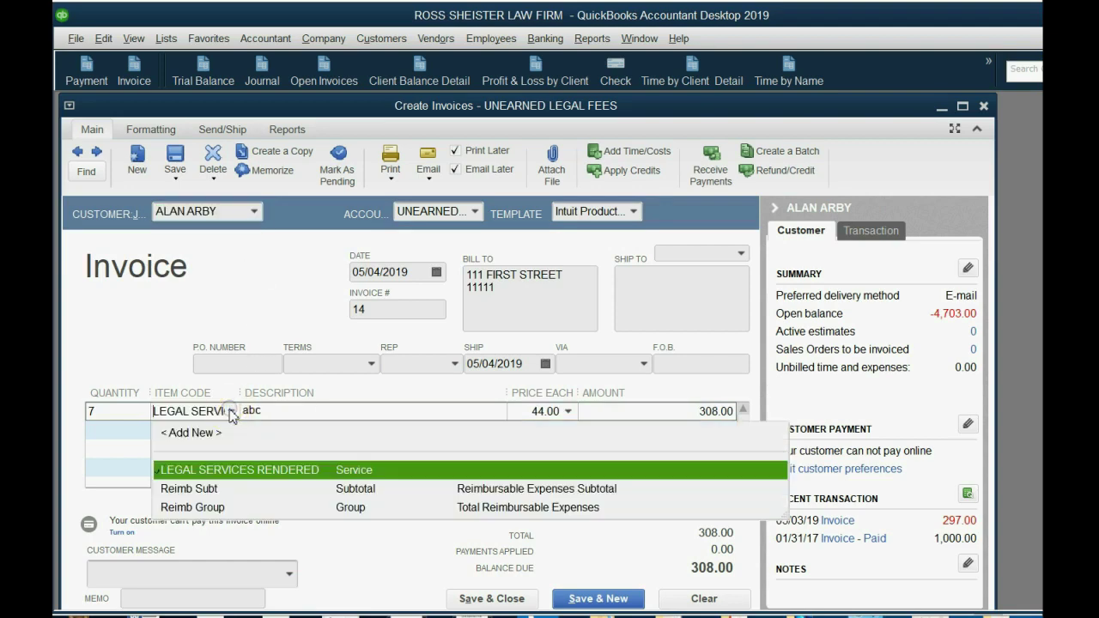
pyautogui.click(231, 411)
# Turn off Email Later, ignore the spelling suggestions for the description "abc", and save and close the invoice
pyautogui.click(474, 601)
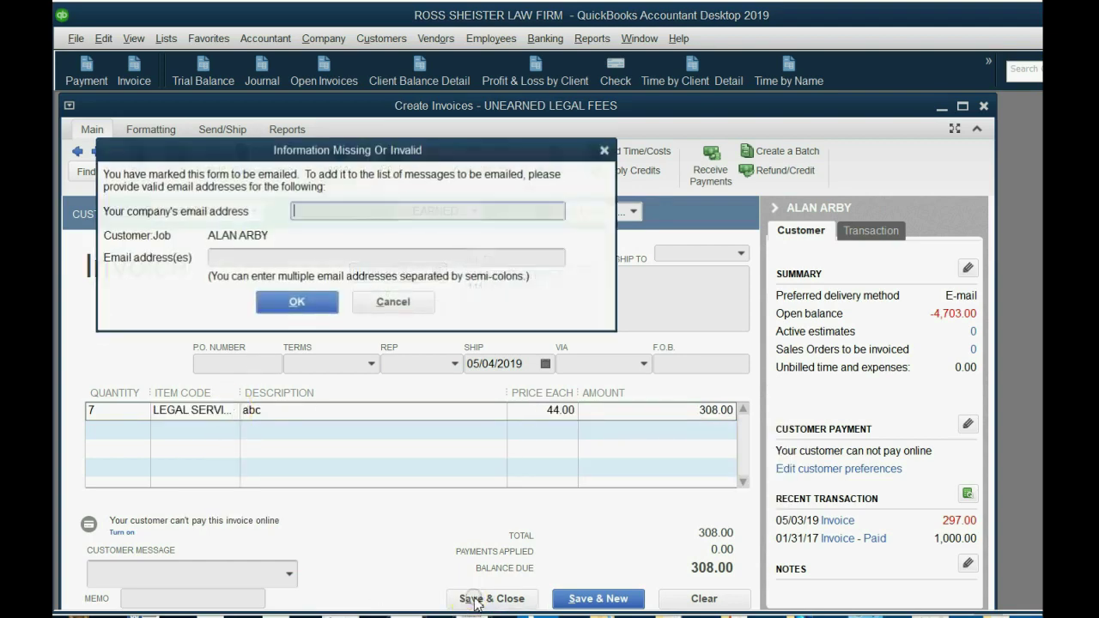
pyautogui.click(417, 306)
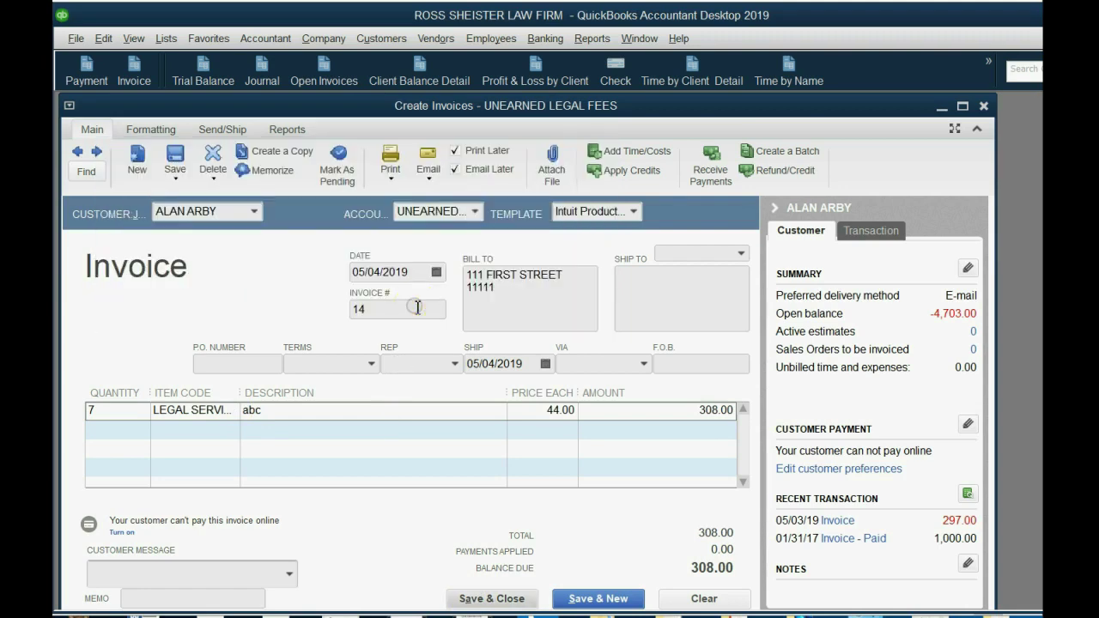
pyautogui.click(458, 170)
pyautogui.click(501, 596)
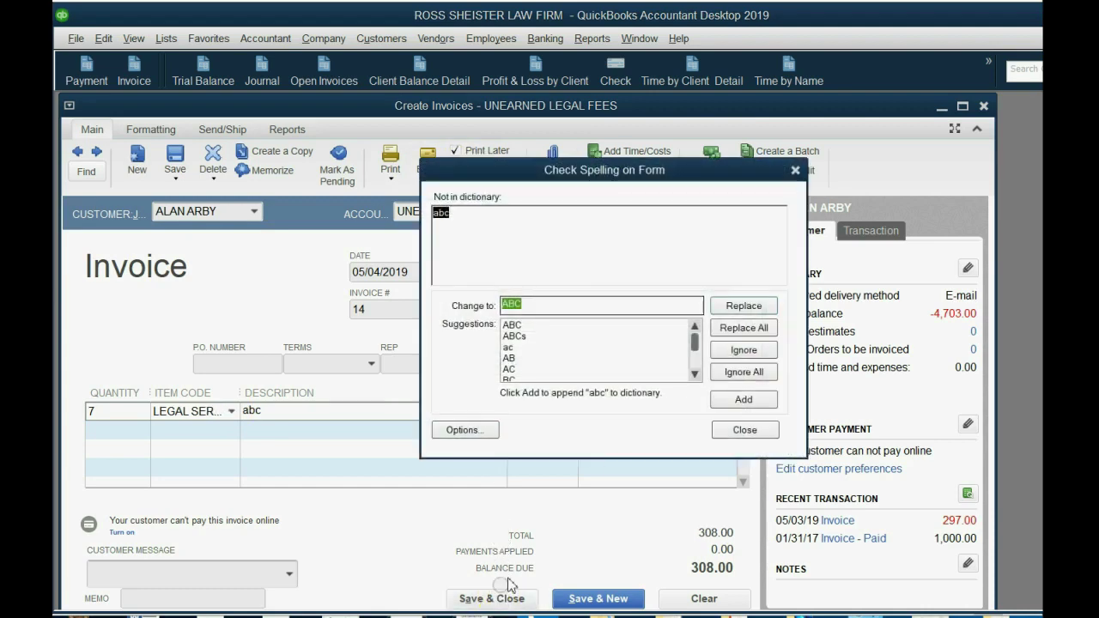
pyautogui.click(732, 372)
pyautogui.click(643, 318)
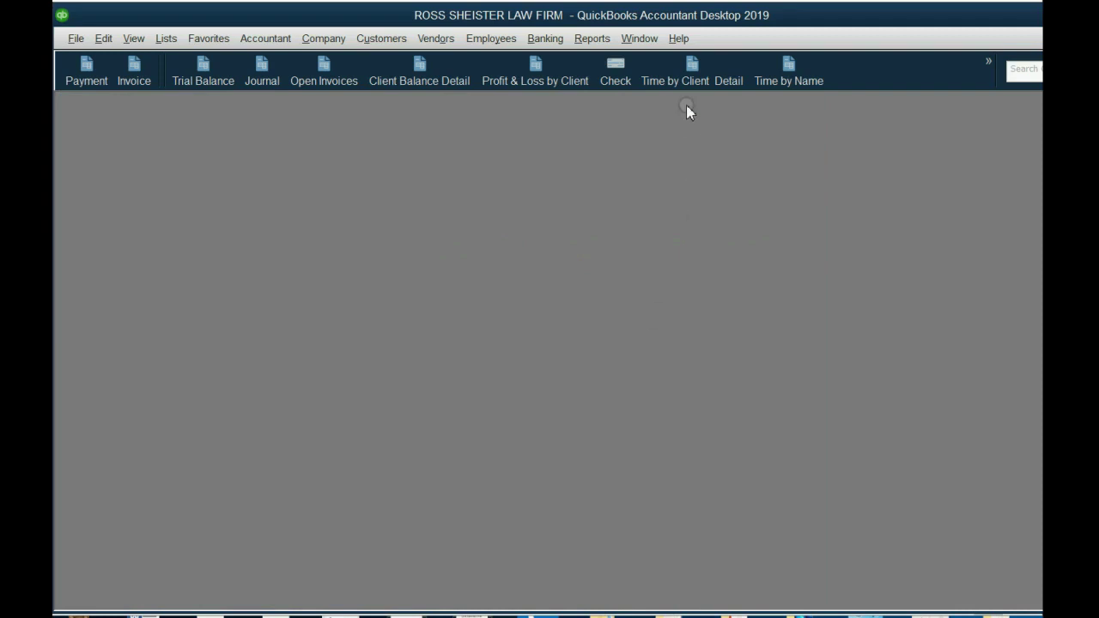
# Check the first client's billed time in the Time by Client Detail report and the 05/03/2019 and 05/04/2019 invoices in Client Balance Detail
pyautogui.click(691, 72)
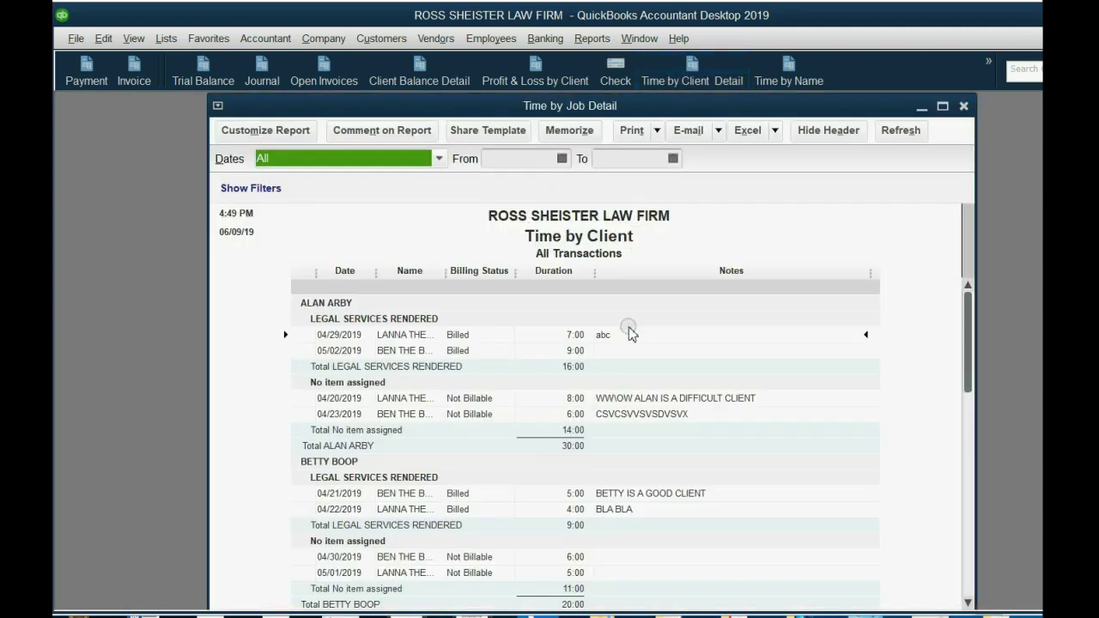
pyautogui.click(465, 347)
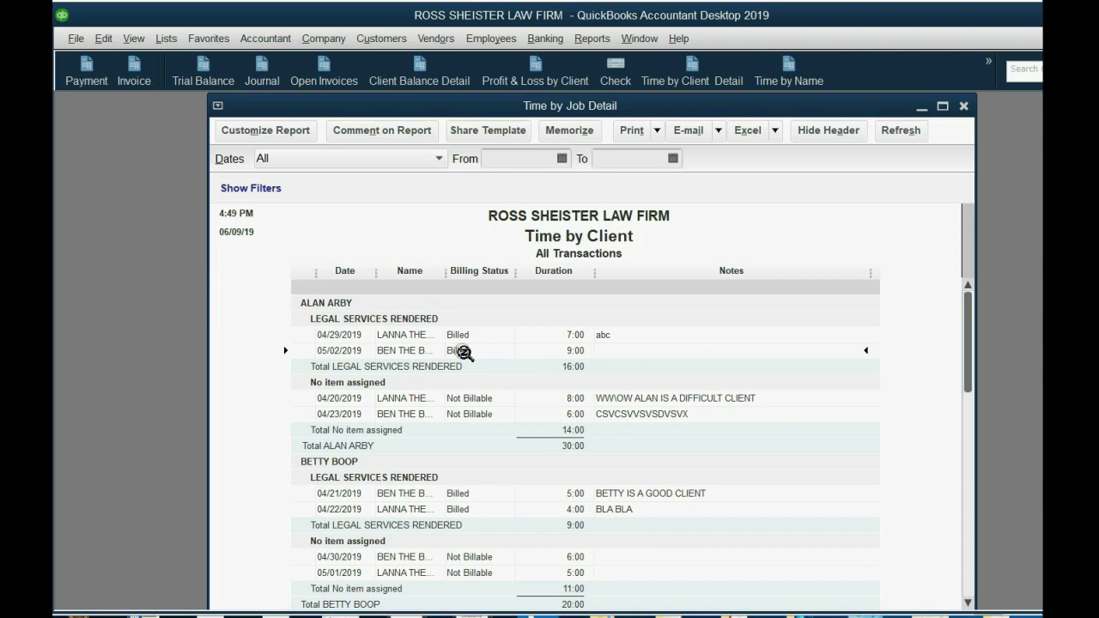
pyautogui.click(416, 77)
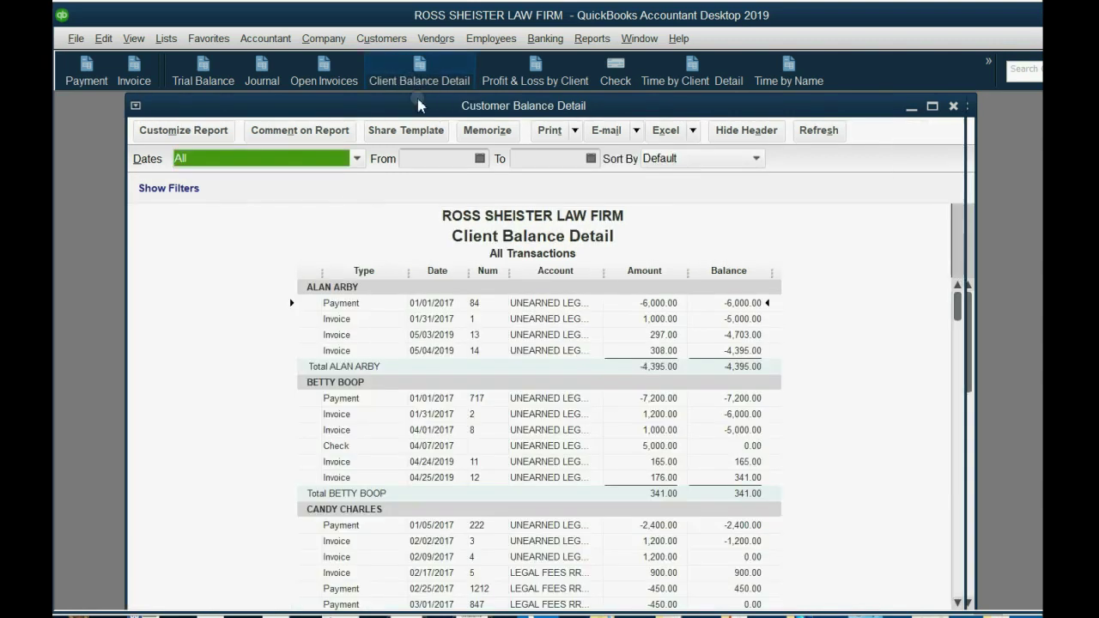
pyautogui.click(657, 334)
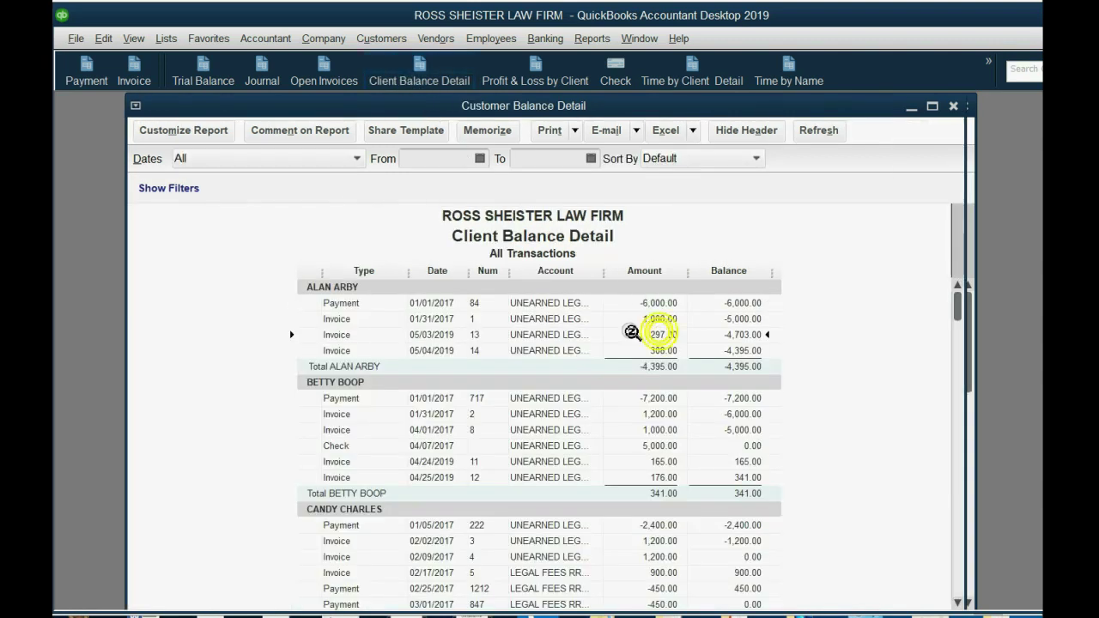
pyautogui.click(444, 348)
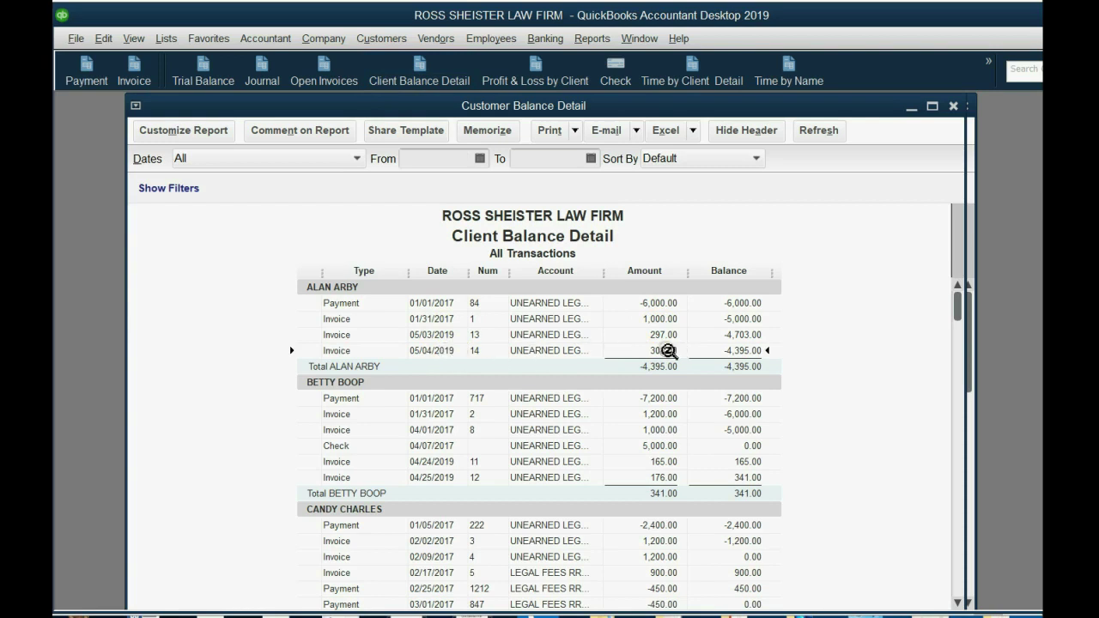